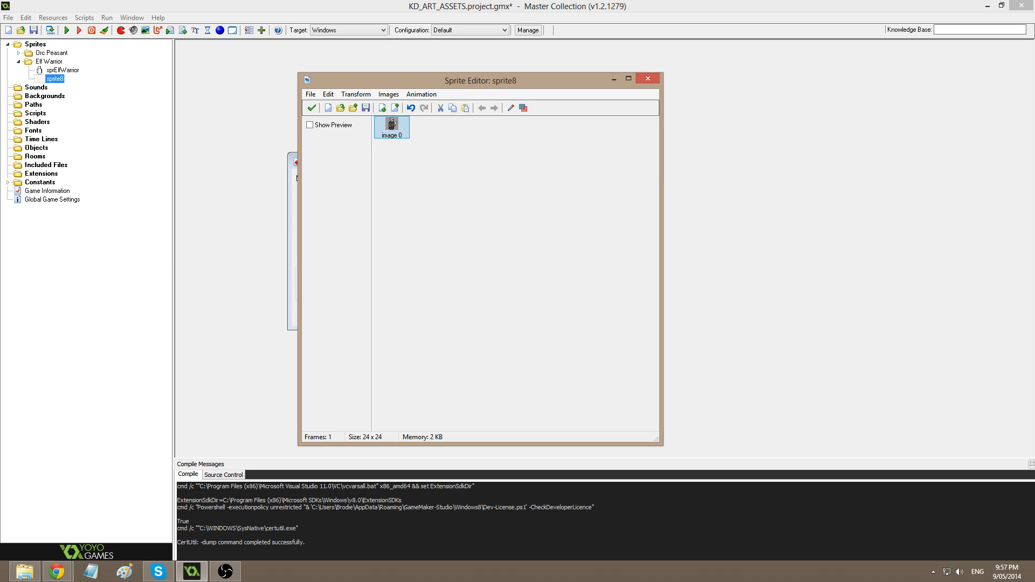
# - Switch to Chrome, search Google for "Walk Cycle", and preview the labelled Newgrounds walk cycle among the image results
pyautogui.click(57, 571)
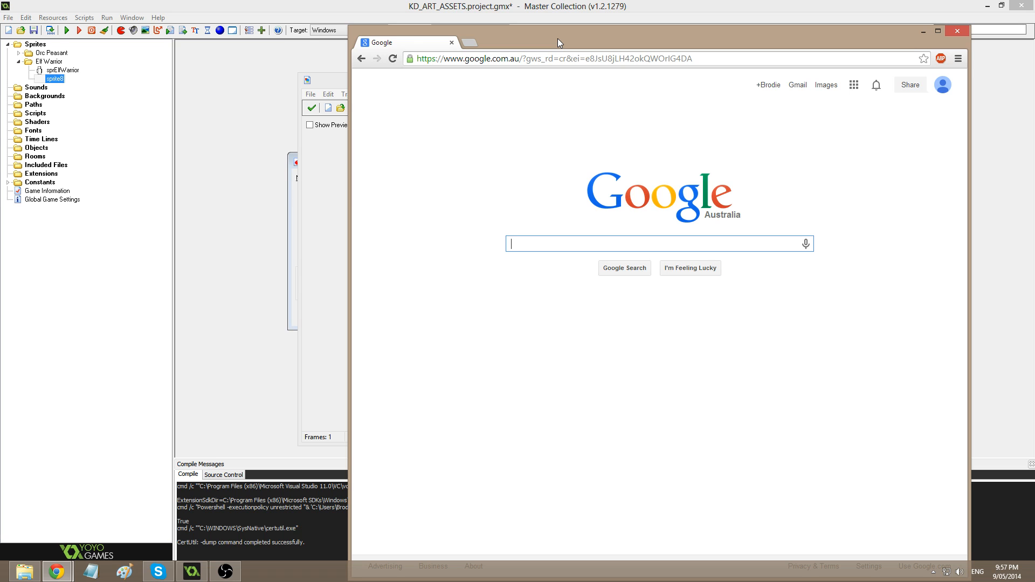
pyautogui.write('Walk Cycle')
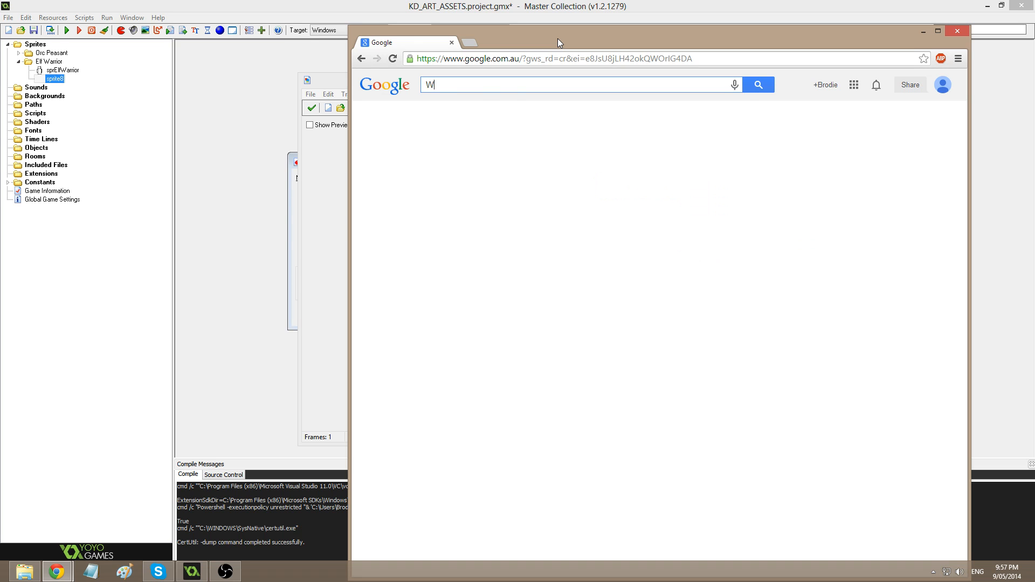
pyautogui.press('Return')
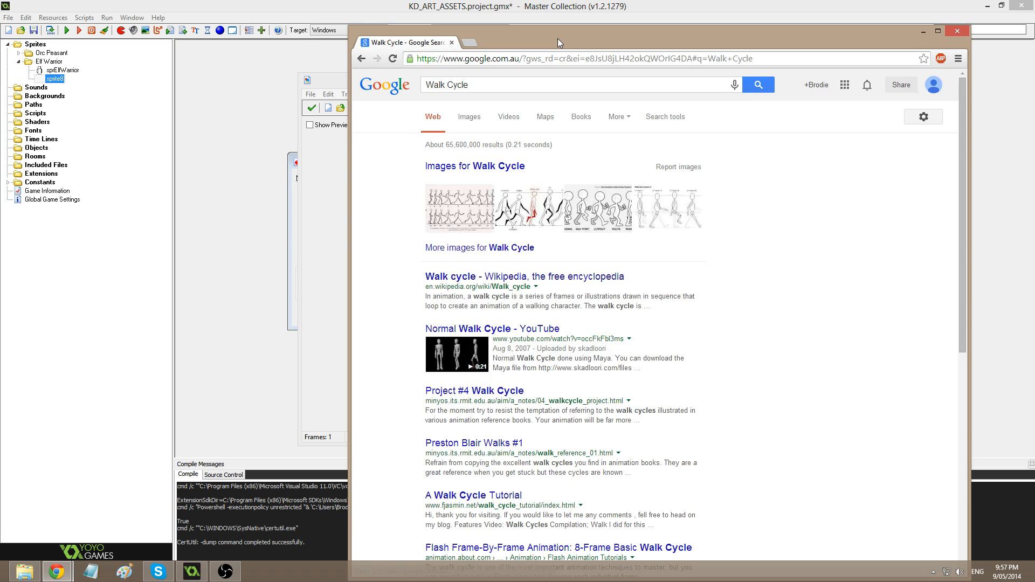
pyautogui.click(593, 208)
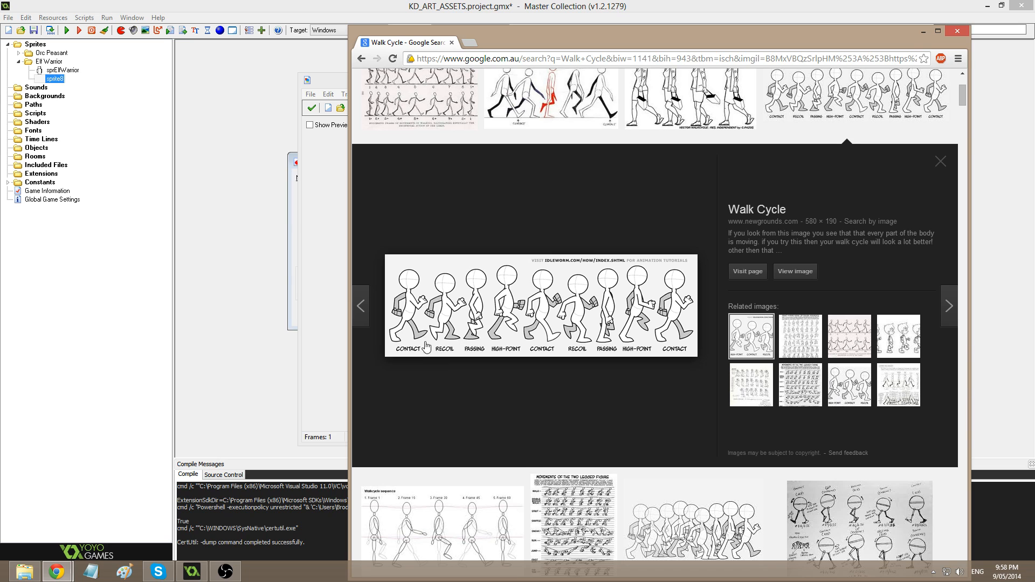
# - Move the browser window higher and preview the four-pose walk cycle from The Devil's Garage further down the image results
pyautogui.moveTo(566, 48)
pyautogui.mouseDown()
pyautogui.moveTo(797, 55)
pyautogui.moveTo(569, 57)
pyautogui.mouseUp()
pyautogui.moveTo(953, 106)
pyautogui.mouseDown()
pyautogui.moveTo(954, 88)
pyautogui.moveTo(953, 111)
pyautogui.mouseUp()
pyautogui.scroll(1, 694, 275)
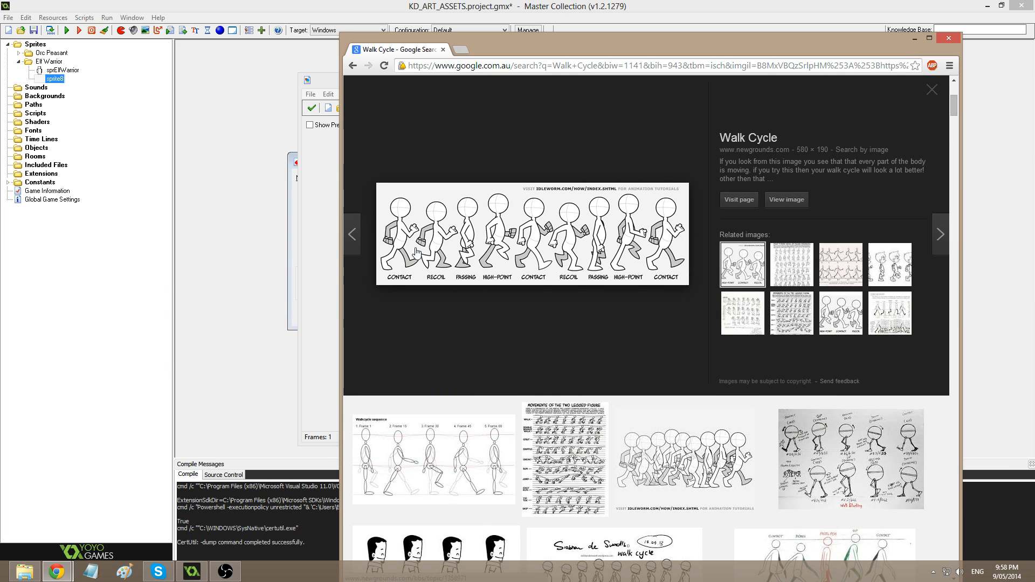
pyautogui.moveTo(566, 49); pyautogui.dragTo(568, 14)
pyautogui.scroll(-5, 448, 259)
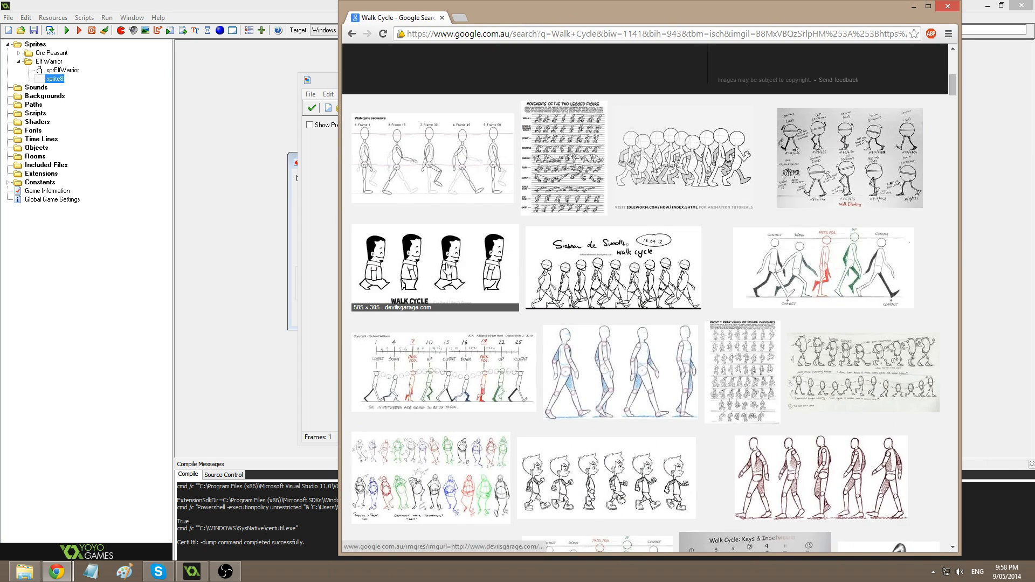
pyautogui.click(449, 265)
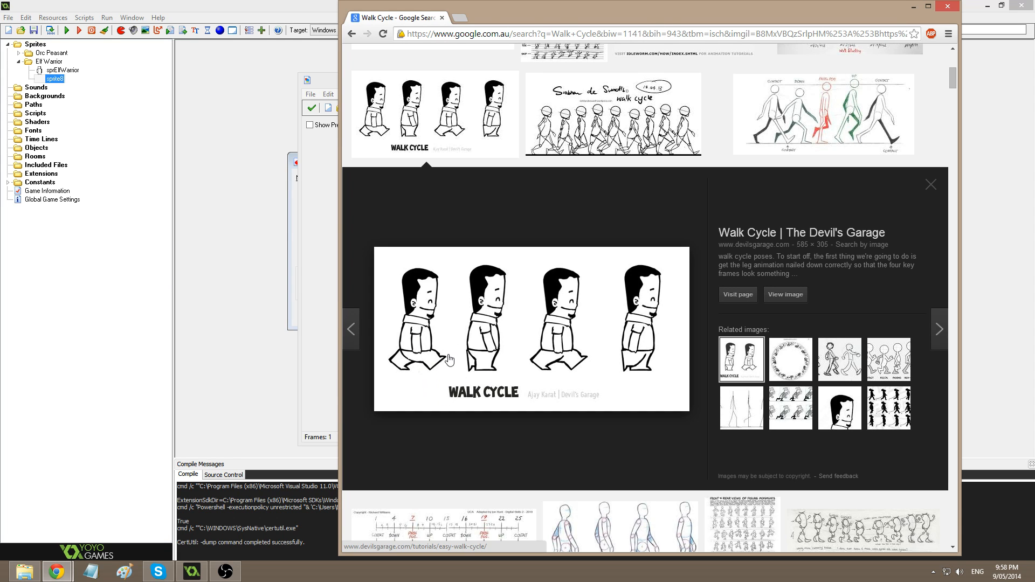
pyautogui.scroll(5, 458, 350)
pyautogui.scroll(-2, 629, 327)
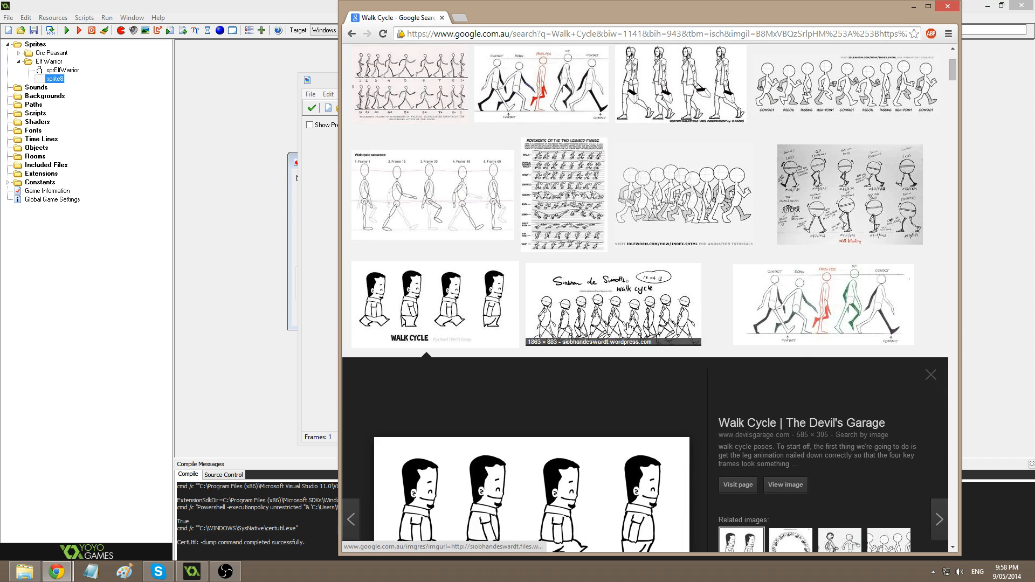
# - Preview the overlapping-figures walk cycle from myartnotes, browse more results, and reopen the labelled Newgrounds walk cycle
pyautogui.click(685, 186)
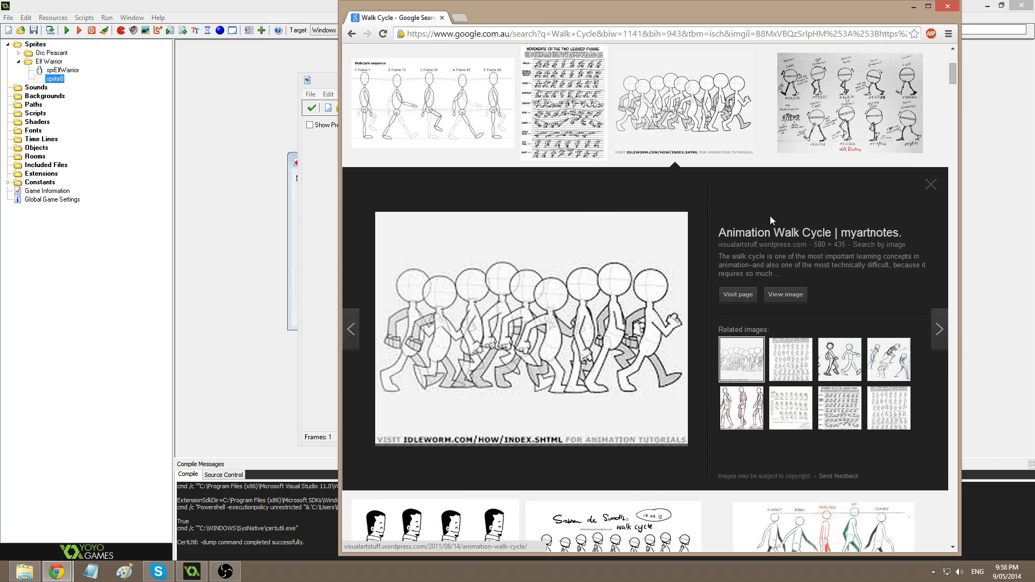
pyautogui.scroll(-6, 906, 198)
pyautogui.scroll(-2, 729, 290)
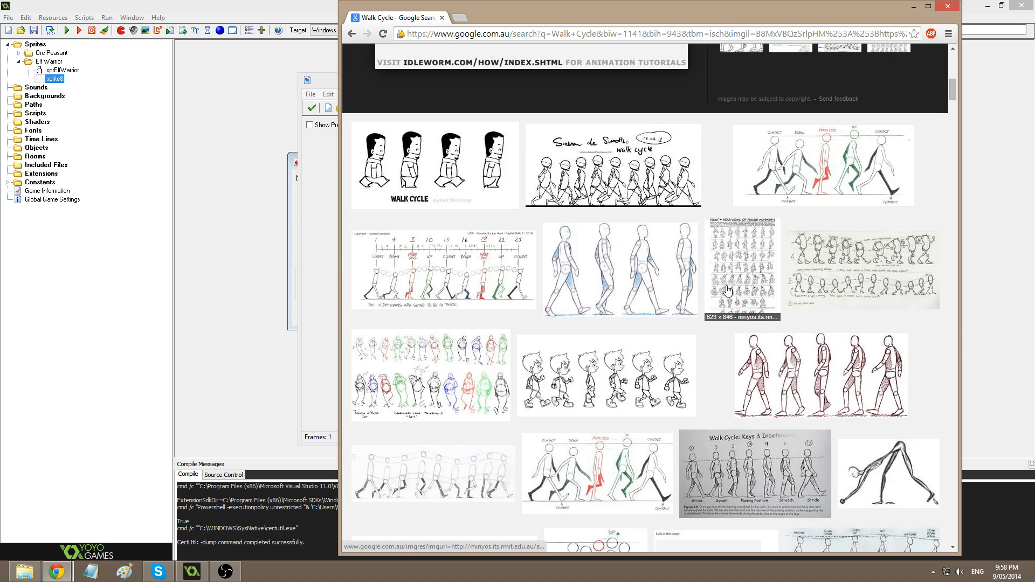
pyautogui.scroll(10, 697, 308)
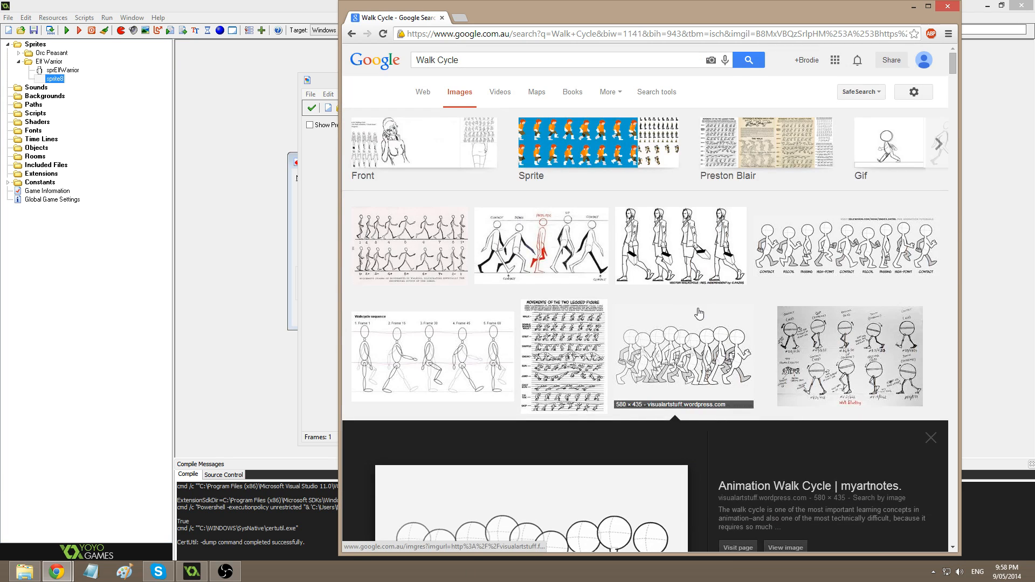
pyautogui.click(927, 440)
pyautogui.click(648, 356)
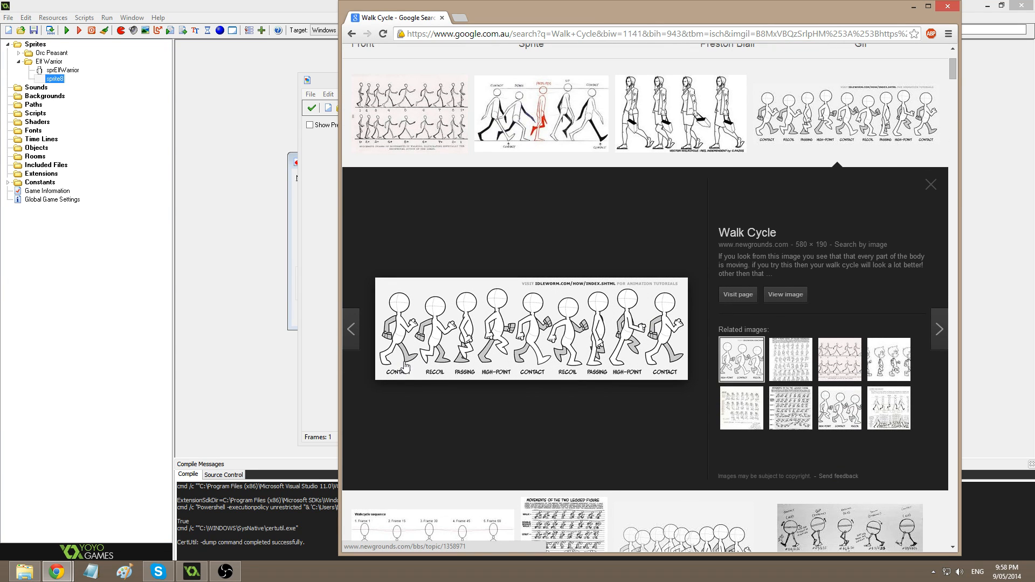
# - Compare the four-pose Devil's Garage walk cycle with the labelled Newgrounds one, and keep the four-pose image open as reference
pyautogui.click(931, 185)
pyautogui.scroll(-1, 456, 270)
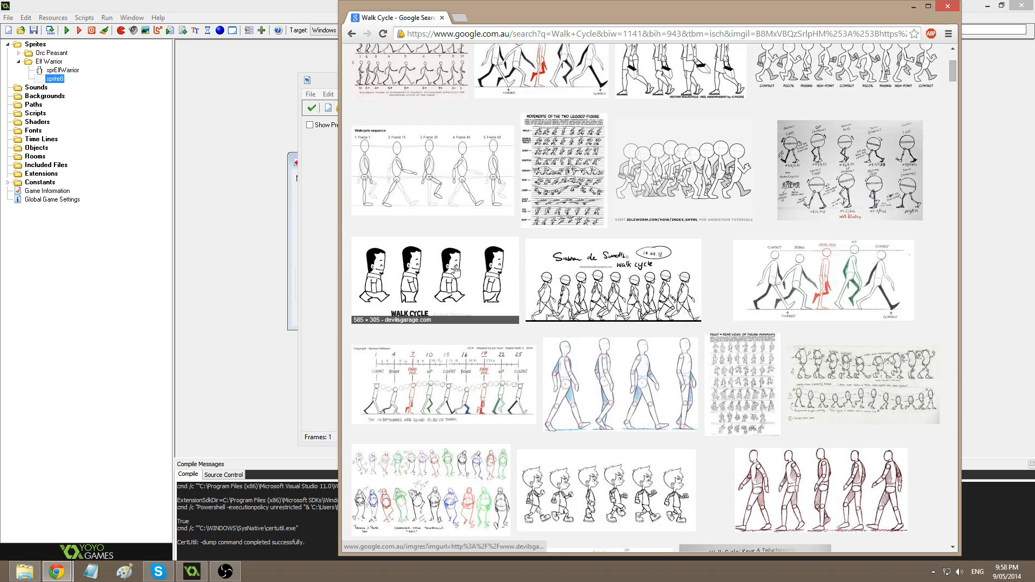
pyautogui.click(456, 270)
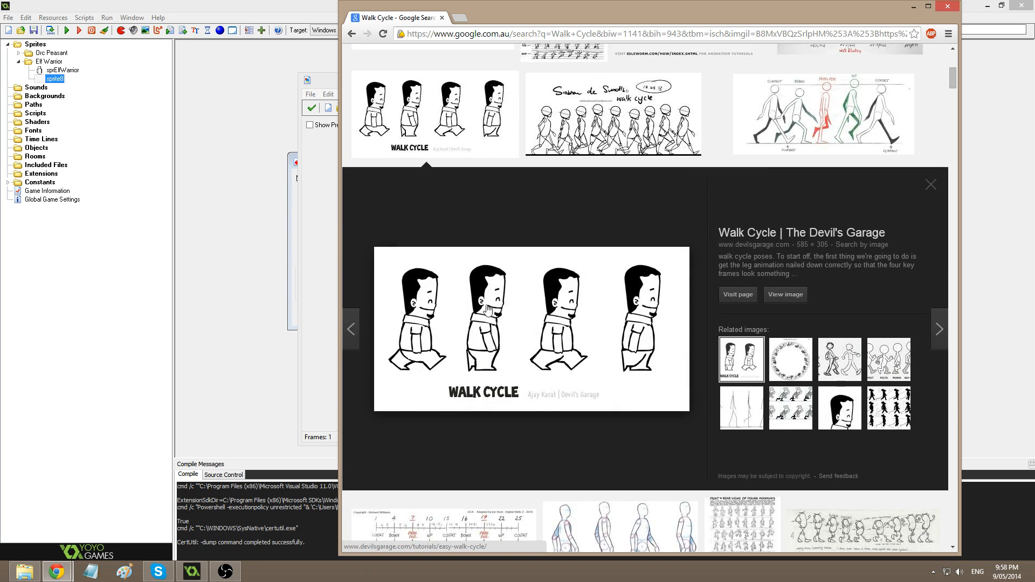
pyautogui.scroll(2, 499, 360)
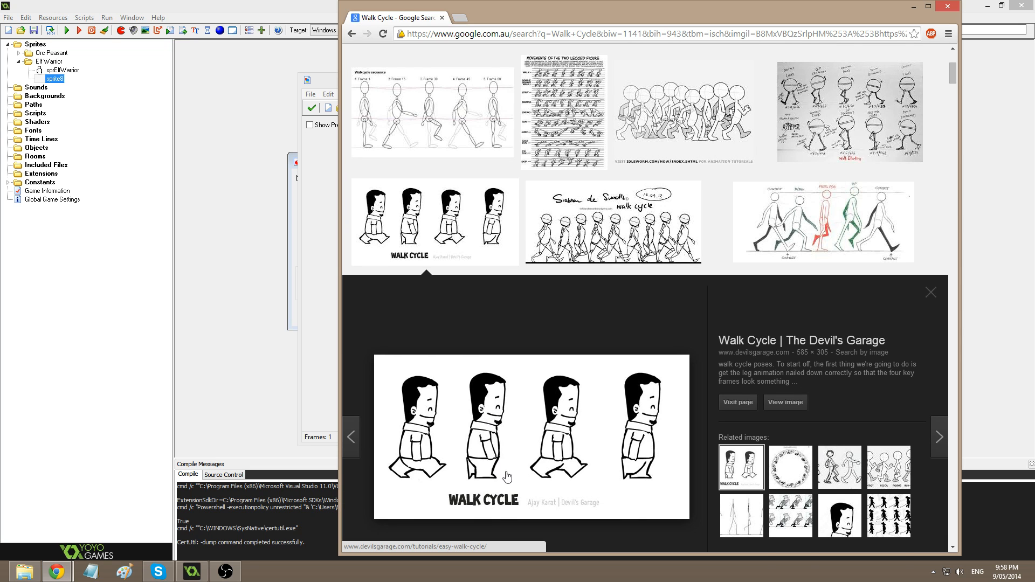
pyautogui.scroll(2, 507, 476)
pyautogui.click(846, 108)
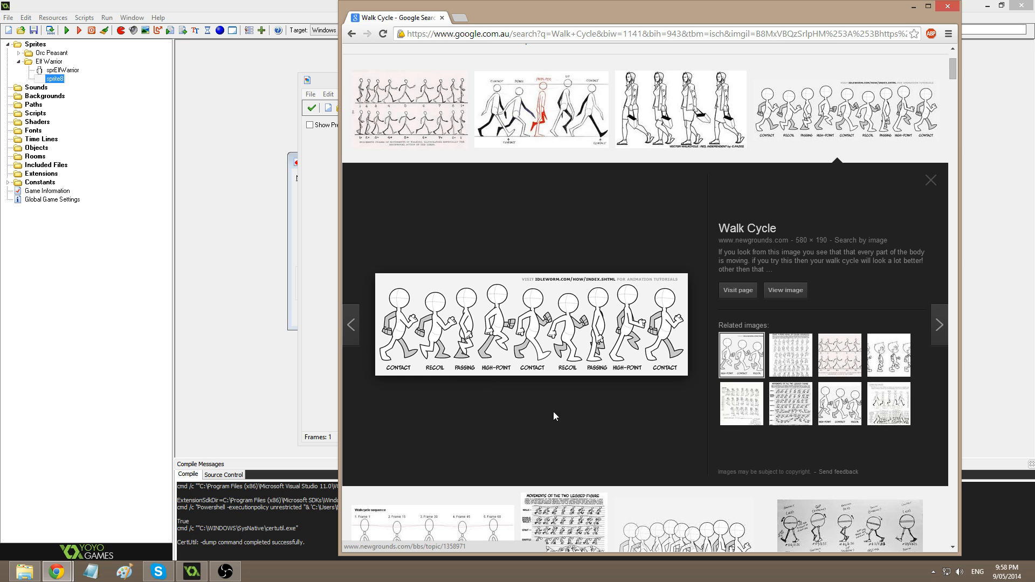
pyautogui.click(939, 185)
pyautogui.click(432, 211)
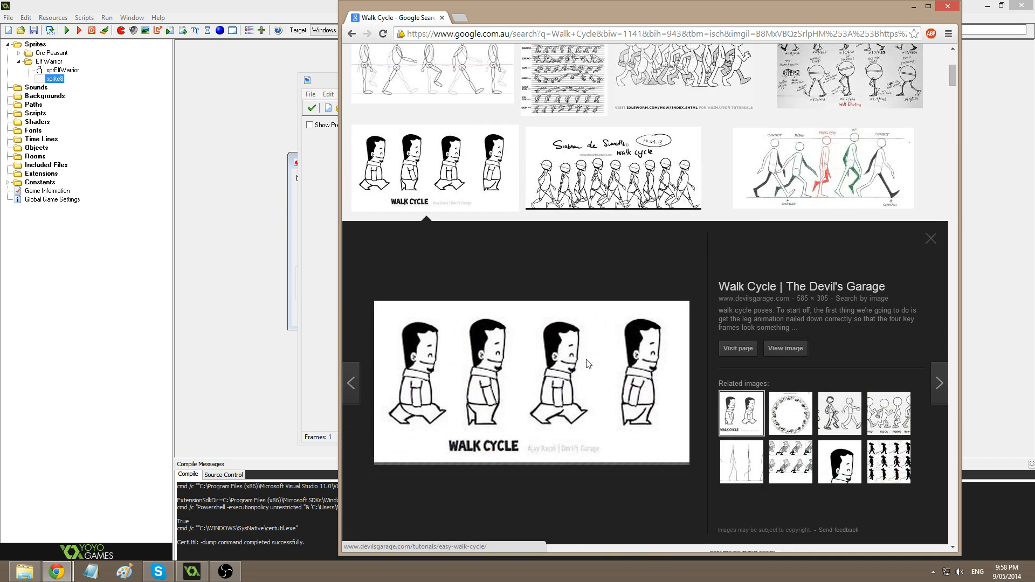
pyautogui.scroll(1, 569, 428)
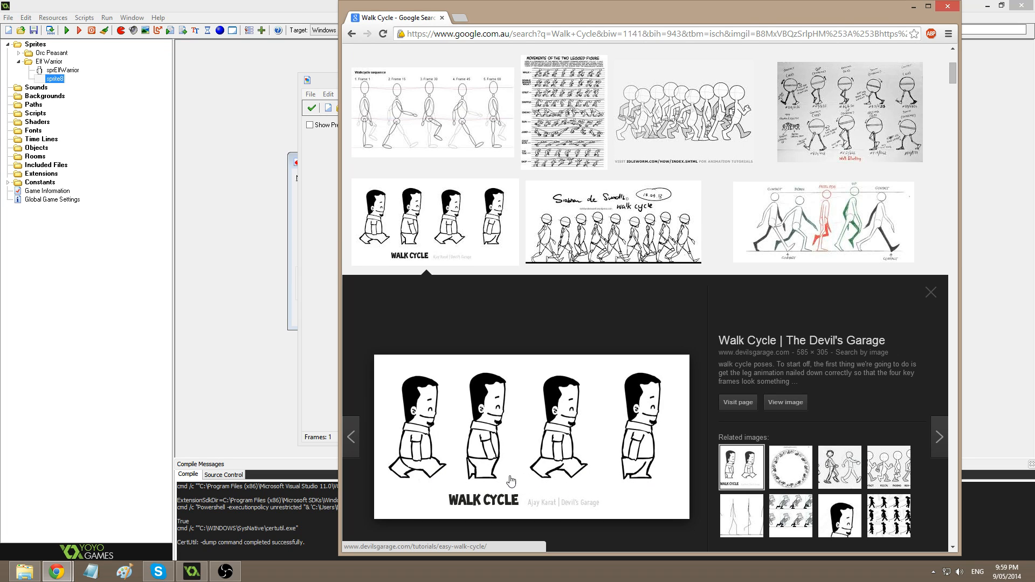
pyautogui.scroll(-3, 612, 361)
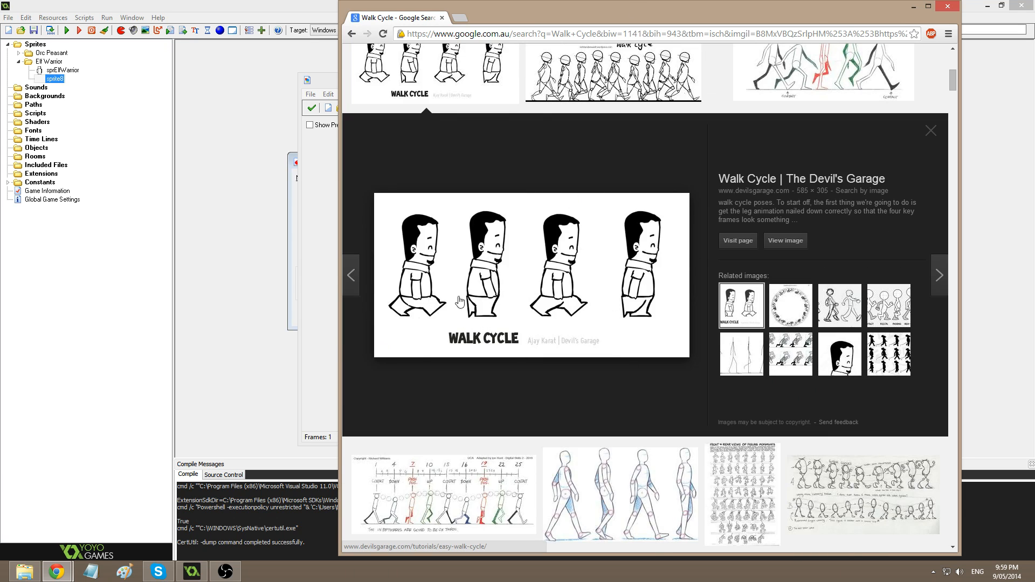
# - Return to GameMaker, duplicate the sprite's first frame, and open the copy in an enlarged Image Editor window
pyautogui.click(310, 192)
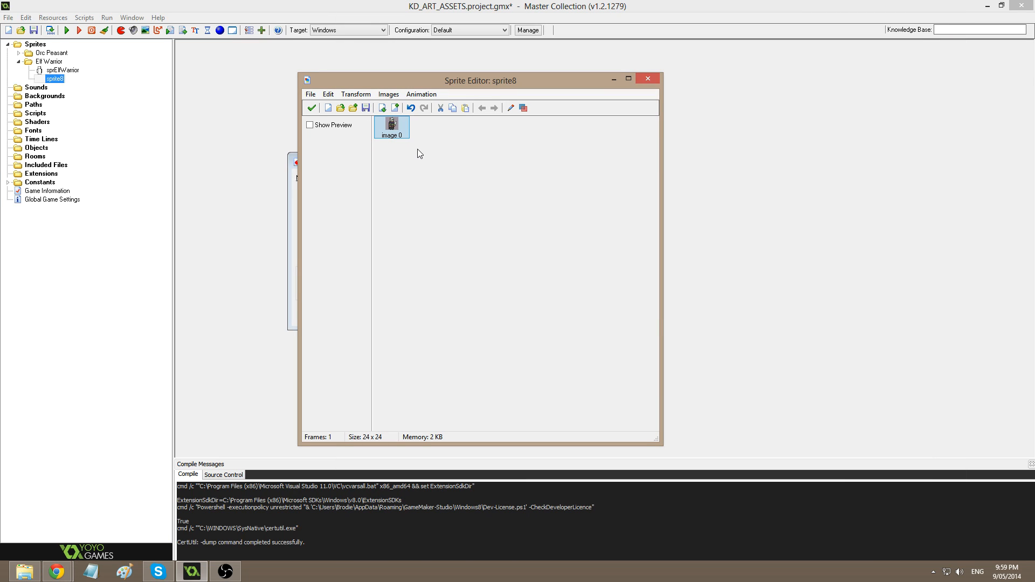
pyautogui.hotkey('ctrl', 'v')
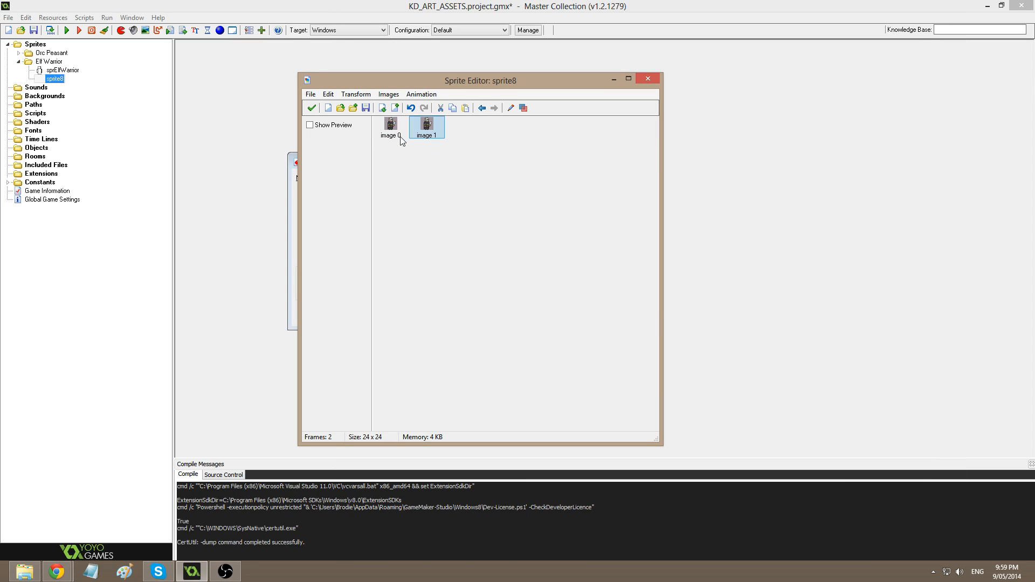
pyautogui.doubleClick(432, 135)
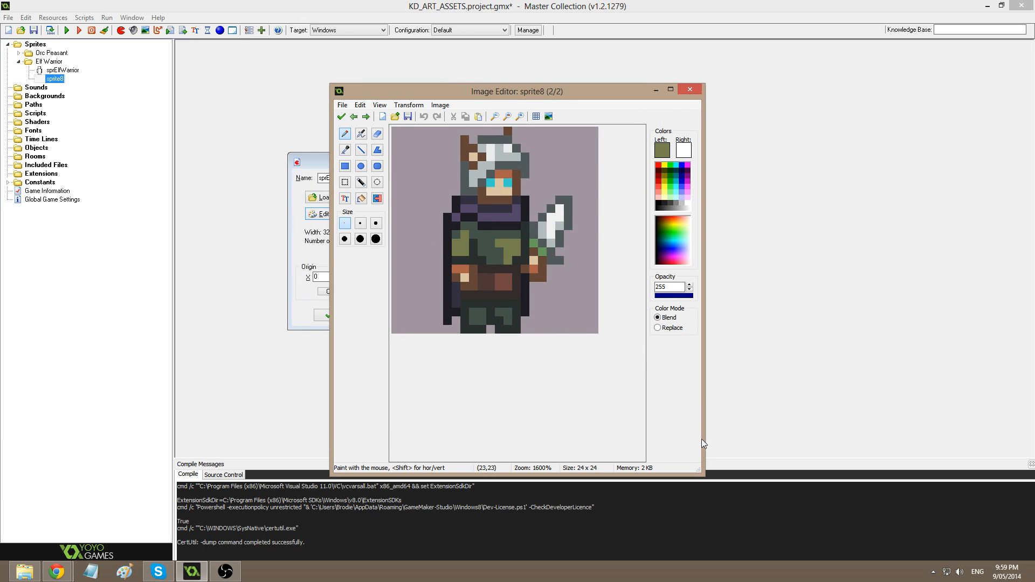
pyautogui.moveTo(699, 471); pyautogui.dragTo(850, 492)
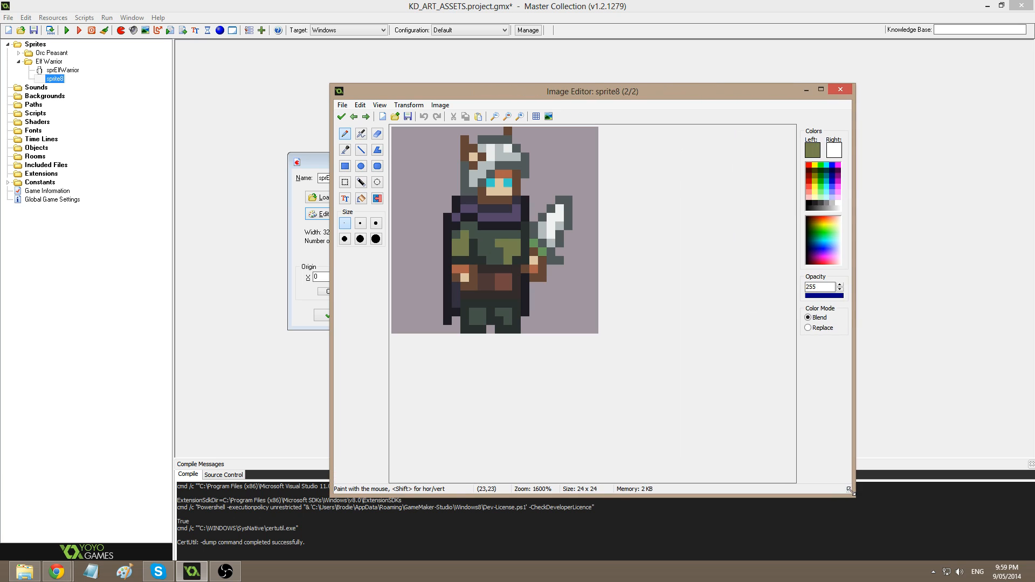
pyautogui.click(343, 117)
pyautogui.doubleClick(430, 124)
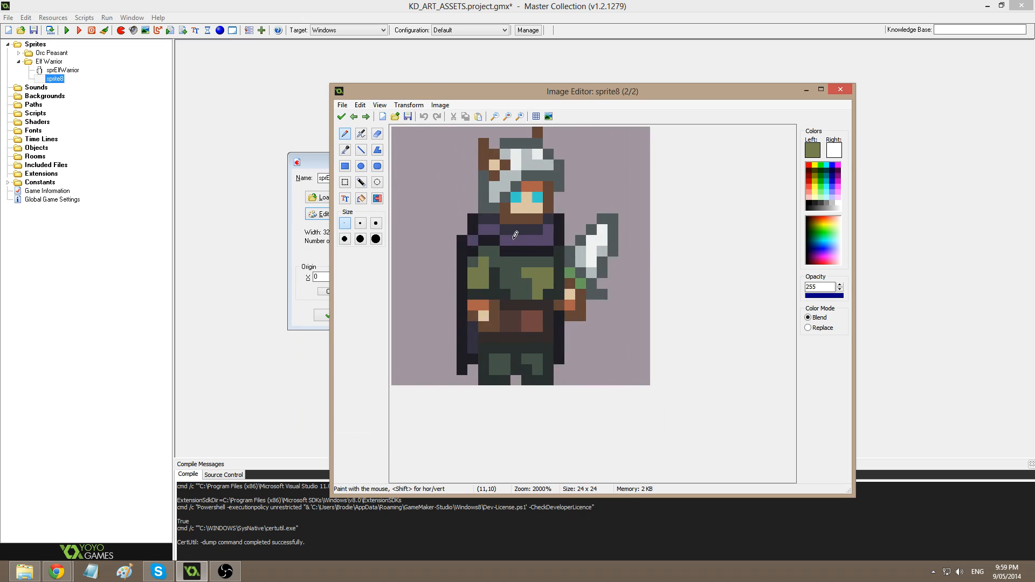
pyautogui.scroll(1, 571, 254)
pyautogui.moveTo(548, 94); pyautogui.dragTo(462, 87)
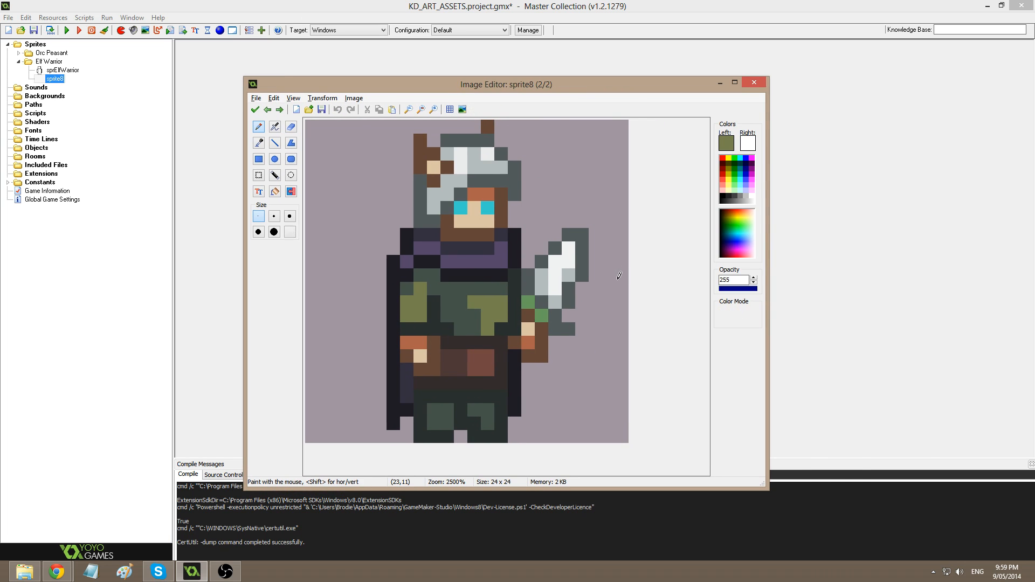
# - Compare the elf warrior's second frame with the leg and arm poses in the Devil's Garage walk cycle reference
pyautogui.hotkey('alt', 'Tab')
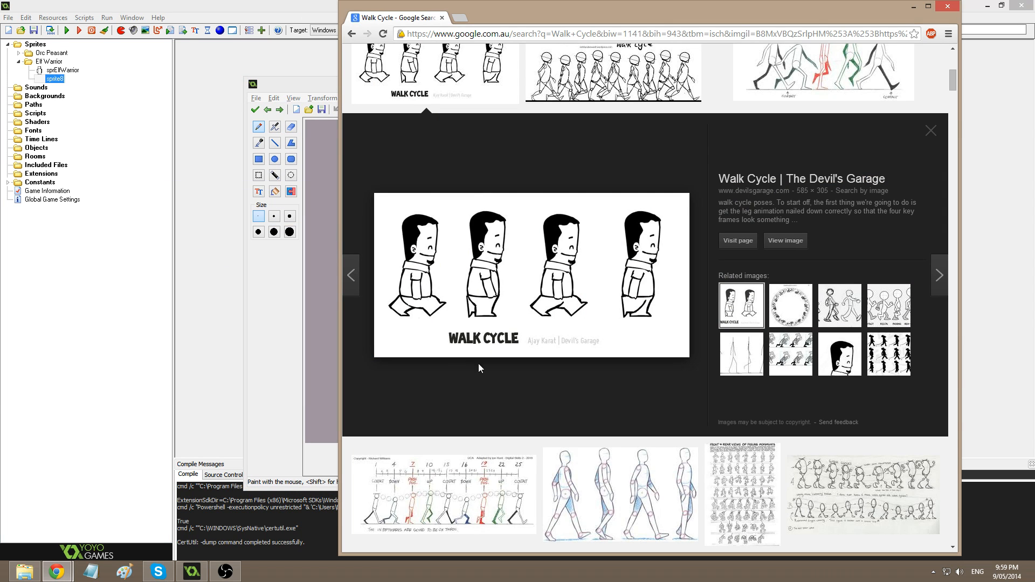
pyautogui.hotkey('alt', 'Tab')
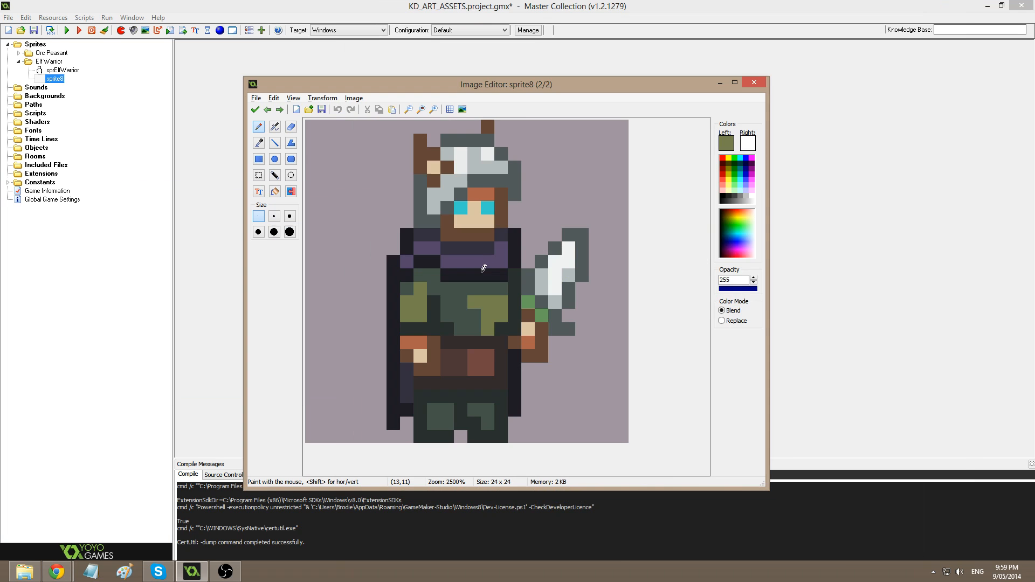
pyautogui.hotkey('alt', 'Tab')
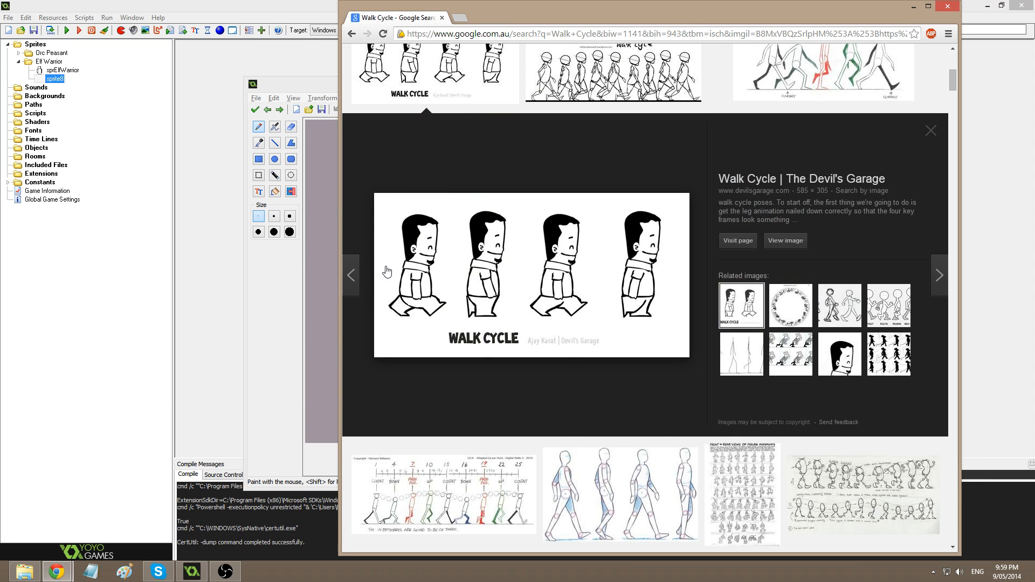
pyautogui.hotkey('alt', 'Tab')
pyautogui.click(274, 142)
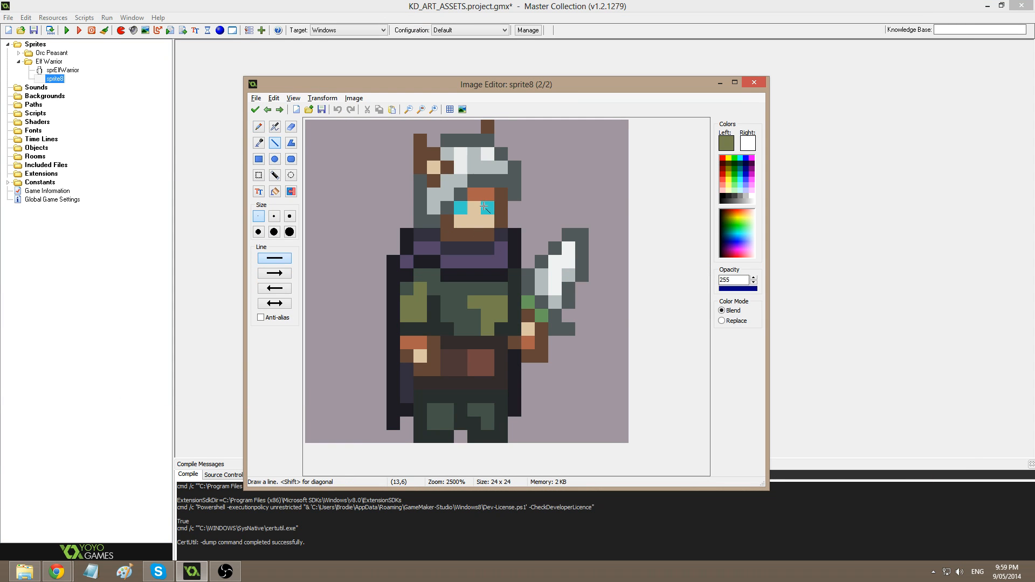
pyautogui.hotkey('alt', 'Tab')
pyautogui.hotkey('alt', 'Tab')
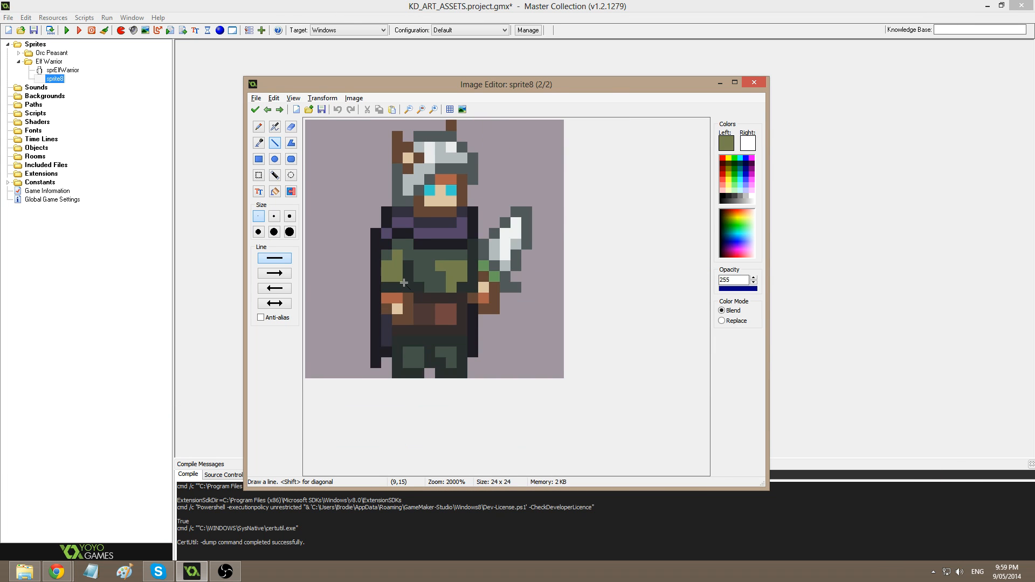
# - Move and heighten the Image Editor window, and check the frame against the four-pose Devil's Garage walk cycle reference
pyautogui.moveTo(541, 90); pyautogui.dragTo(529, 57)
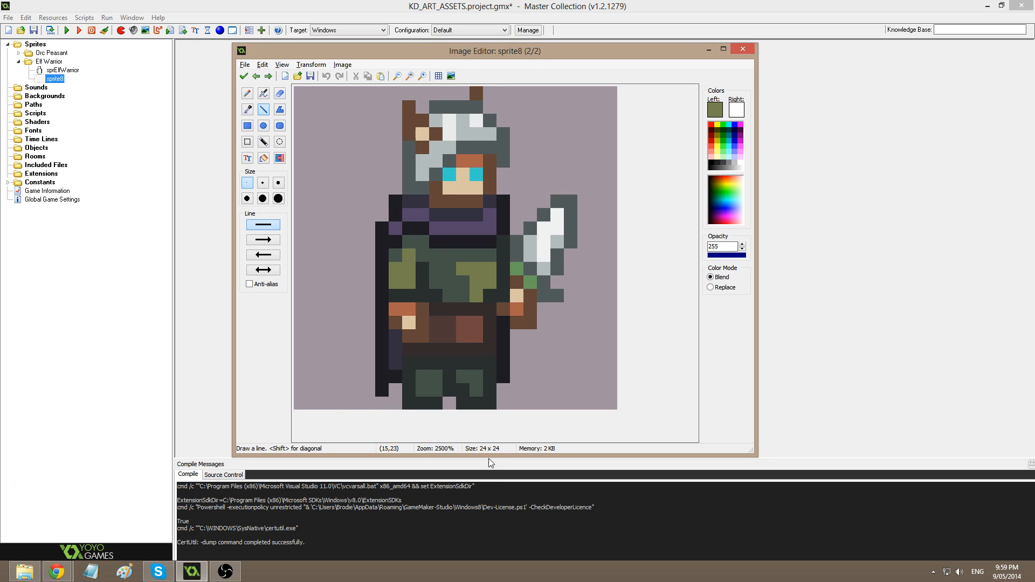
pyautogui.moveTo(489, 458); pyautogui.dragTo(489, 520)
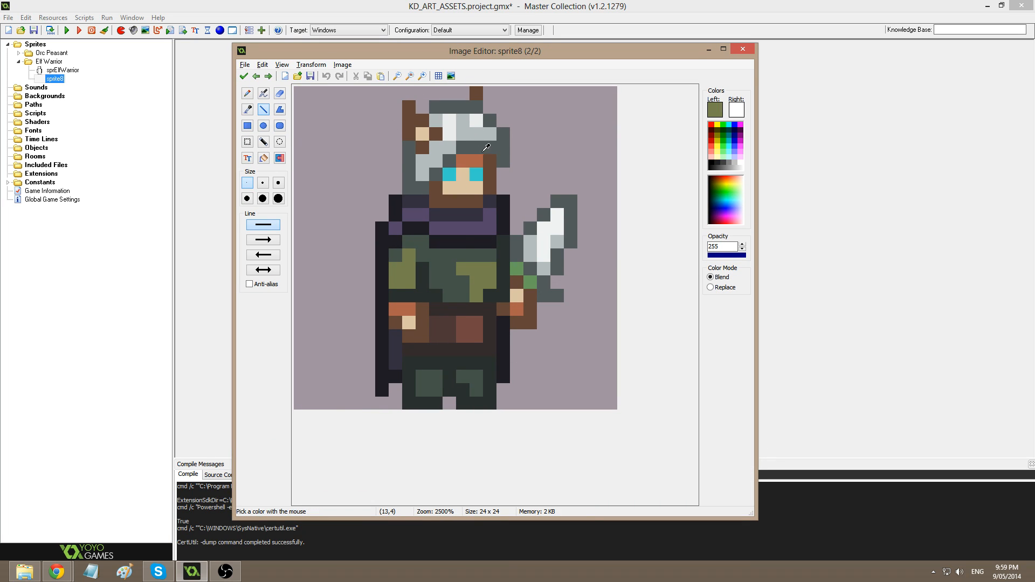
pyautogui.keyDown('ctrl'); pyautogui.click(424, 145); pyautogui.keyUp('ctrl')
pyautogui.press('s')
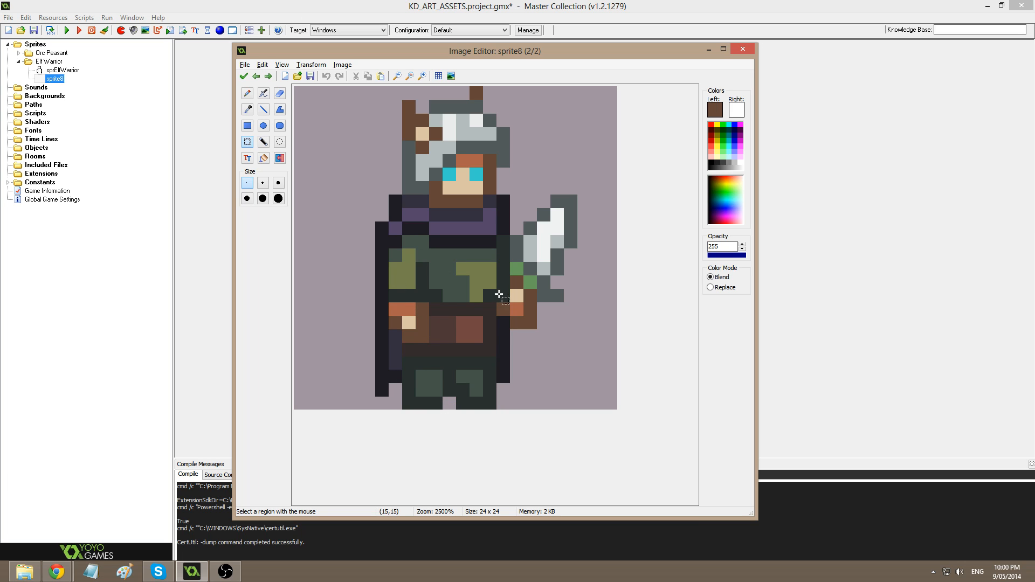
pyautogui.hotkey('alt', 'Tab')
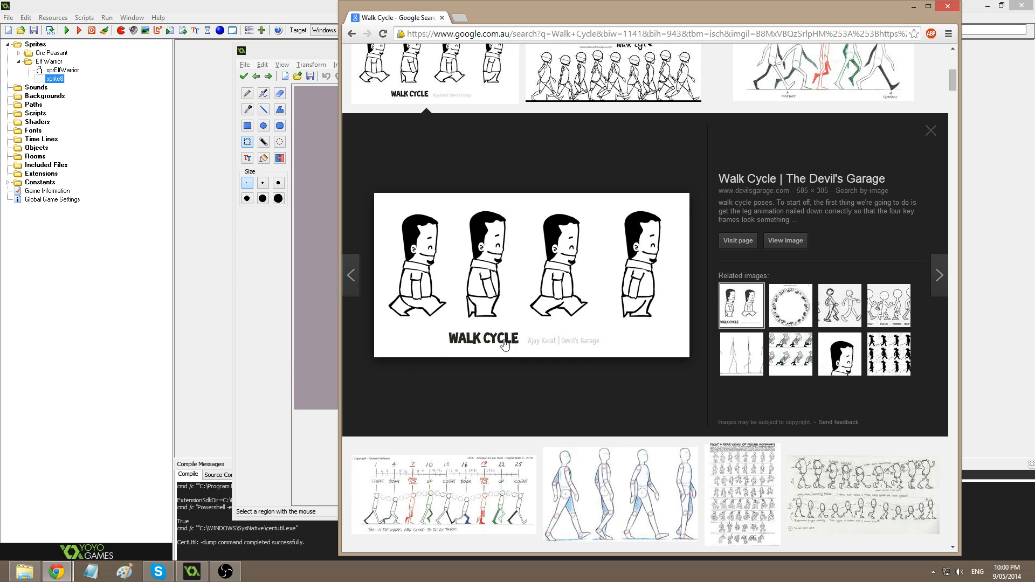
pyautogui.click(295, 323)
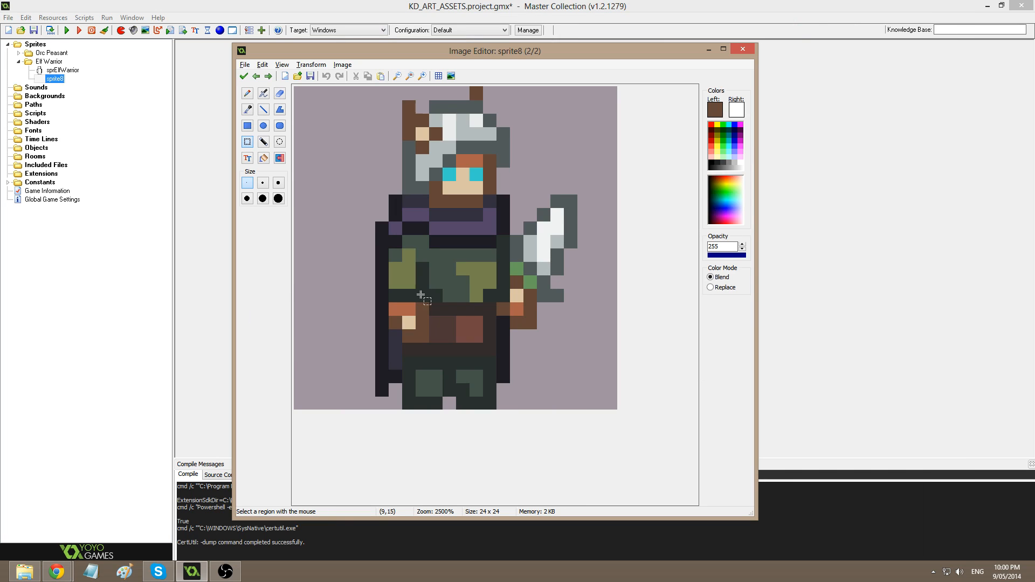
# - Paint the helmet's dark grey over the left eye and left side of the elf's face to turn the head sideways
pyautogui.click(267, 112)
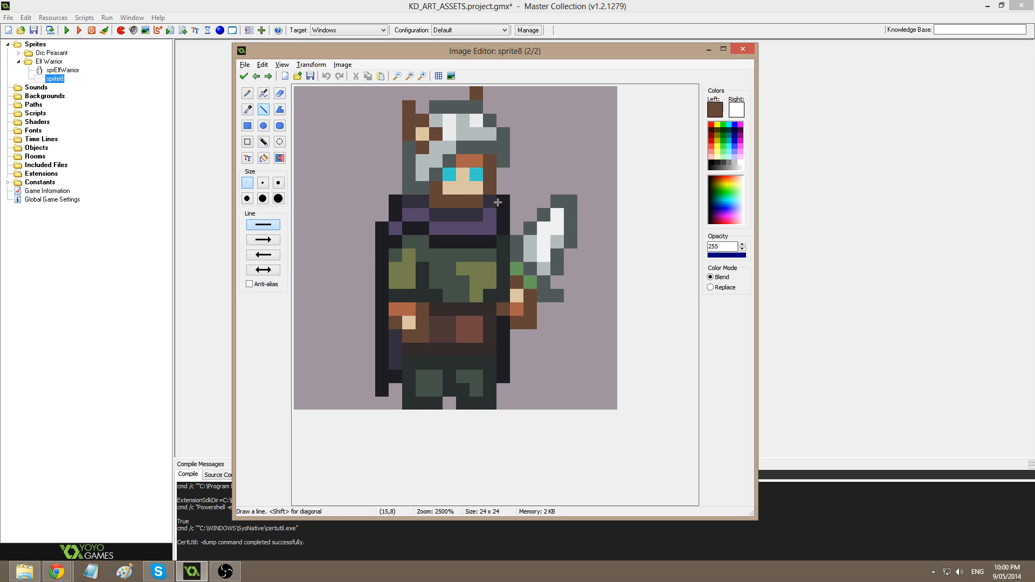
pyautogui.scroll(1, 498, 202)
pyautogui.press('d')
pyautogui.press('o')
pyautogui.click(501, 198)
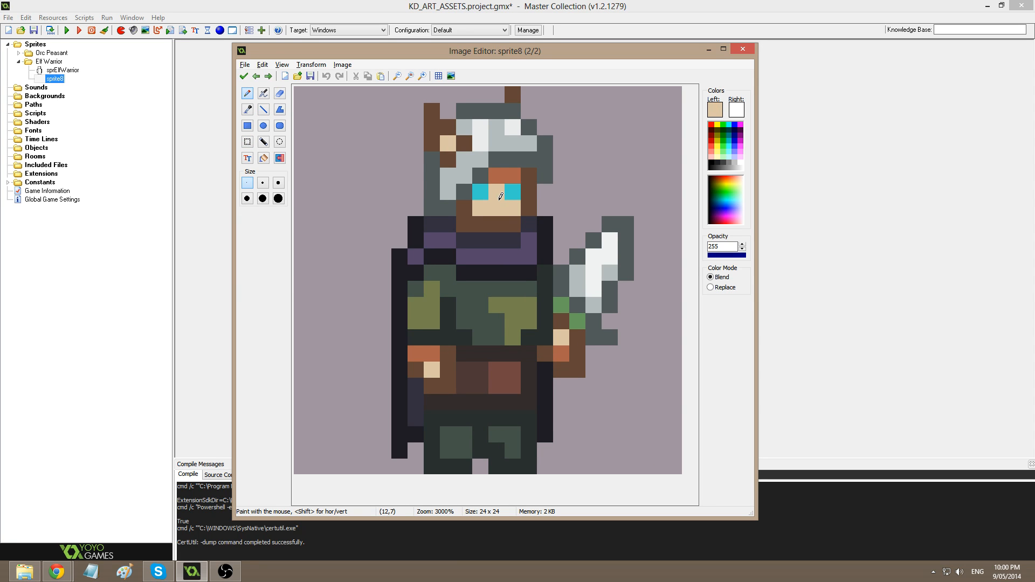
pyautogui.press('ctrl')
pyautogui.keyDown('ctrl'); pyautogui.click(507, 159); pyautogui.keyUp('ctrl')
pyautogui.press('l')
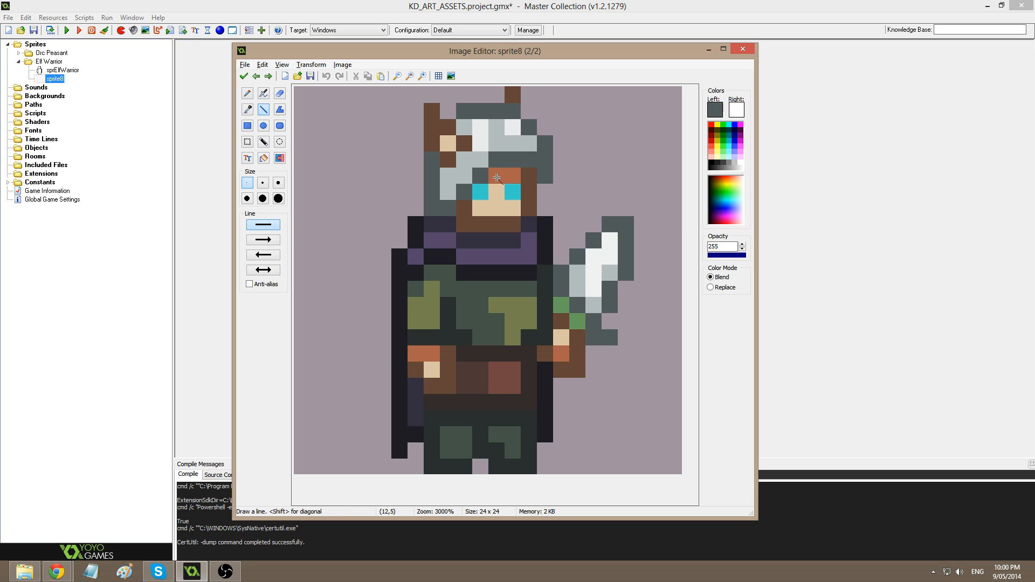
pyautogui.click(496, 173)
pyautogui.click(480, 195)
pyautogui.click(478, 204)
pyautogui.click(465, 207)
# - Extend the helmet's light grey with extra pixels beside the cheek and above the covered eye
pyautogui.keyDown('ctrl'); pyautogui.click(451, 181); pyautogui.keyUp('ctrl')
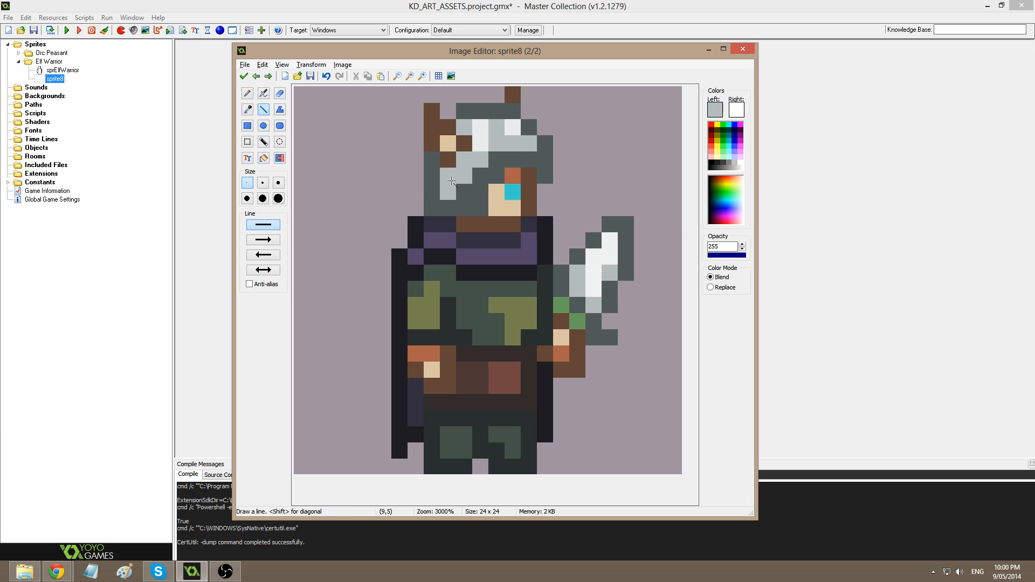
pyautogui.click(464, 190)
pyautogui.click(476, 173)
pyautogui.click(499, 163)
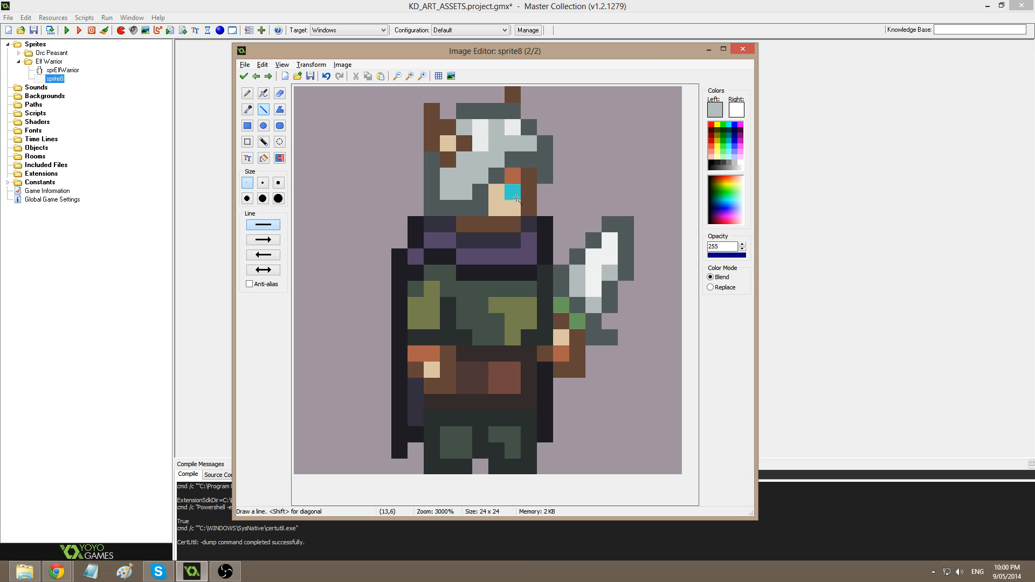
# - Shift the near horn one pixel right and patch the helmet pixels around it with the helmet greys
pyautogui.press('s')
pyautogui.moveTo(432, 111)
pyautogui.mouseDown()
pyautogui.moveTo(464, 159)
pyautogui.moveTo(462, 145)
pyautogui.moveTo(435, 157)
pyautogui.moveTo(435, 138)
pyautogui.mouseUp()
pyautogui.press('p')
pyautogui.keyDown('ctrl'); pyautogui.click(435, 174); pyautogui.keyUp('ctrl')
pyautogui.keyDown('ctrl'); pyautogui.click(449, 169); pyautogui.keyUp('ctrl')
pyautogui.click(450, 157)
# - Move the far horn's pixel one column left, and repaint the erased pixel on the helmet's front edge dark grey
pyautogui.keyDown('ctrl'); pyautogui.click(492, 108); pyautogui.keyUp('ctrl')
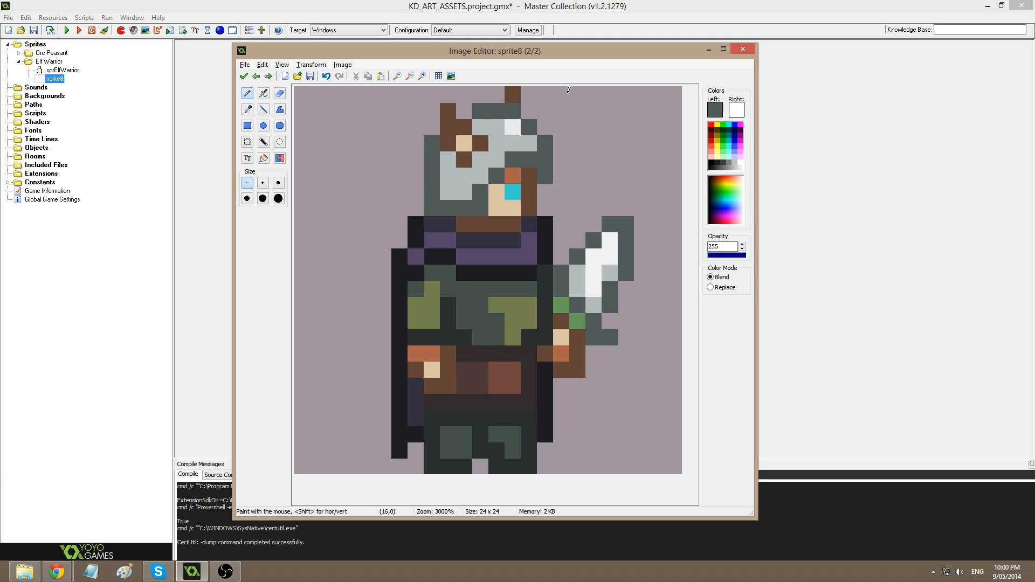
pyautogui.keyDown('ctrl'); pyautogui.click(515, 92); pyautogui.keyUp('ctrl')
pyautogui.click(498, 93)
pyautogui.keyDown('ctrl'); pyautogui.click(541, 92); pyautogui.keyUp('ctrl')
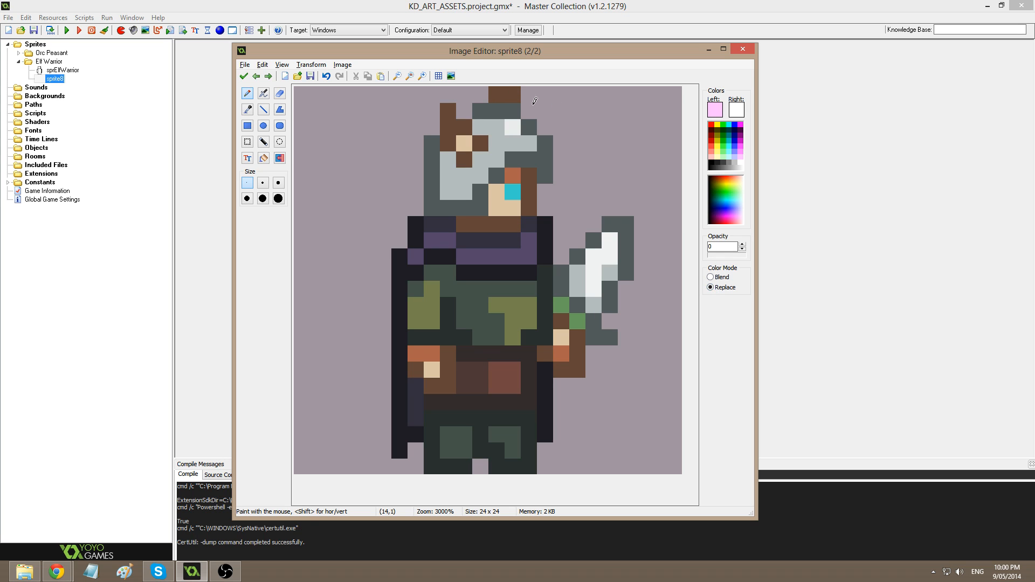
pyautogui.click(512, 101)
pyautogui.click(546, 170)
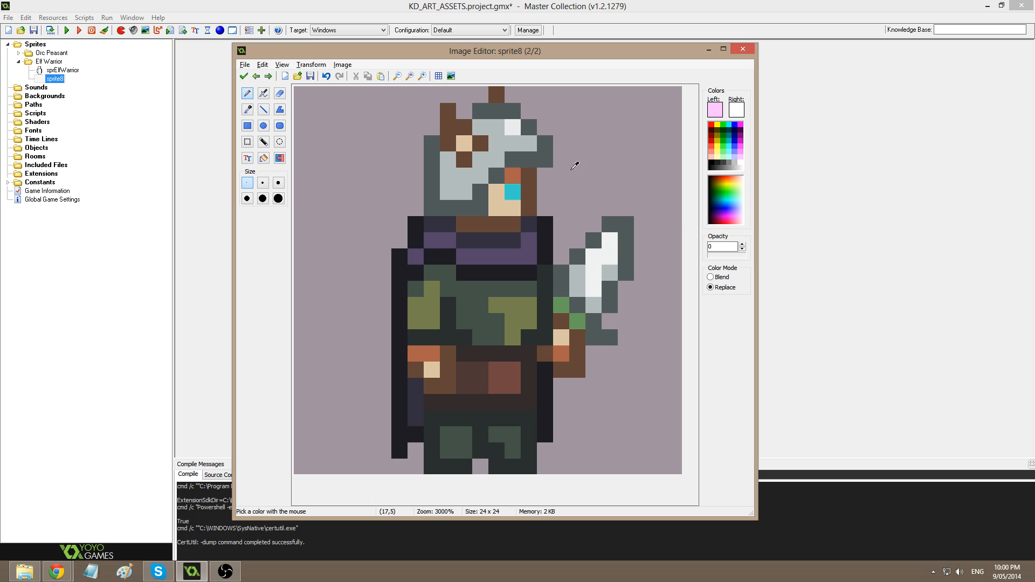
pyautogui.click(546, 161)
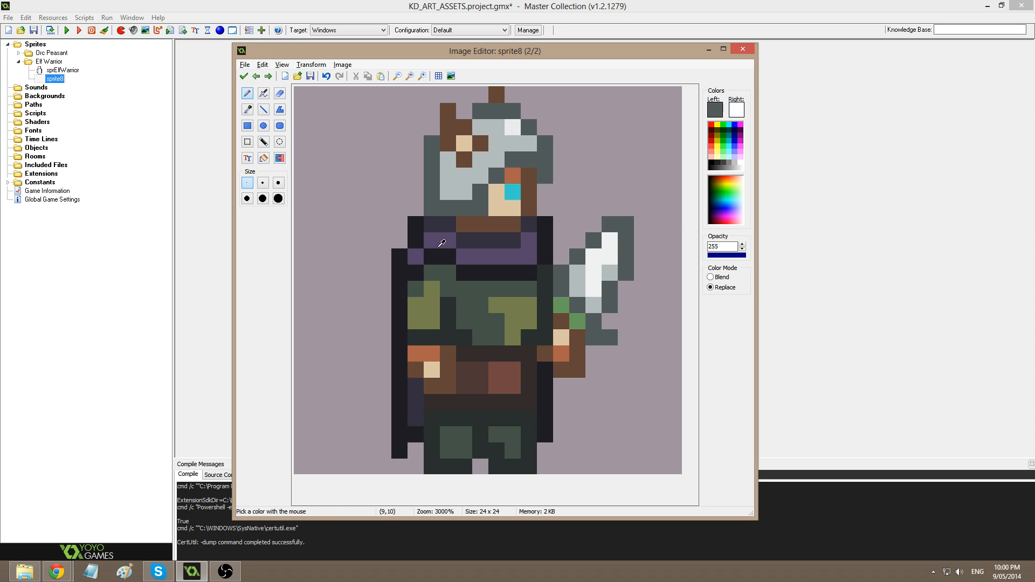
# - Move the near arm two pixels right and the near leg one pixel right
pyautogui.click(247, 141)
pyautogui.moveTo(408, 293); pyautogui.dragTo(457, 394)
pyautogui.moveTo(433, 353); pyautogui.dragTo(466, 353)
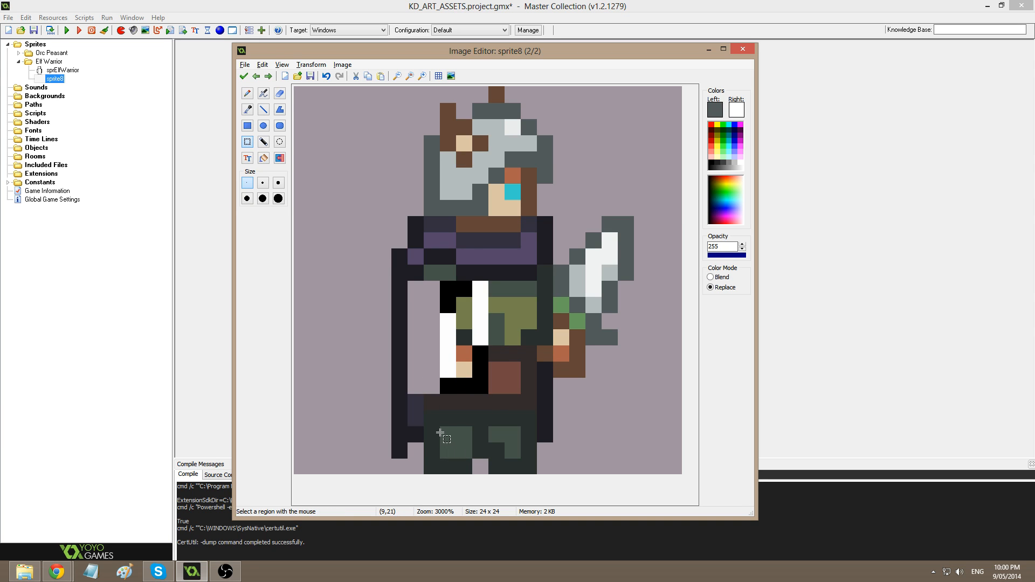
pyautogui.moveTo(430, 414); pyautogui.dragTo(482, 453)
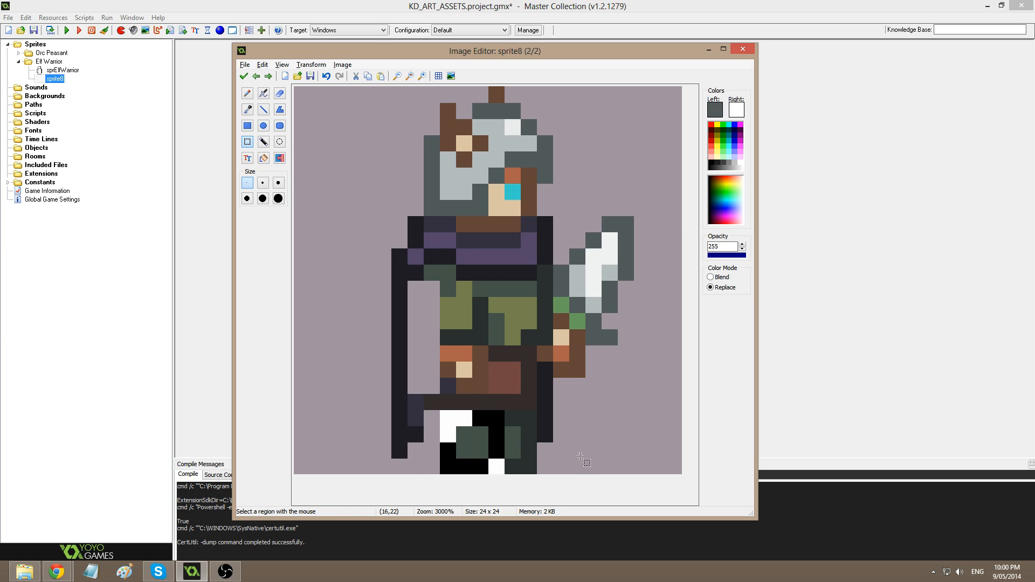
pyautogui.click(594, 418)
# - Erase the strip of cape hanging on the elf's front side, below the axe hand
pyautogui.press('d')
pyautogui.keyDown('ctrl'); pyautogui.click(571, 392); pyautogui.keyUp('ctrl')
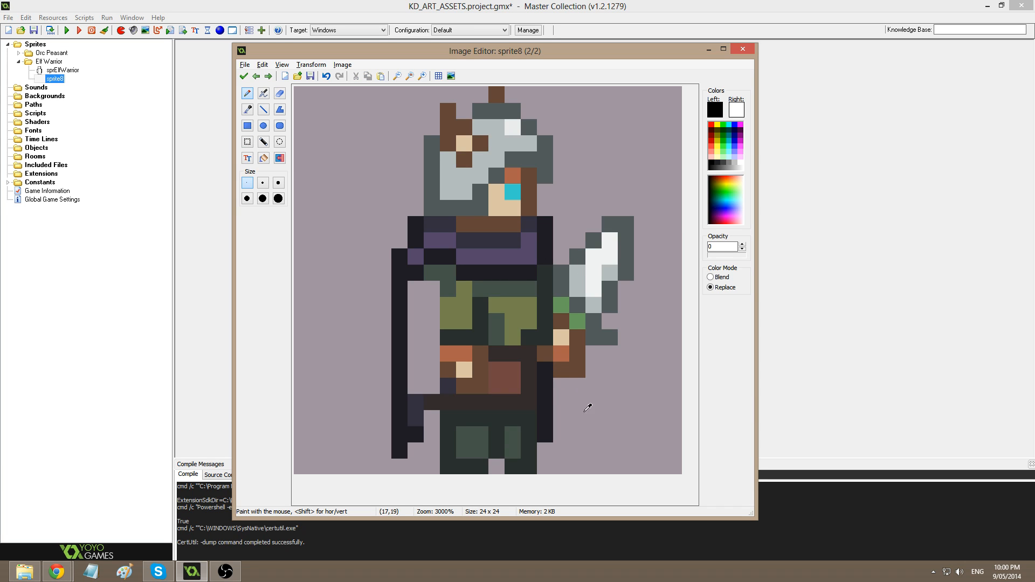
pyautogui.moveTo(545, 367)
pyautogui.mouseDown()
pyautogui.moveTo(565, 446)
pyautogui.moveTo(547, 429)
pyautogui.mouseUp()
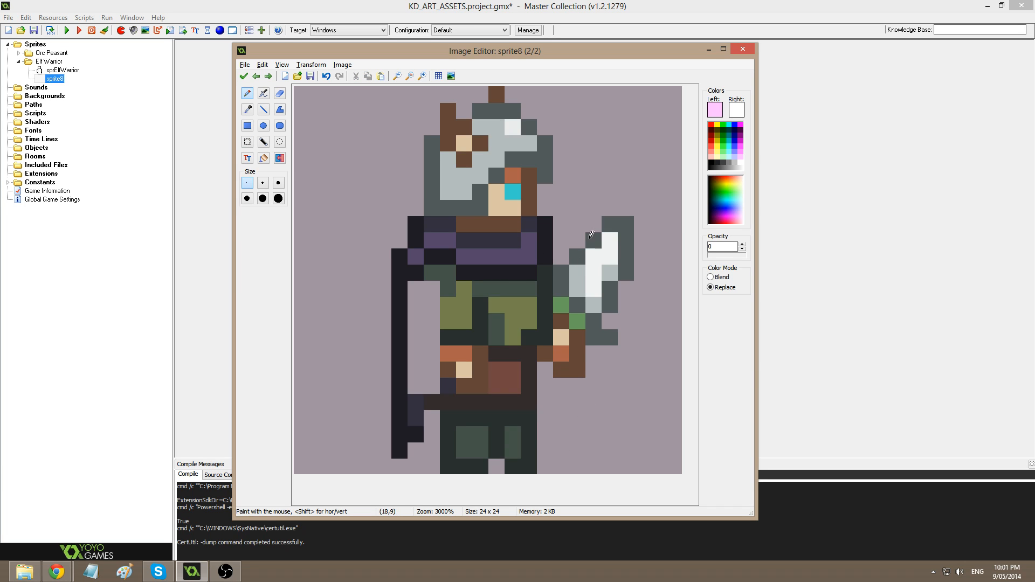
# - Try near-black lines along the cape's lower edge and up through the near arm, and undo them
pyautogui.click(263, 110)
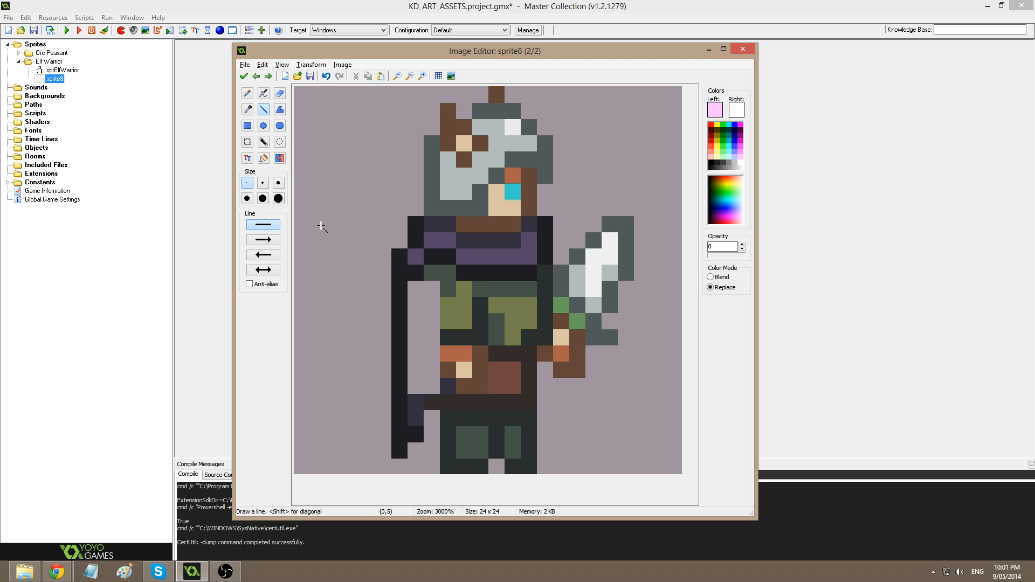
pyautogui.keyDown('ctrl'); pyautogui.click(401, 448); pyautogui.keyUp('ctrl')
pyautogui.moveTo(401, 448); pyautogui.dragTo(433, 448)
pyautogui.moveTo(465, 449); pyautogui.dragTo(462, 305)
pyautogui.hotkey('ctrl', 'z')
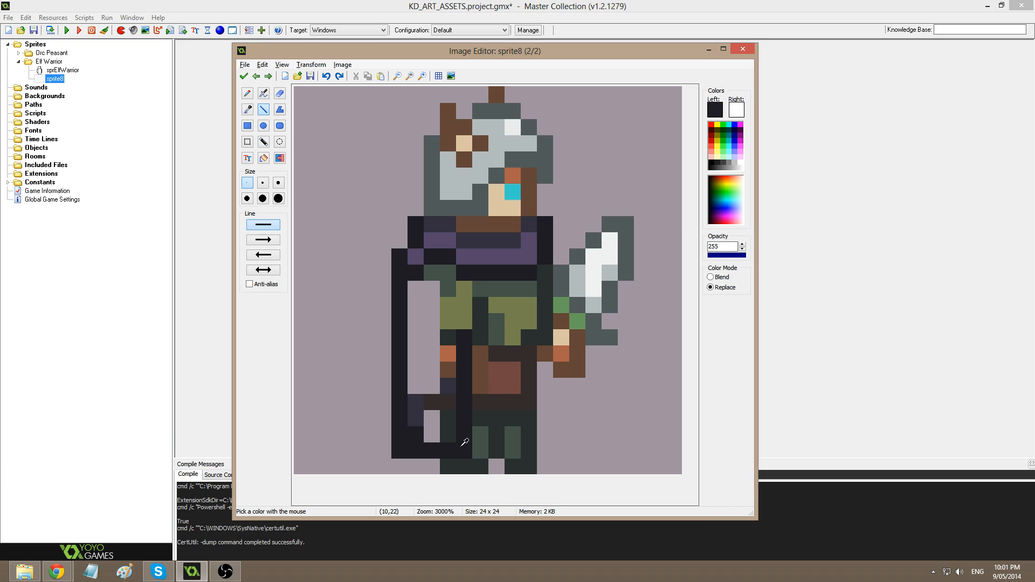
pyautogui.hotkey('ctrl', 'z')
pyautogui.hotkey('ctrl', 'z')
pyautogui.hotkey('ctrl', 'z')
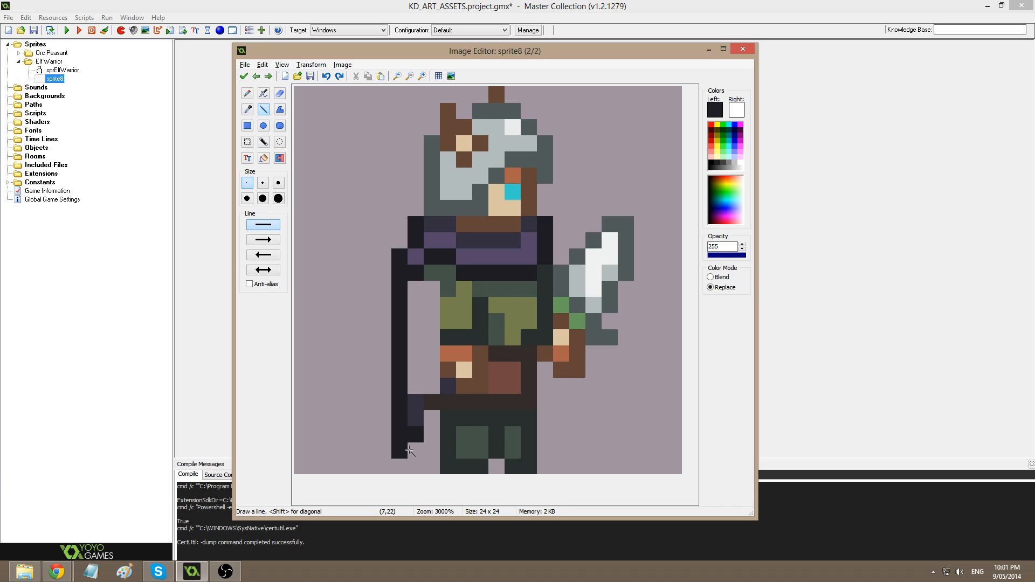
# - Outline the cape's lower edge and inner side in near-black, and paint the shoulder area purple
pyautogui.moveTo(410, 451)
pyautogui.mouseDown()
pyautogui.moveTo(448, 451)
pyautogui.moveTo(446, 310)
pyautogui.mouseUp()
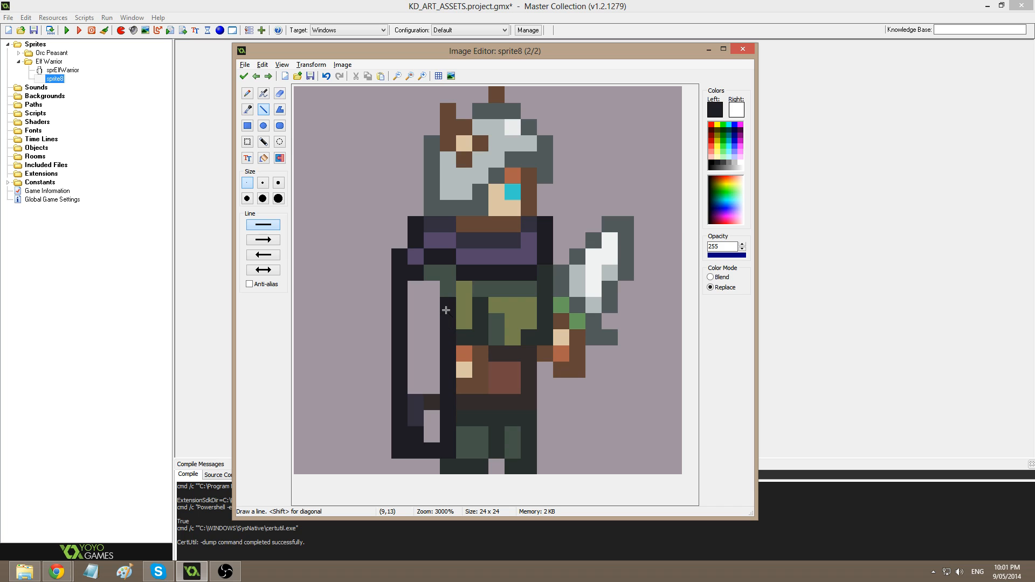
pyautogui.click(463, 287)
pyautogui.keyDown('ctrl'); pyautogui.click(482, 255); pyautogui.keyUp('ctrl')
pyautogui.moveTo(462, 250)
pyautogui.mouseDown()
pyautogui.moveTo(427, 255)
pyautogui.moveTo(447, 274)
pyautogui.mouseUp()
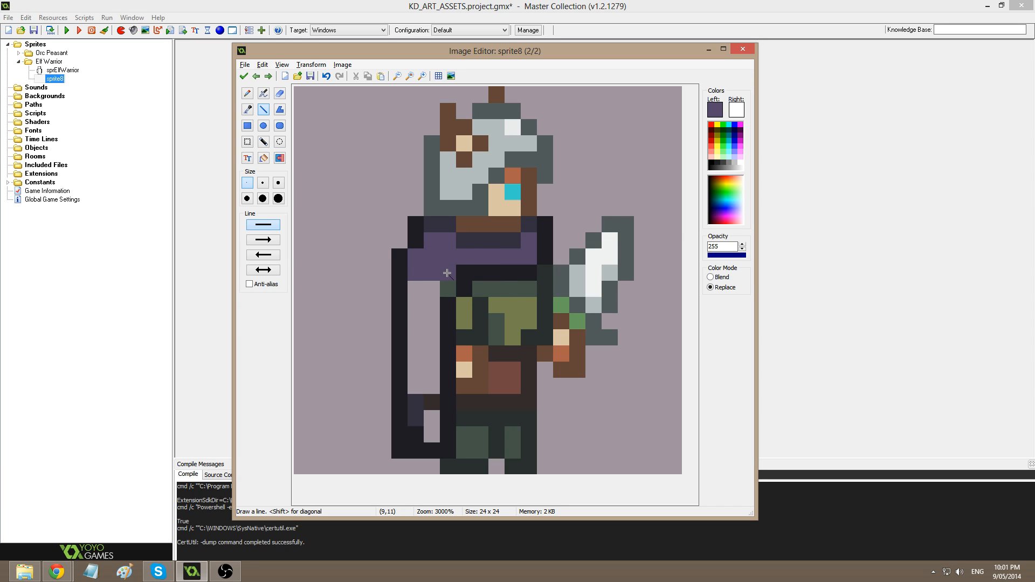
# - Flood-fill the cape's interior with purple and paint over the leftover dark pixel in its lower corner
pyautogui.press('f')
pyautogui.click(433, 350)
pyautogui.click(431, 400)
pyautogui.click(433, 417)
pyautogui.click(416, 400)
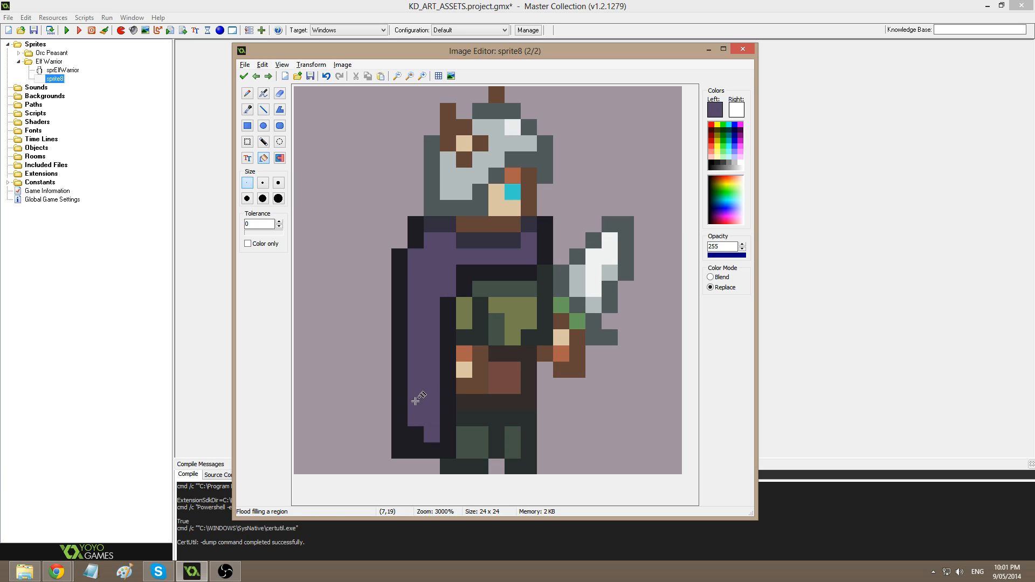
pyautogui.press('d')
pyautogui.click(421, 427)
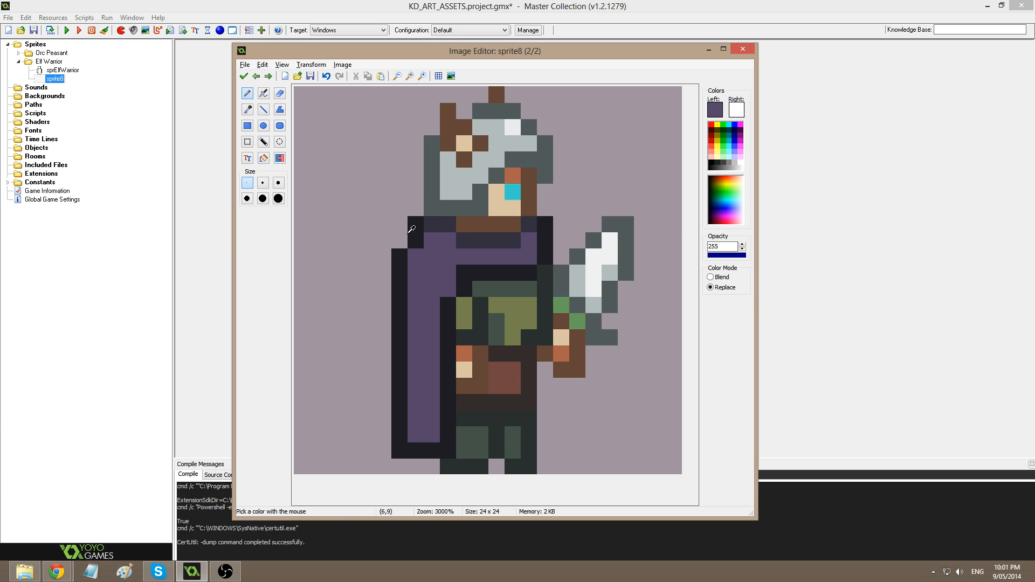
# - Round the cape's shoulder by erasing two outer corner pixels and adding one near-black outline pixel, and extend the purple one pixel below the collar
pyautogui.keyDown('ctrl'); pyautogui.click(415, 224); pyautogui.keyUp('ctrl')
pyautogui.click(414, 244)
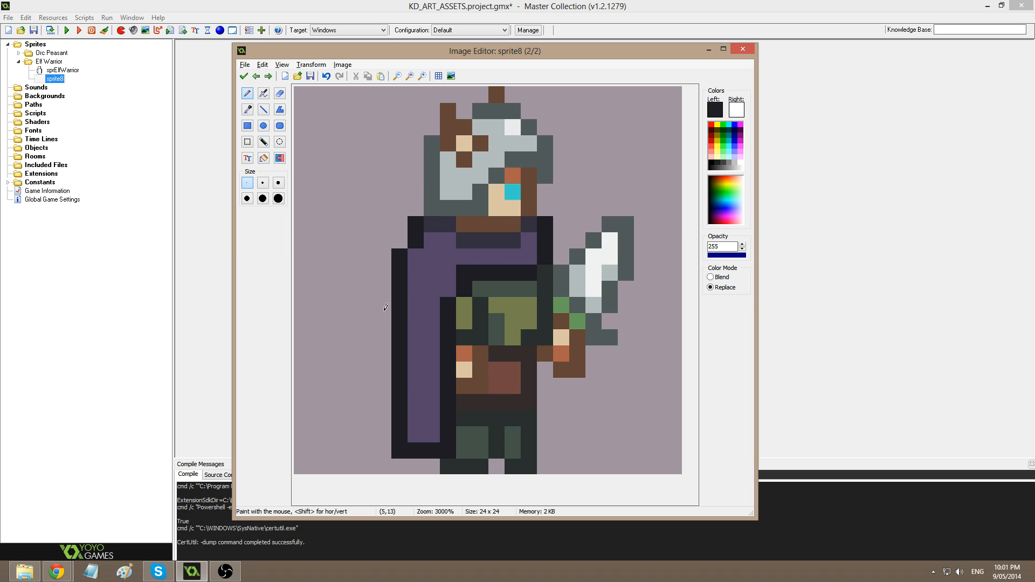
pyautogui.keyDown('ctrl'); pyautogui.click(377, 210); pyautogui.keyUp('ctrl')
pyautogui.click(416, 224)
pyautogui.click(395, 257)
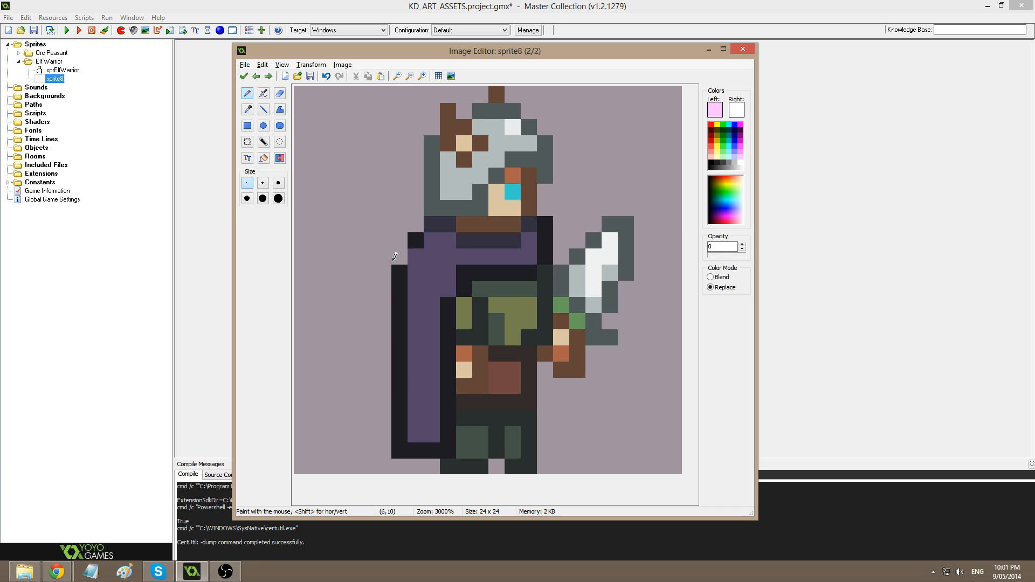
pyautogui.keyDown('ctrl'); pyautogui.click(413, 240); pyautogui.keyUp('ctrl')
pyautogui.click(415, 255)
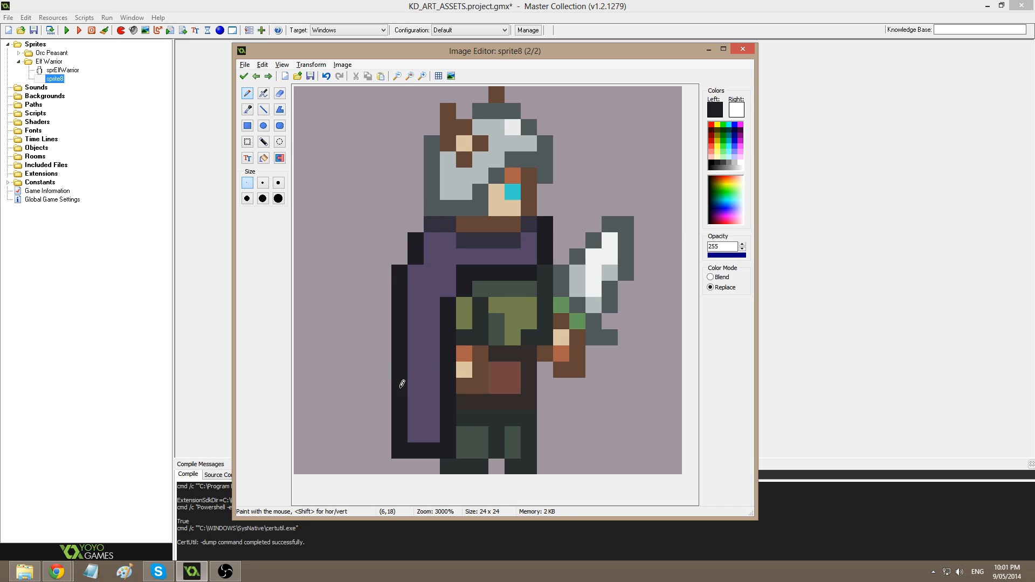
pyautogui.keyDown('ctrl'); pyautogui.click(453, 252); pyautogui.keyUp('ctrl')
pyautogui.click(463, 266)
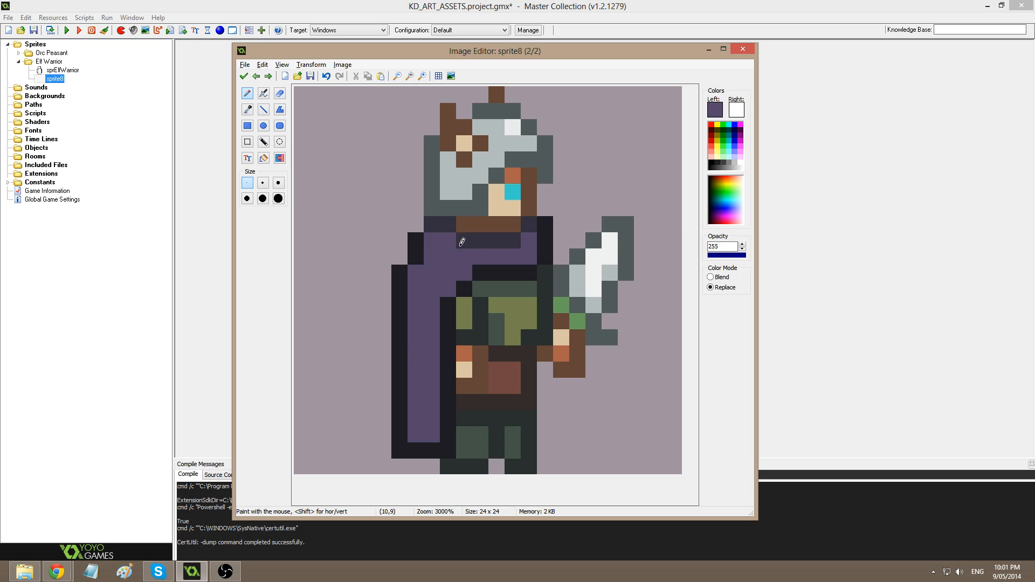
# - Try shading the cape's lower row and outer column in dark purple, and restore the plain purple
pyautogui.press('Left')
pyautogui.keyDown('ctrl'); pyautogui.click(491, 239); pyautogui.keyUp('ctrl')
pyautogui.press('Right')
pyautogui.moveTo(431, 435)
pyautogui.mouseDown()
pyautogui.moveTo(419, 430)
pyautogui.moveTo(413, 274)
pyautogui.mouseUp()
pyautogui.press('l')
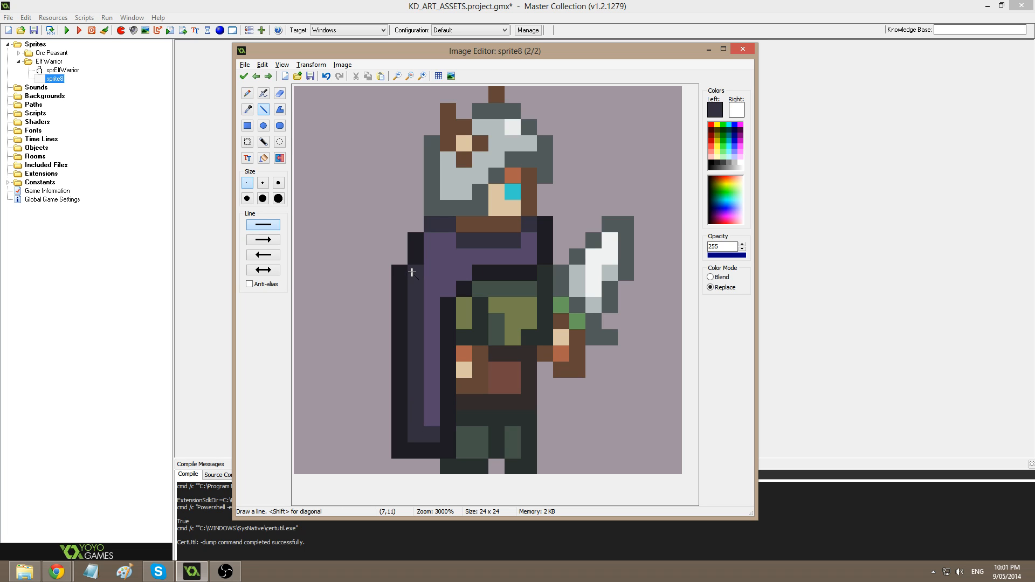
pyautogui.hotkey('ctrl', 'z')
pyautogui.keyDown('ctrl'); pyautogui.click(428, 395); pyautogui.keyUp('ctrl')
pyautogui.moveTo(419, 435); pyautogui.dragTo(433, 433)
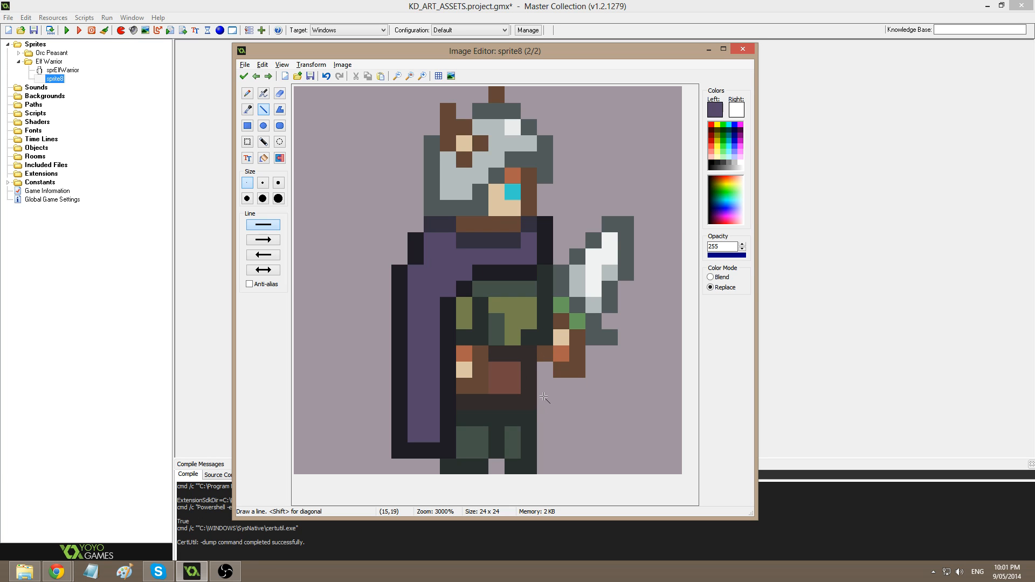
# - Move the axe and the hand holding it one pixel left
pyautogui.press('s')
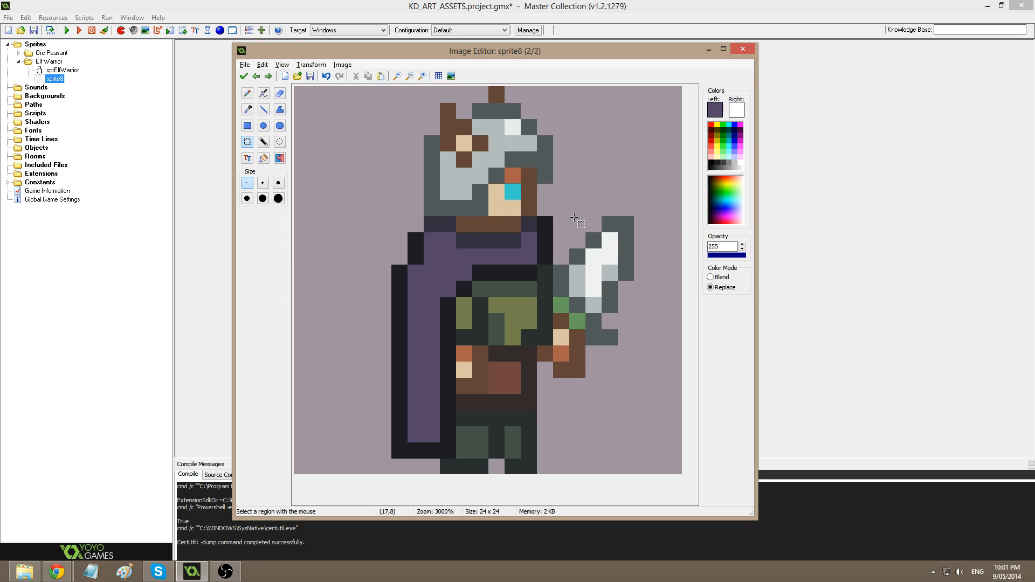
pyautogui.moveTo(587, 211); pyautogui.dragTo(642, 386)
pyautogui.moveTo(604, 358); pyautogui.dragTo(601, 358)
# - Reshape the axe hand with a brown pixel beneath it, an erased outer pixel and an orange-brown highlight
pyautogui.press('d')
pyautogui.keyDown('ctrl'); pyautogui.click(550, 352); pyautogui.keyUp('ctrl')
pyautogui.click(547, 371)
pyautogui.keyDown('ctrl'); pyautogui.click(561, 381); pyautogui.keyUp('ctrl')
pyautogui.click(559, 372)
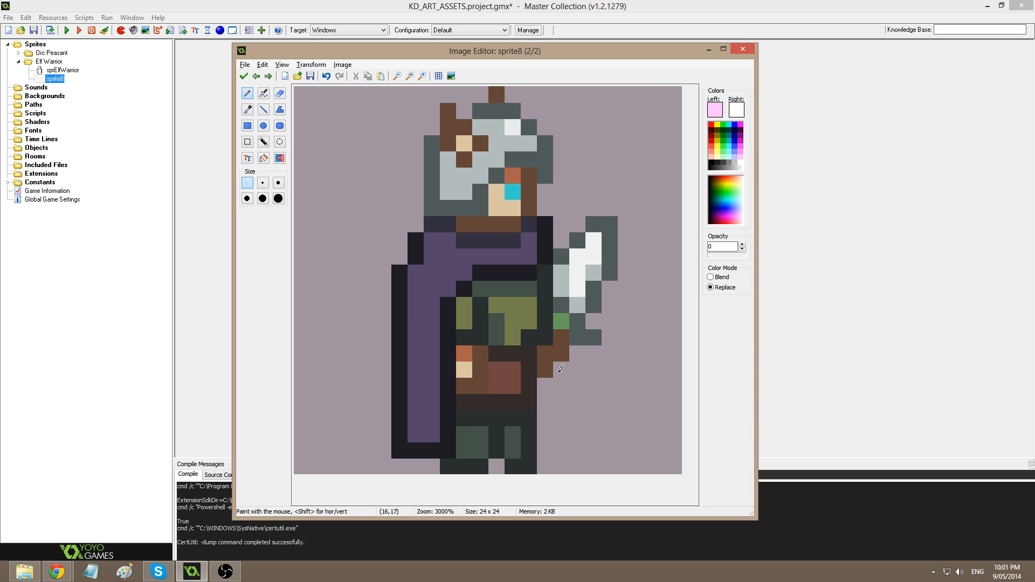
pyautogui.keyDown('ctrl'); pyautogui.click(469, 355); pyautogui.keyUp('ctrl')
pyautogui.click(550, 351)
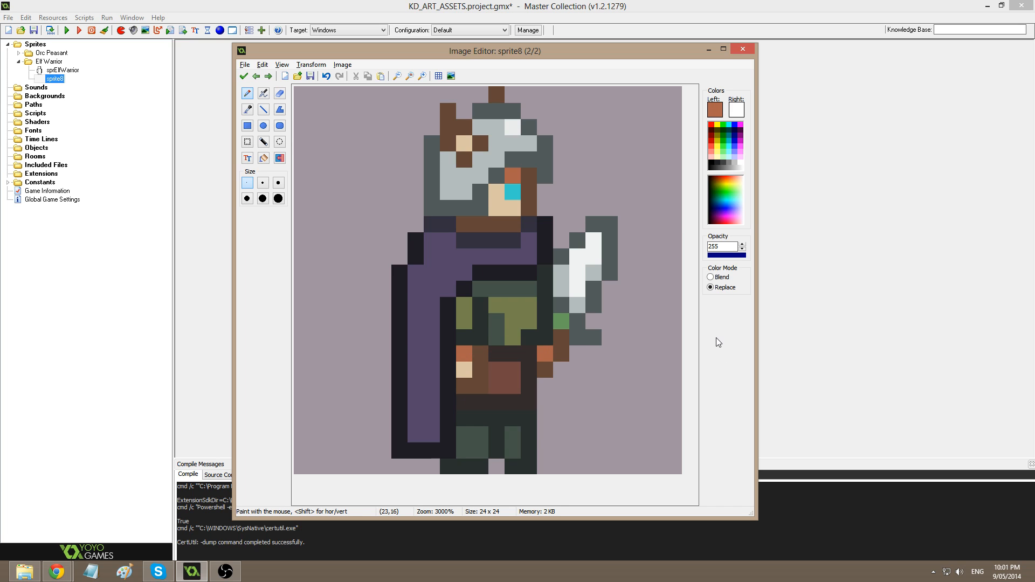
# - Flip between the first and second frames to compare the two poses
pyautogui.press('Left')
pyautogui.press('Right')
pyautogui.press('Left')
pyautogui.press('Right')
pyautogui.press('Left')
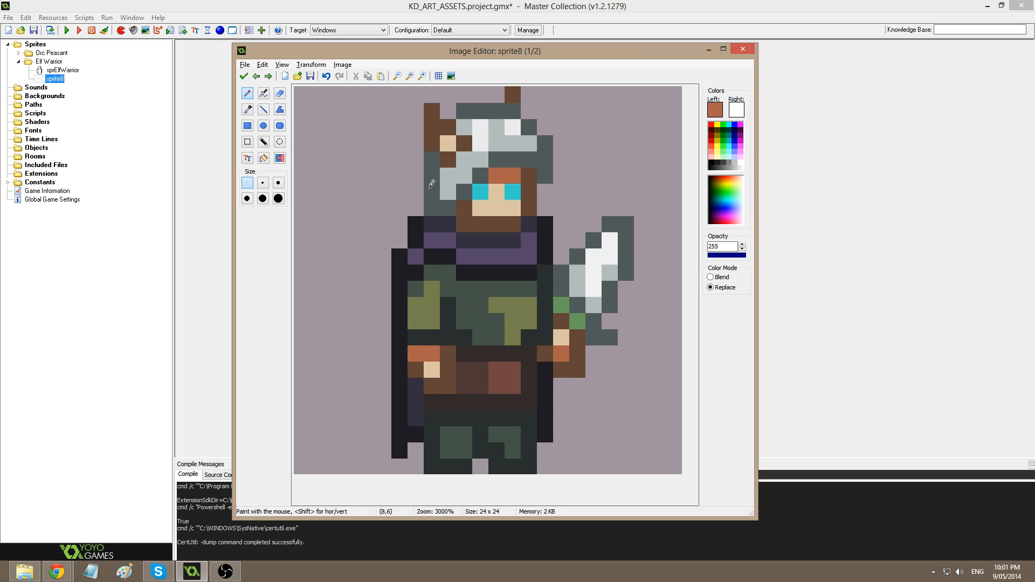
# - Alternate between the front-view and side-view frames to check how the body, cape and axe move
pyautogui.press('Right')
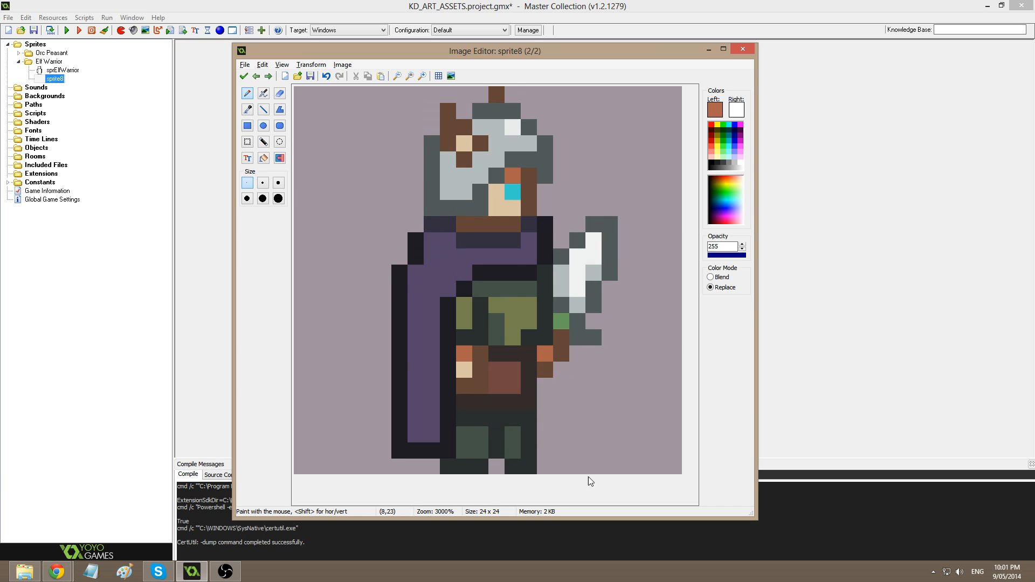
pyautogui.press('Left')
pyautogui.press('Right')
pyautogui.press('Left')
pyautogui.press('Right')
pyautogui.press('Left')
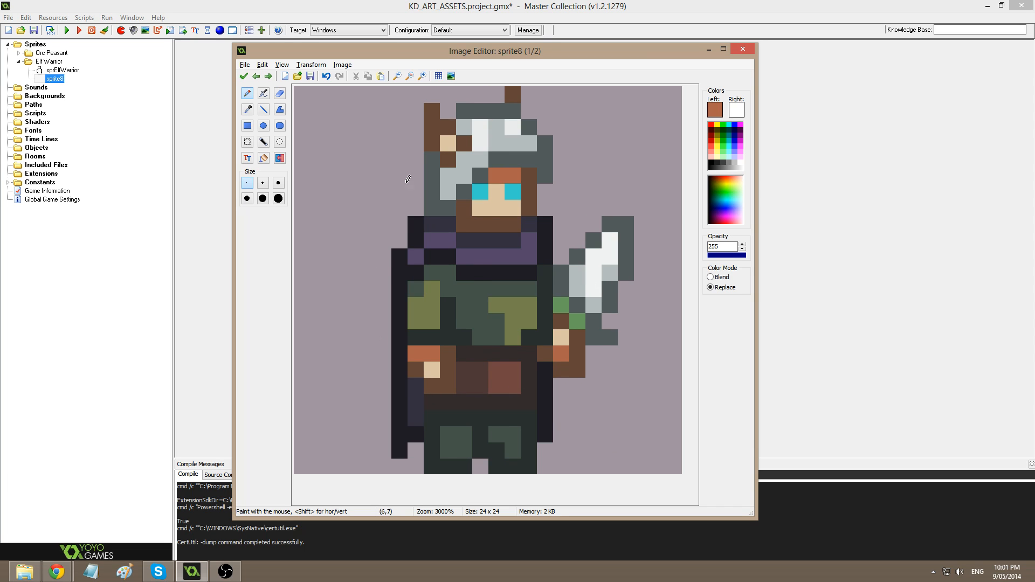
pyautogui.press('Right')
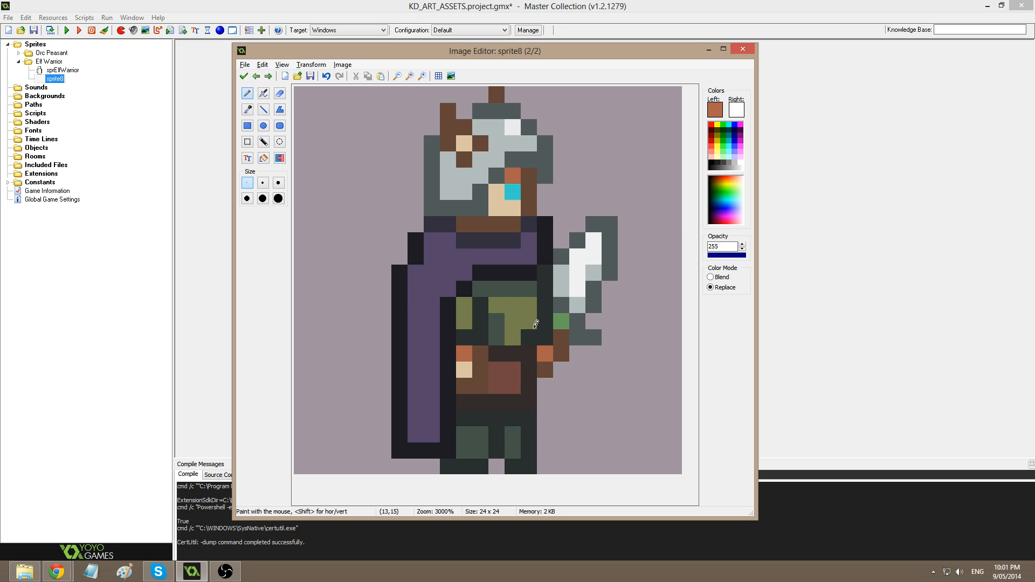
pyautogui.press('Left')
pyautogui.press('Right')
pyautogui.press('Left')
pyautogui.press('Right')
pyautogui.press('Left')
pyautogui.press('Right')
pyautogui.press('Left')
pyautogui.press('Right')
pyautogui.press('Left')
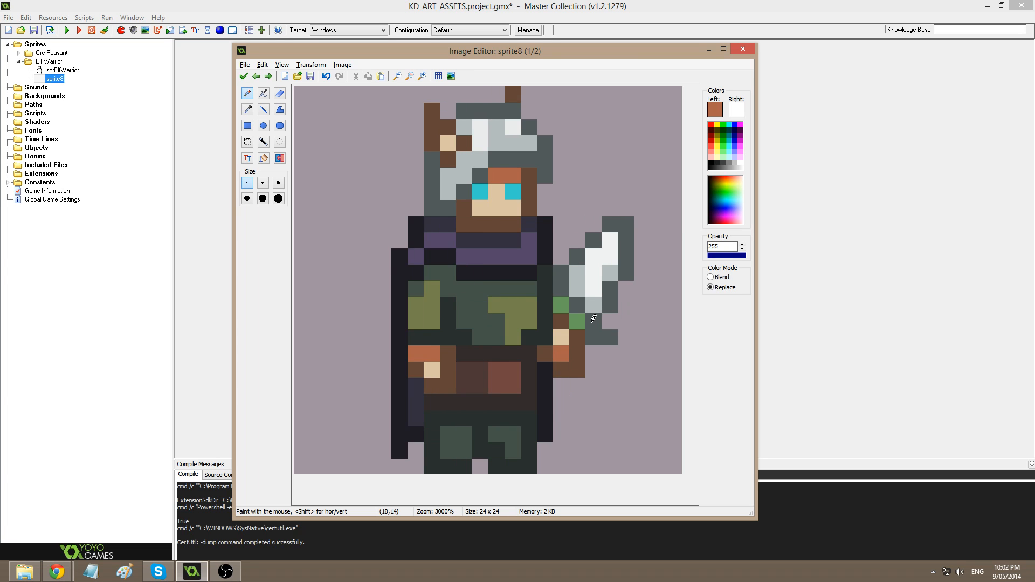
# - Recolour the inner column of the second frame's red-brown belt patch with the first frame's dark brown, and apply the image edits
pyautogui.press('Right')
pyautogui.press('Left')
pyautogui.keyDown('ctrl'); pyautogui.click(504, 374); pyautogui.keyUp('ctrl')
pyautogui.press('Right')
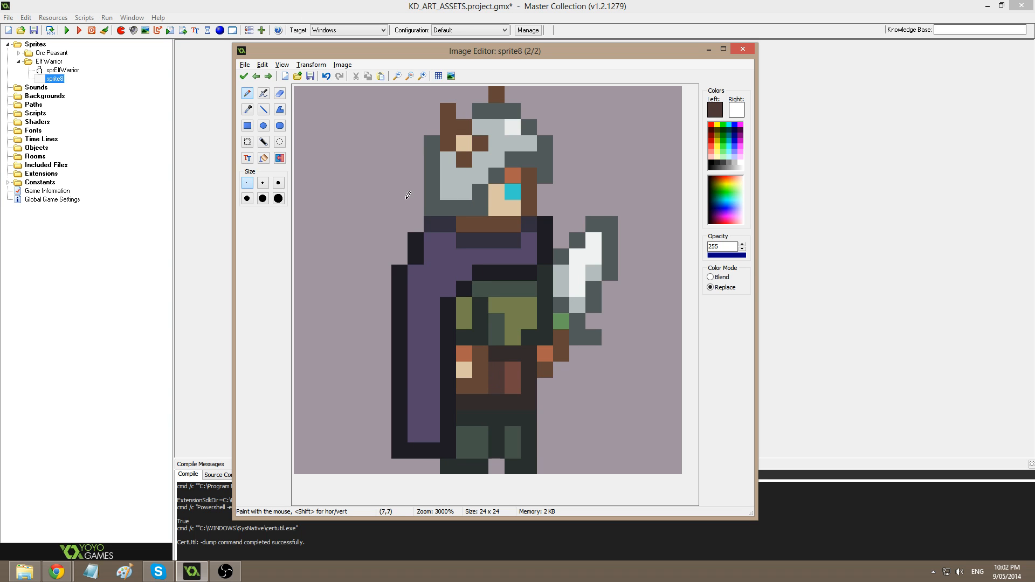
pyautogui.click(244, 76)
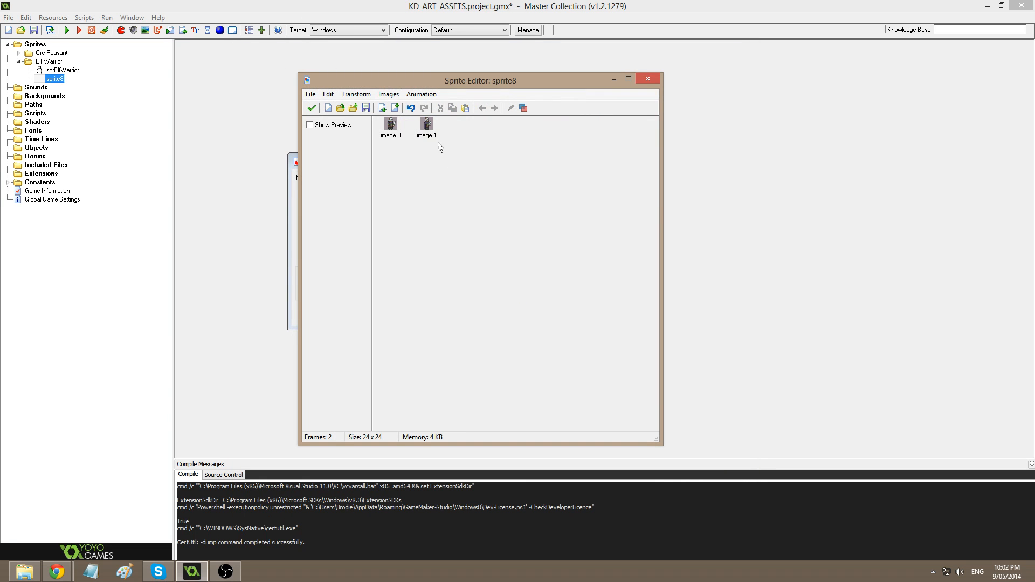
# - Reopen the second frame and examine the legs in the four-pose walk cycle reference in the browser
pyautogui.doubleClick(427, 131)
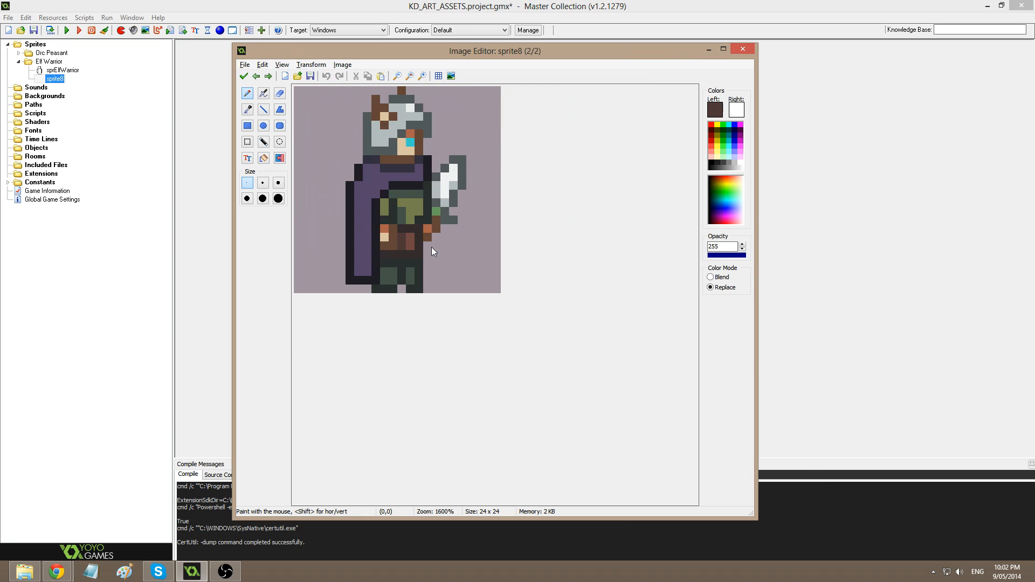
pyautogui.scroll(-1, 486, 248)
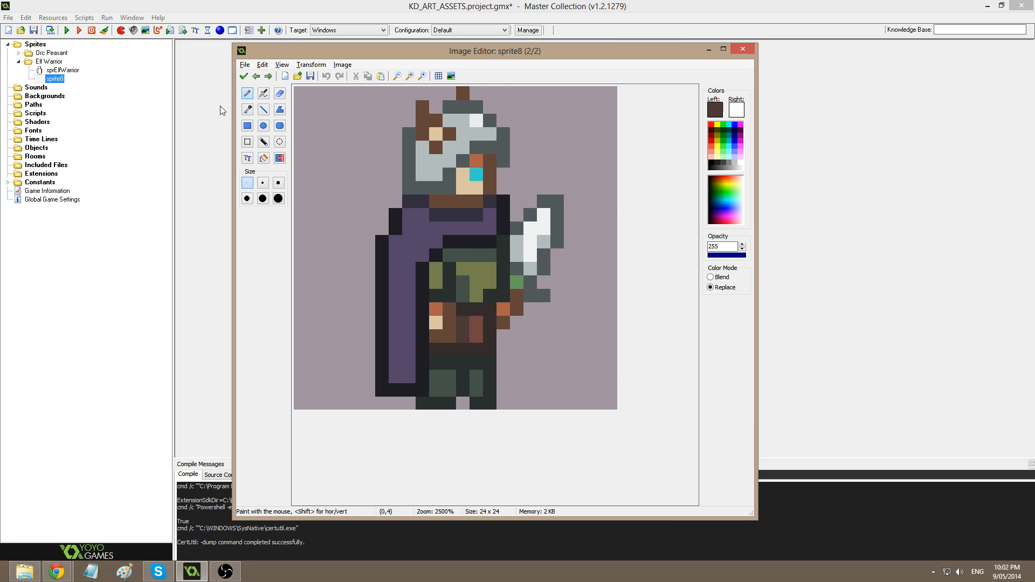
pyautogui.hotkey('alt', 'Tab')
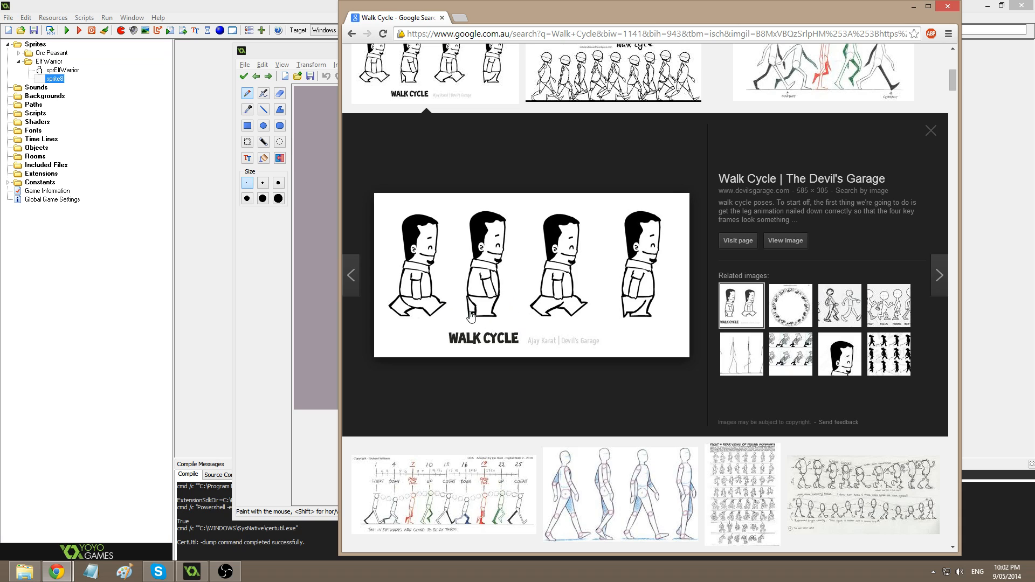
pyautogui.hotkey('alt', 'Tab')
pyautogui.scroll(1, 501, 431)
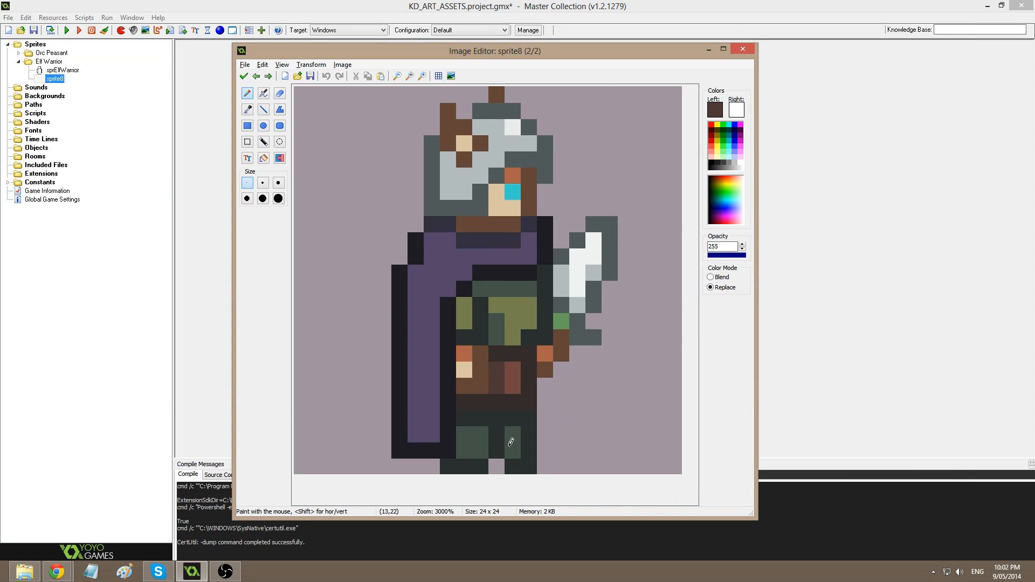
# - Move the front leg's green patch and boot one pixel back, and clear the rear leg beneath the belt
pyautogui.keyDown('ctrl'); pyautogui.click(502, 446); pyautogui.keyUp('ctrl')
pyautogui.keyDown('ctrl'); pyautogui.click(580, 448); pyautogui.keyUp('ctrl')
pyautogui.moveTo(513, 468); pyautogui.dragTo(517, 466)
pyautogui.click(528, 421)
pyautogui.press('s')
pyautogui.moveTo(464, 423)
pyautogui.mouseDown()
pyautogui.moveTo(492, 479)
pyautogui.moveTo(525, 457)
pyautogui.moveTo(484, 460)
pyautogui.moveTo(487, 421)
pyautogui.mouseUp()
pyautogui.press('d')
pyautogui.keyDown('ctrl'); pyautogui.click(495, 465); pyautogui.keyUp('ctrl')
pyautogui.hotkey('ctrl', 'z')
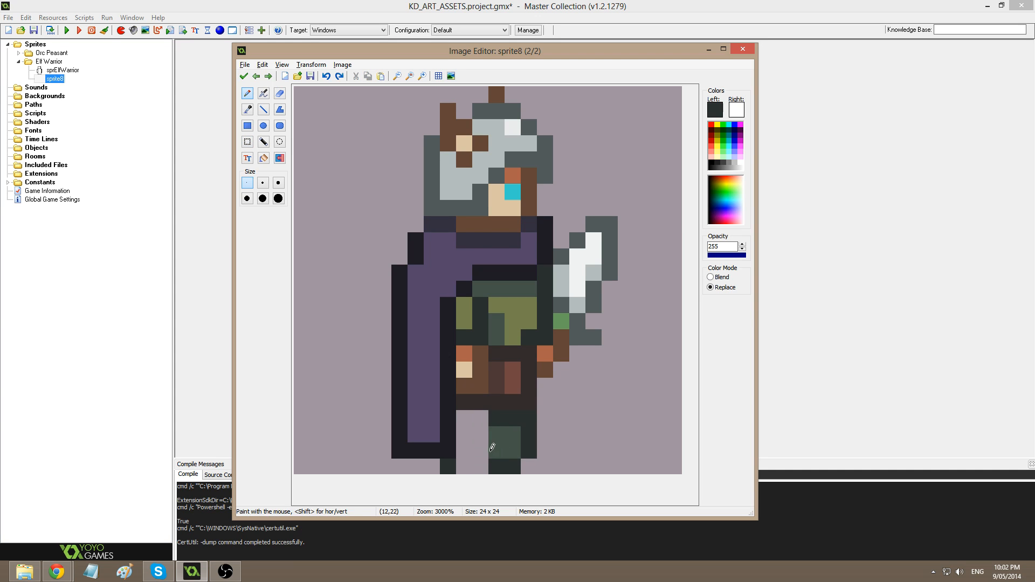
# - Fill the gap behind the front leg with dark green and narrow the feet to one three-pixel boot
pyautogui.press('l')
pyautogui.moveTo(481, 469)
pyautogui.mouseDown()
pyautogui.moveTo(480, 418)
pyautogui.moveTo(483, 469)
pyautogui.moveTo(464, 416)
pyautogui.mouseUp()
pyautogui.hotkey('ctrl', 'z')
pyautogui.click(468, 451)
pyautogui.keyDown('ctrl'); pyautogui.click(459, 467); pyautogui.keyUp('ctrl')
pyautogui.click(449, 467)
pyautogui.keyDown('ctrl'); pyautogui.click(486, 444); pyautogui.keyUp('ctrl')
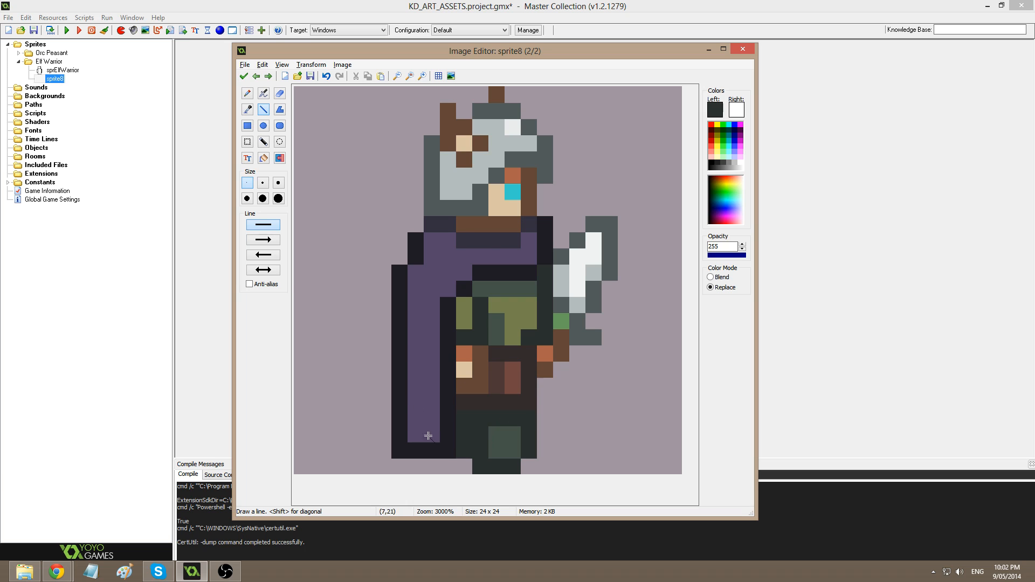
# - Apply the leg edits, paste a copy of the side-view pose as the third frame and open it beside the reference
pyautogui.click(249, 77)
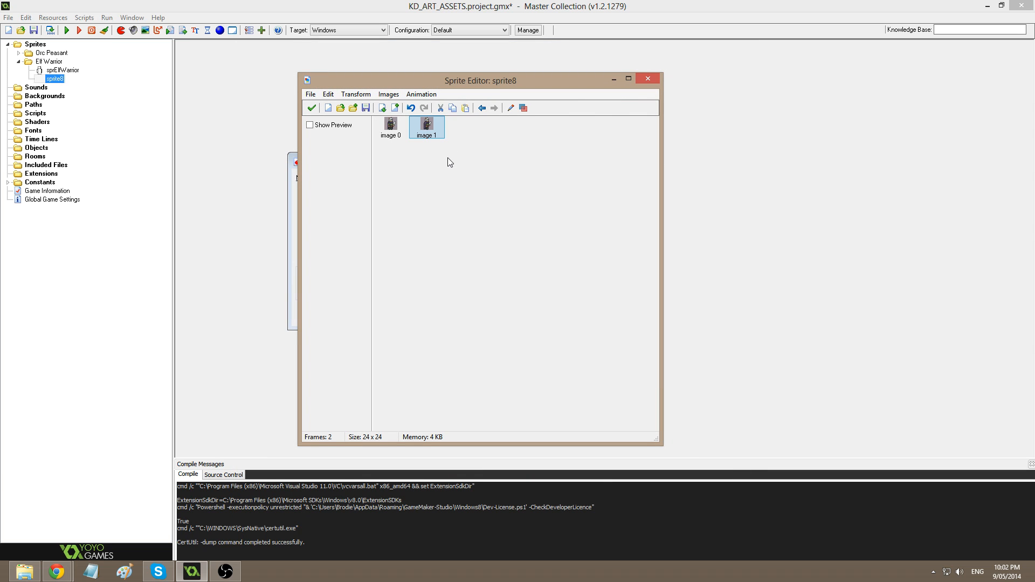
pyautogui.hotkey('ctrl', 'v')
pyautogui.doubleClick(477, 138)
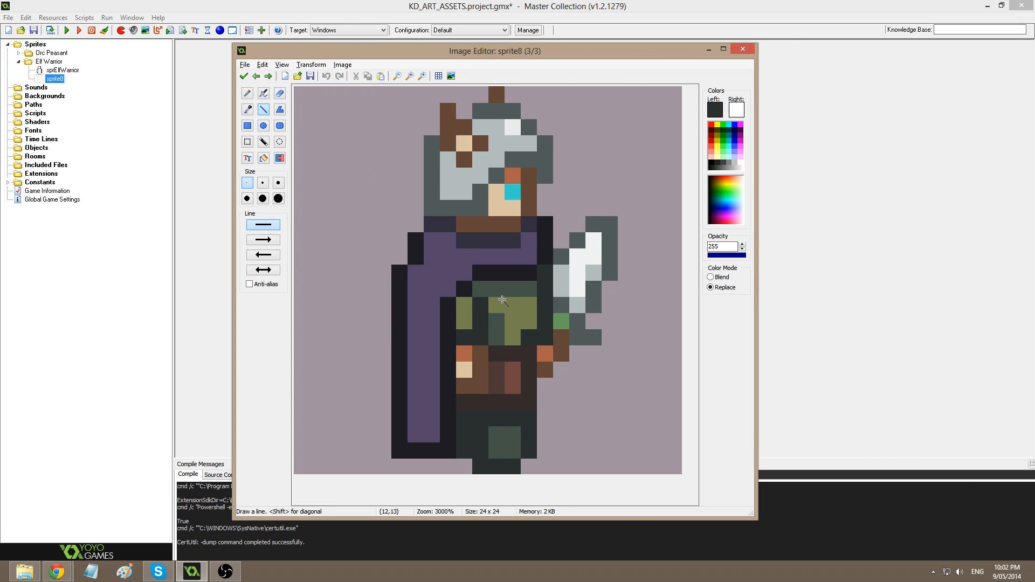
pyautogui.hotkey('alt', 'Tab')
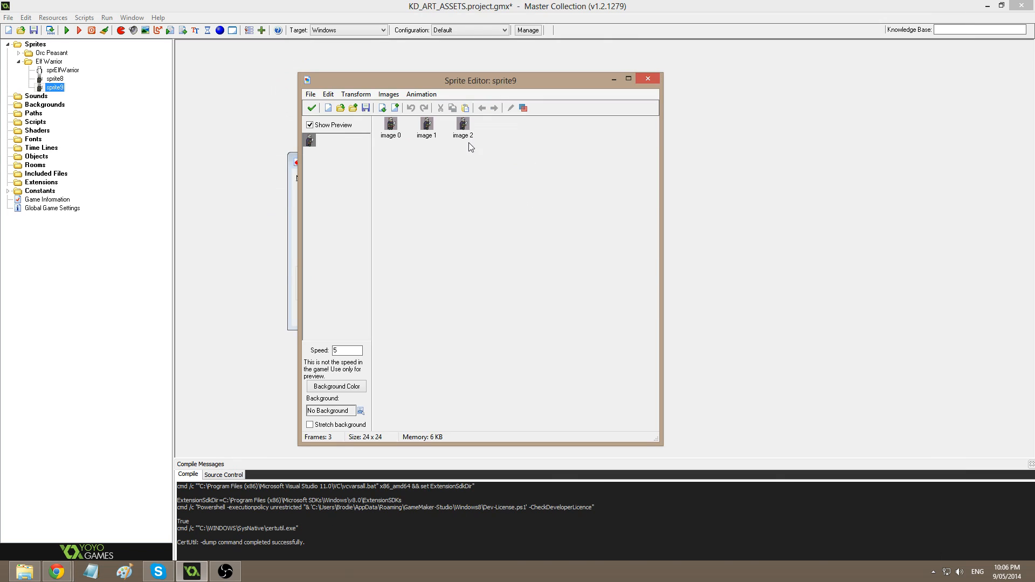
# - Open sprite9's third frame and bring up the Newgrounds walk cycle chart in the image search results
pyautogui.click(465, 127)
pyautogui.doubleClick(465, 130)
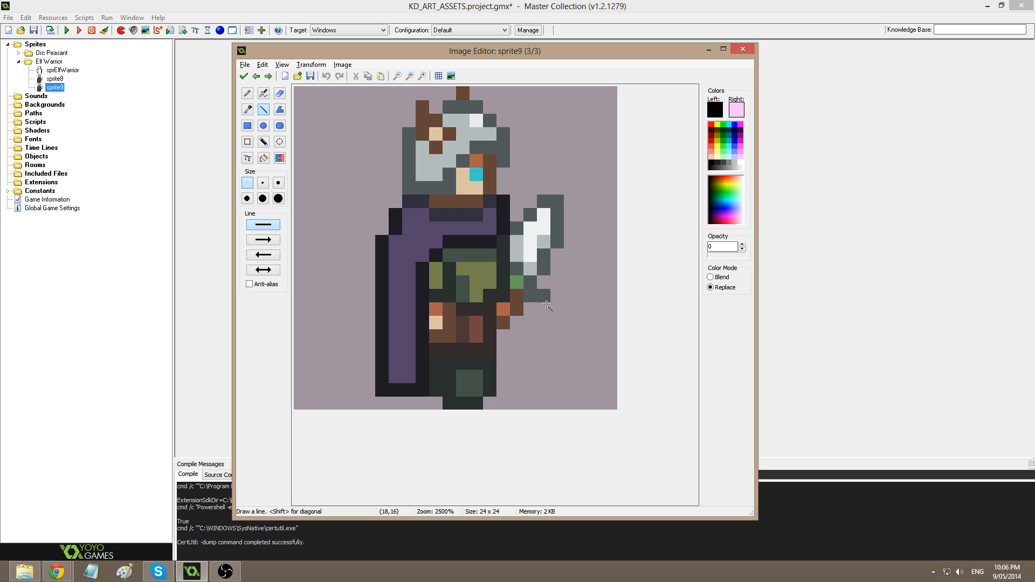
pyautogui.hotkey('alt', 'Tab')
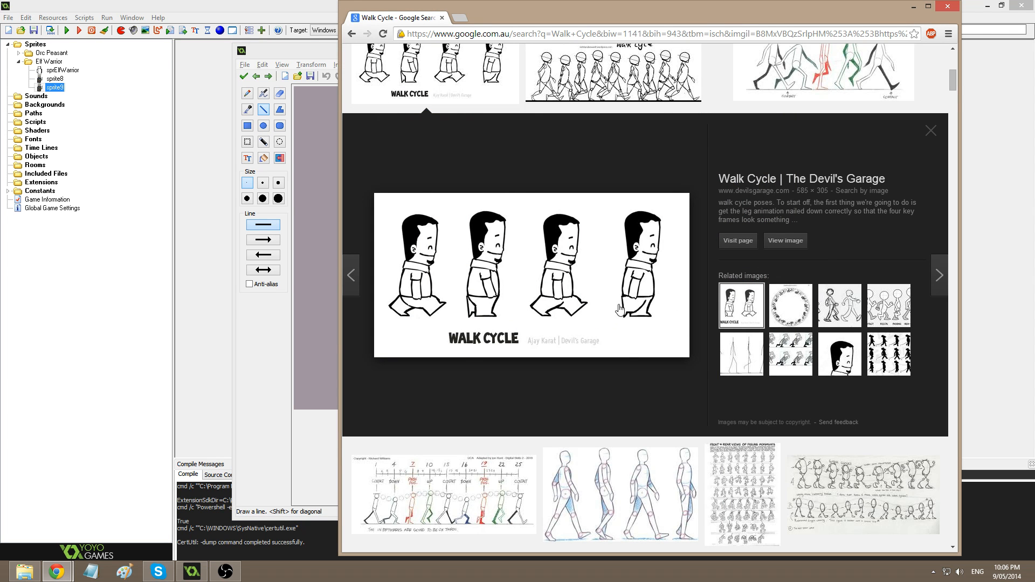
pyautogui.scroll(5, 703, 333)
pyautogui.click(840, 114)
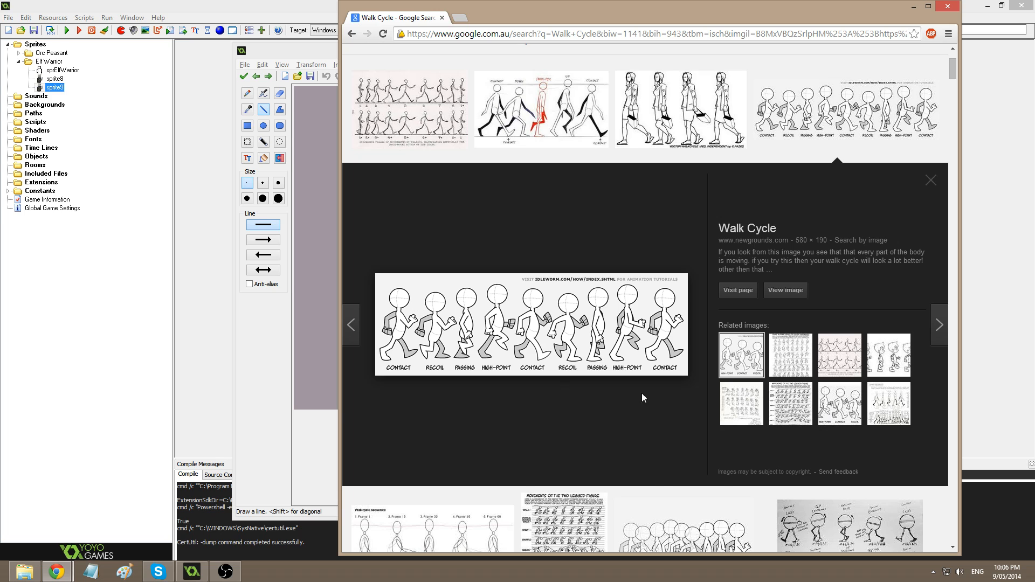
# - Return to the four-pose Devil's Garage walk cycle image in the search results
pyautogui.scroll(-7, 642, 393)
pyautogui.moveTo(501, 293); pyautogui.dragTo(550, 315)
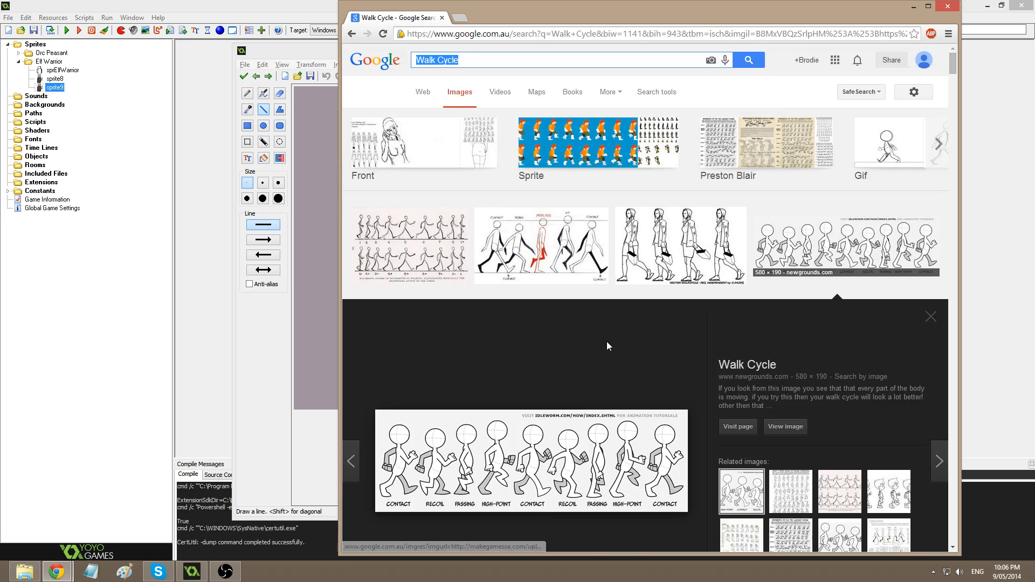
pyautogui.scroll(-4, 610, 356)
pyautogui.scroll(-4, 582, 307)
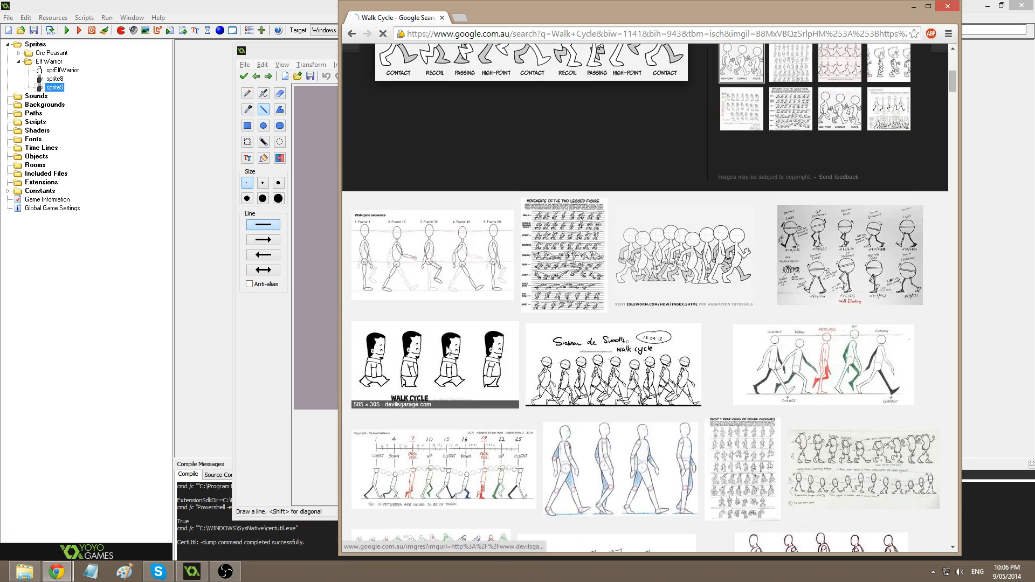
pyautogui.click(461, 361)
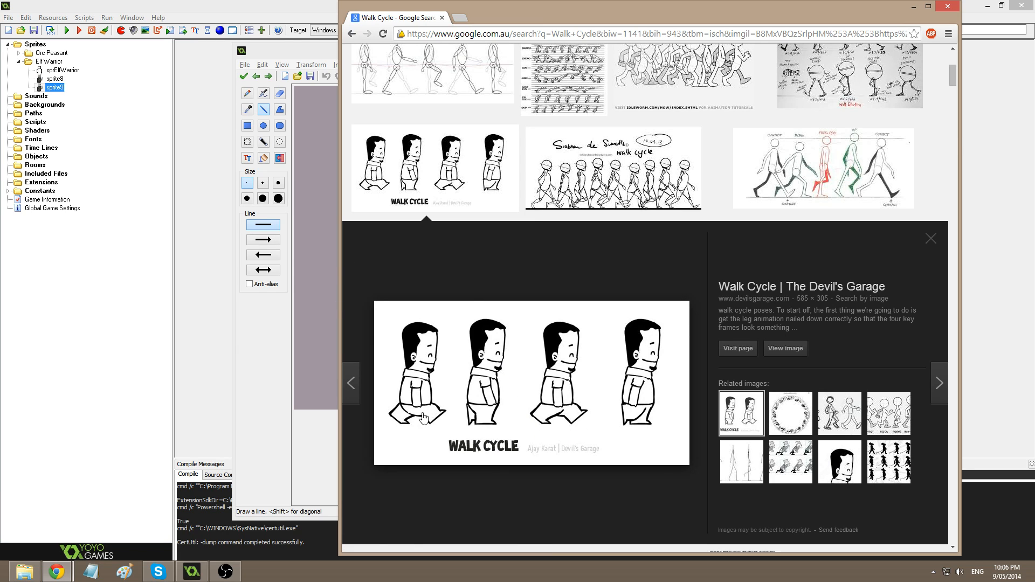
# - Close sprite9's third frame and paste the copied side-view pose as a fourth frame
pyautogui.click(293, 386)
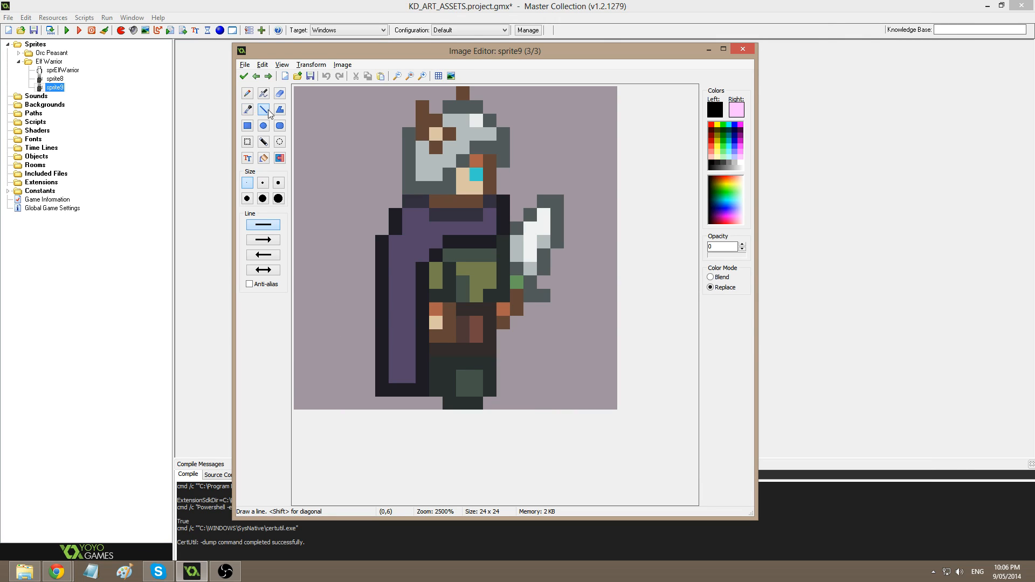
pyautogui.click(244, 76)
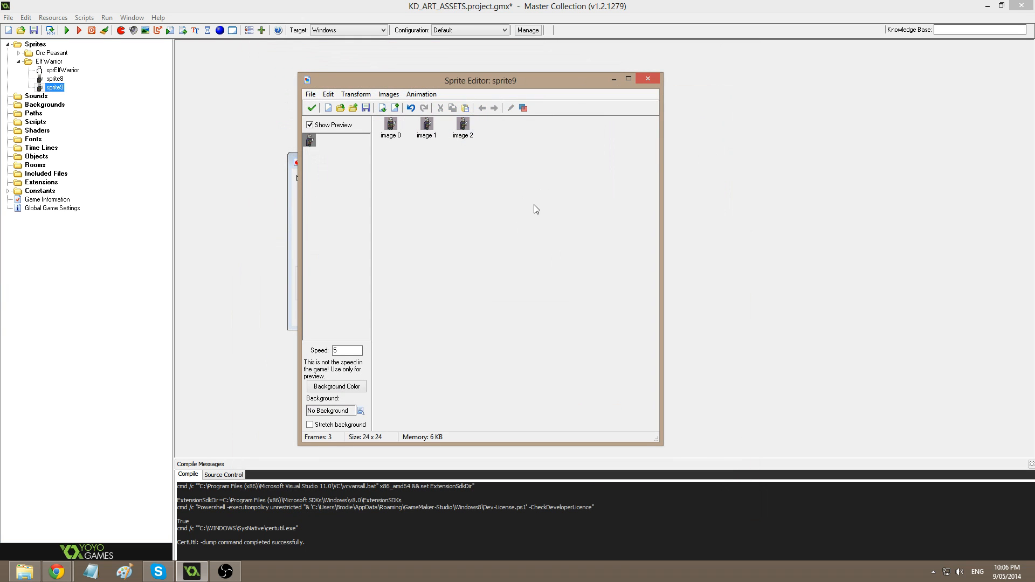
pyautogui.hotkey('ctrl', 'v')
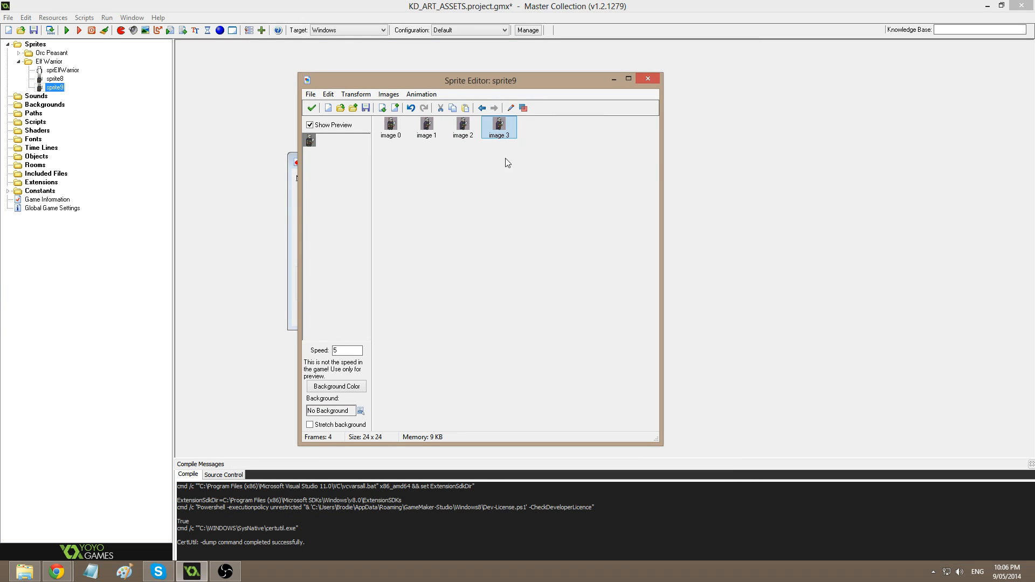
# - Examine the last pose of the walk cycle reference and open sprite9's fourth frame for editing
pyautogui.press('alt')
pyautogui.hotkey('alt', 'Tab')
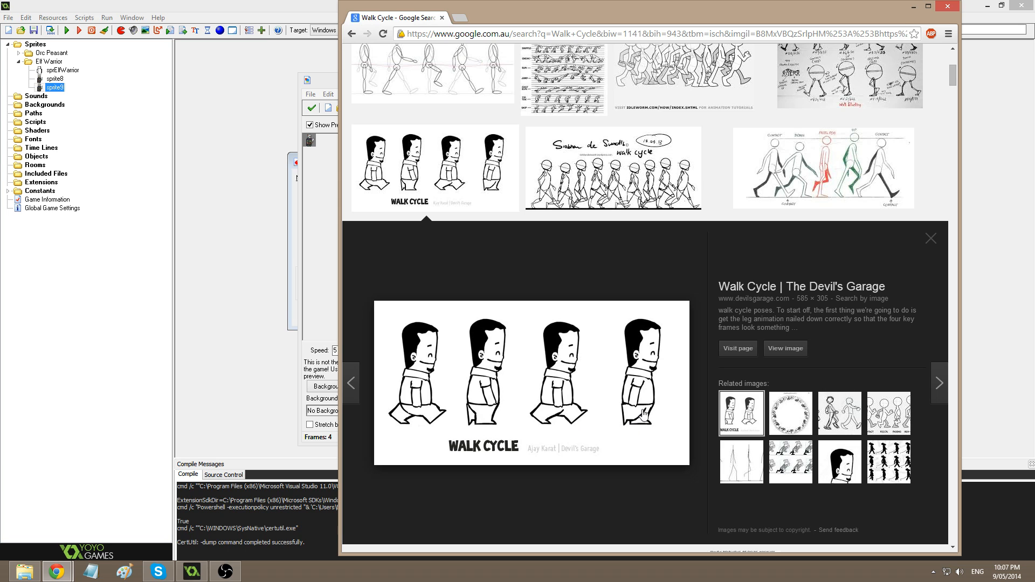
pyautogui.hotkey('alt', 'Tab')
pyautogui.doubleClick(503, 137)
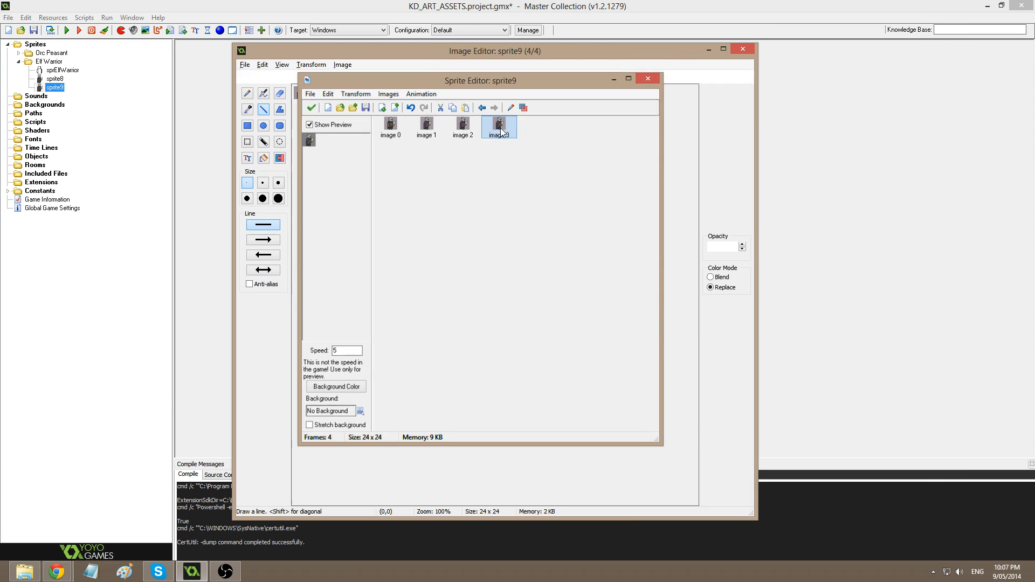
# - Extend the fourth frame's green leg patch one pixel back and darken its two lower rear pixels
pyautogui.scroll(2, 486, 356)
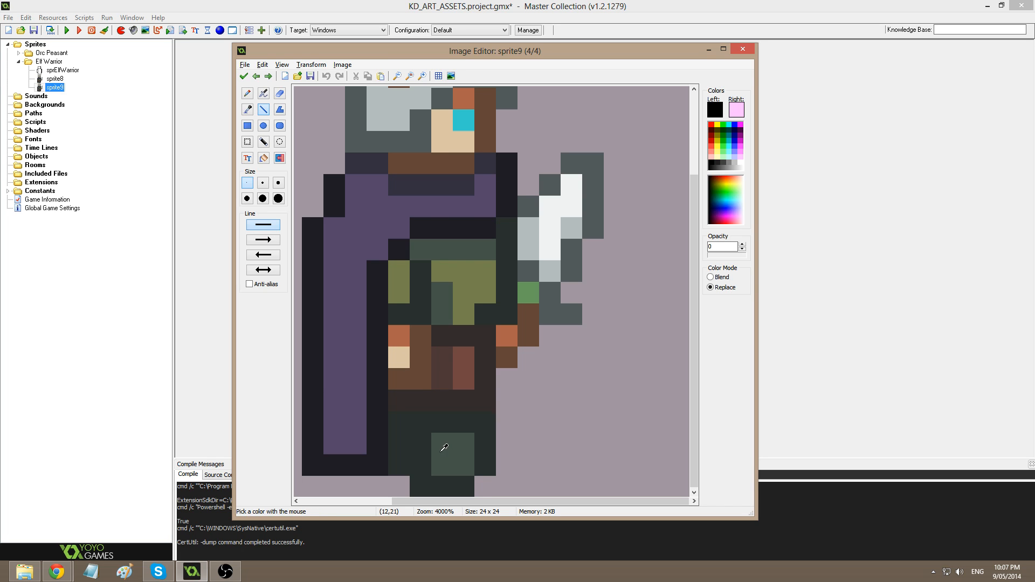
pyautogui.keyDown('ctrl'); pyautogui.click(442, 448); pyautogui.keyUp('ctrl')
pyautogui.moveTo(420, 442); pyautogui.dragTo(413, 470)
pyautogui.keyDown('ctrl'); pyautogui.click(394, 425); pyautogui.keyUp('ctrl')
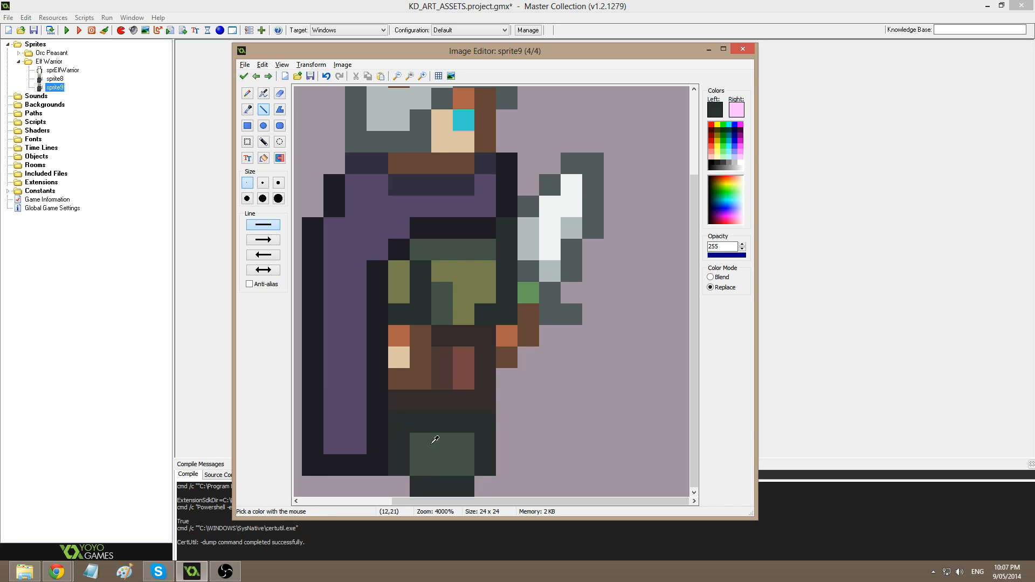
pyautogui.keyDown('ctrl'); pyautogui.click(433, 444); pyautogui.keyUp('ctrl')
pyautogui.keyDown('ctrl'); pyautogui.click(403, 456); pyautogui.keyUp('ctrl')
pyautogui.click(424, 467)
pyautogui.click(438, 462)
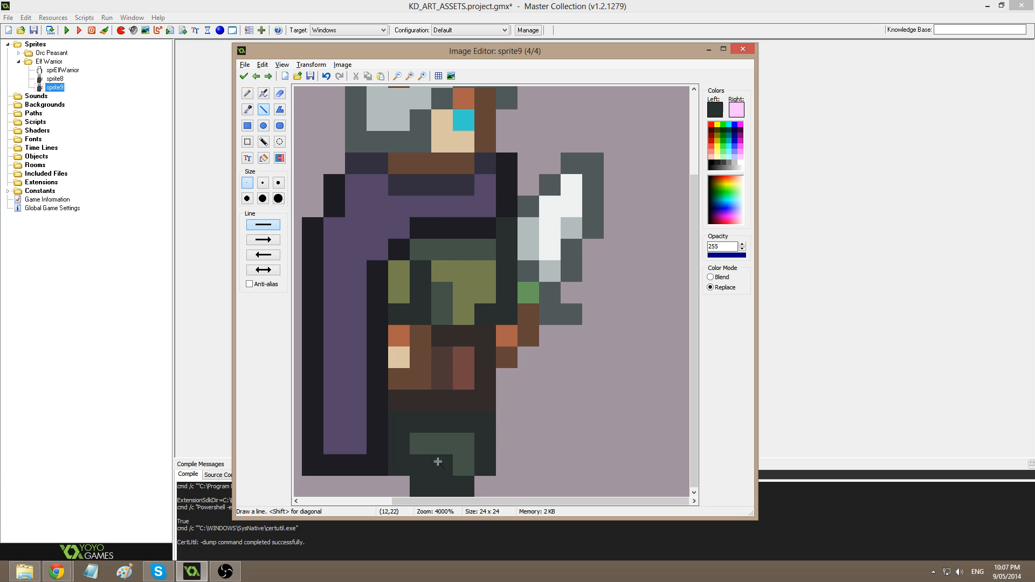
# - Clear the leg's front column to the background colour and shift its dark green outline one pixel back around the green patch
pyautogui.click(460, 443)
pyautogui.keyDown('ctrl'); pyautogui.click(502, 447); pyautogui.keyUp('ctrl')
pyautogui.moveTo(489, 443); pyautogui.dragTo(482, 465)
pyautogui.moveTo(469, 467)
pyautogui.mouseDown()
pyautogui.moveTo(468, 489)
pyautogui.moveTo(418, 491)
pyautogui.moveTo(425, 462)
pyautogui.mouseUp()
pyautogui.click(444, 487)
pyautogui.click(419, 487)
pyautogui.keyDown('ctrl'); pyautogui.click(436, 473); pyautogui.keyUp('ctrl')
pyautogui.click(466, 469)
pyautogui.keyDown('ctrl'); pyautogui.click(440, 442); pyautogui.keyUp('ctrl')
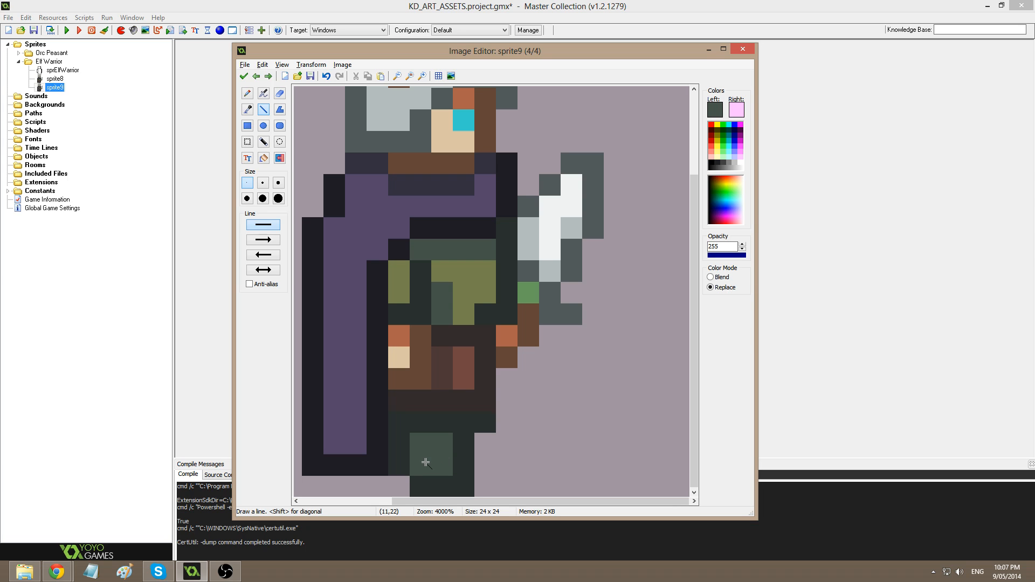
# - Rework the green leg patch into a three-pixel corner shape and apply the fourth frame's edits
pyautogui.hotkey('ctrl', 'z')
pyautogui.click(424, 457)
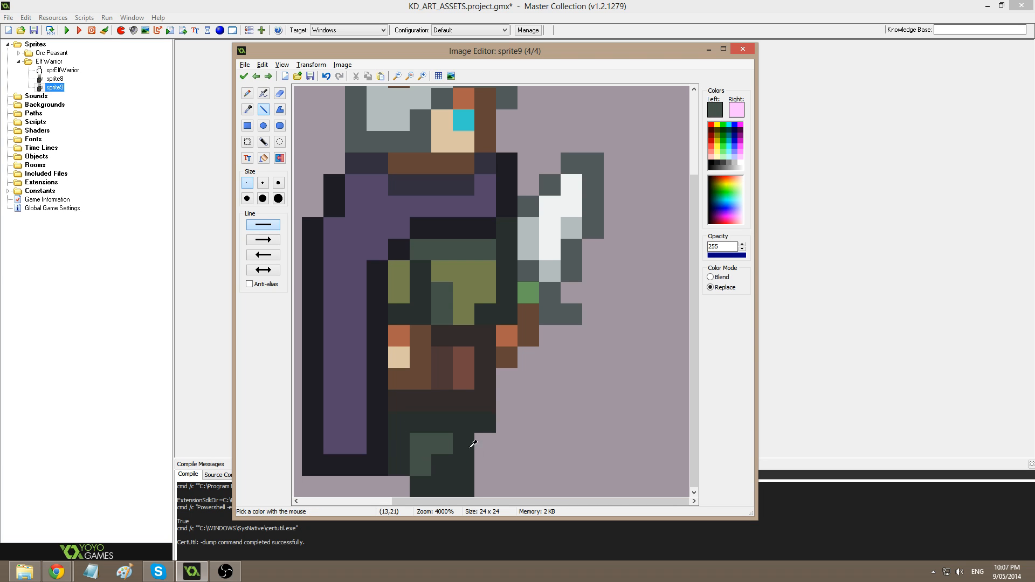
pyautogui.hotkey('ctrl', 'z')
pyautogui.keyDown('ctrl'); pyautogui.click(422, 447); pyautogui.keyUp('ctrl')
pyautogui.click(416, 464)
pyautogui.moveTo(576, 517); pyautogui.dragTo(575, 528)
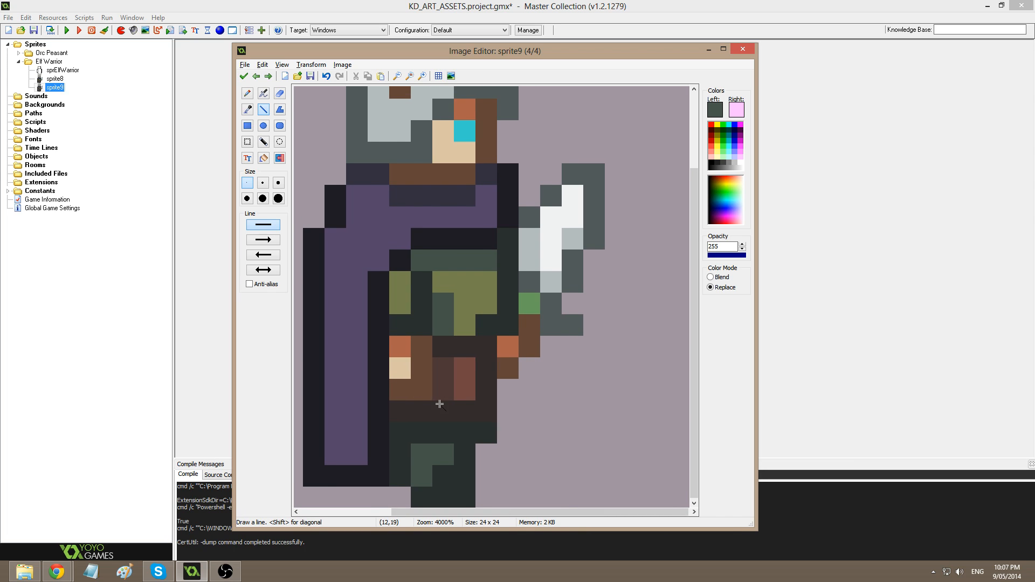
pyautogui.scroll(-2, 440, 388)
pyautogui.click(243, 76)
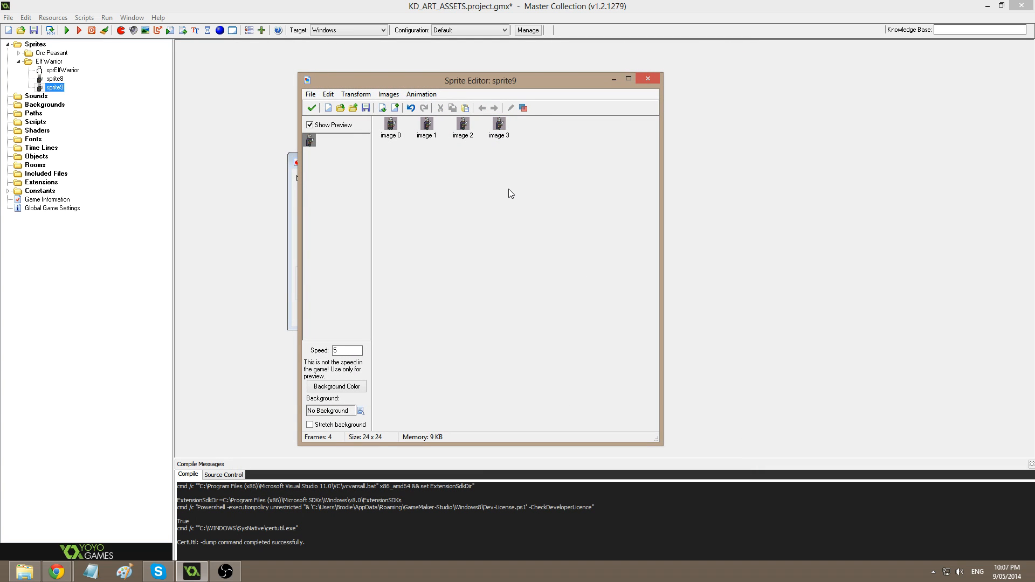
# - Open sprite9's third frame in the image editor
pyautogui.click(501, 136)
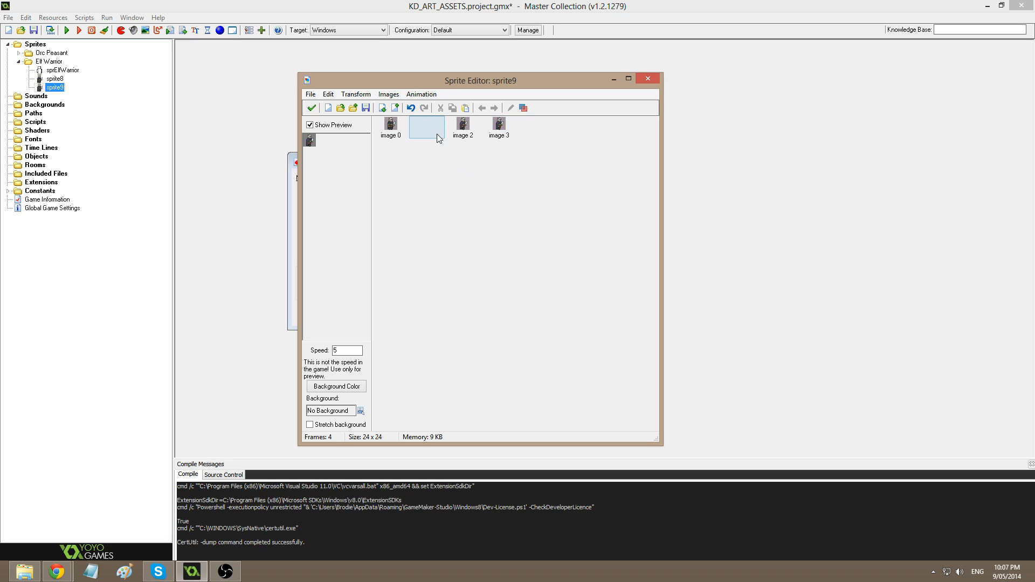
pyautogui.click(468, 135)
pyautogui.doubleClick(468, 135)
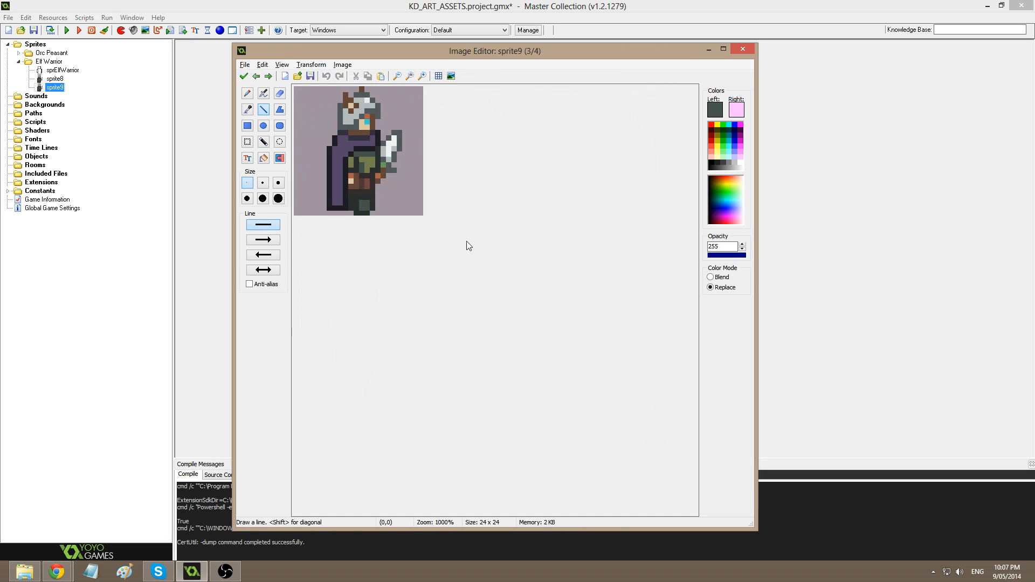
# - Compare the third frame with the neighbouring frames and reopen the third frame for editing
pyautogui.press('Right')
pyautogui.press('Right')
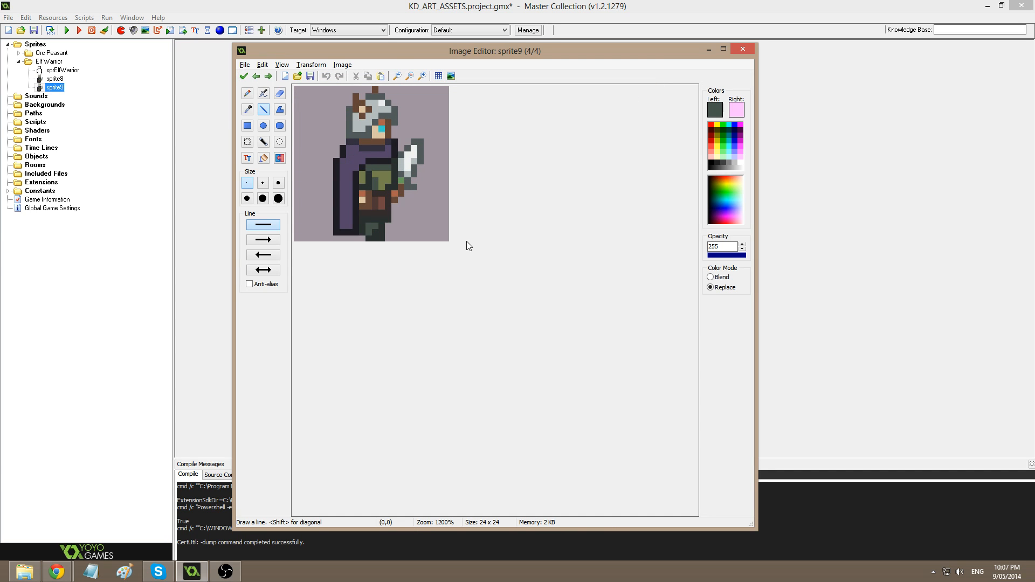
pyautogui.press('Left')
pyautogui.click(244, 77)
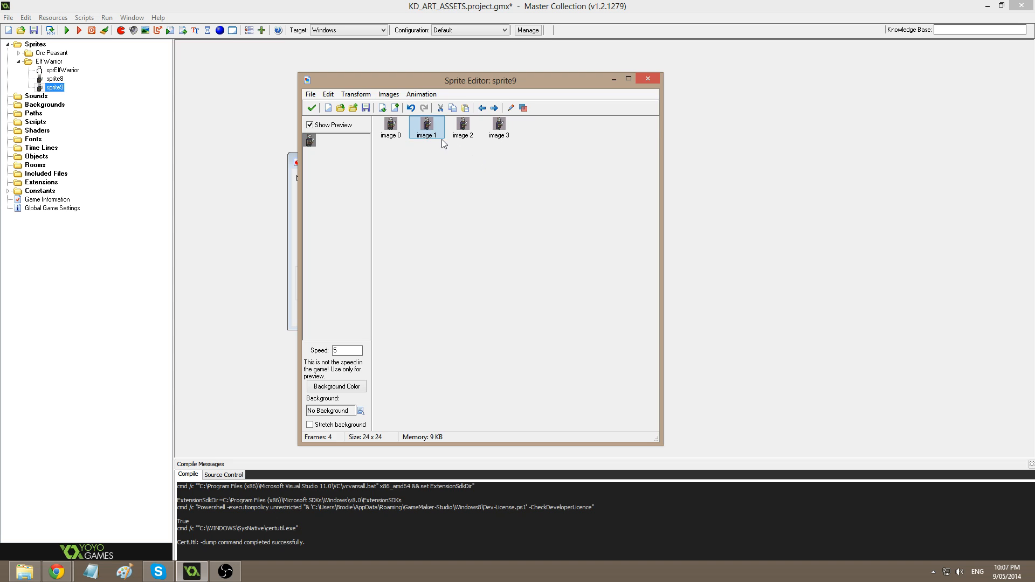
pyautogui.doubleClick(429, 129)
pyautogui.press('Right')
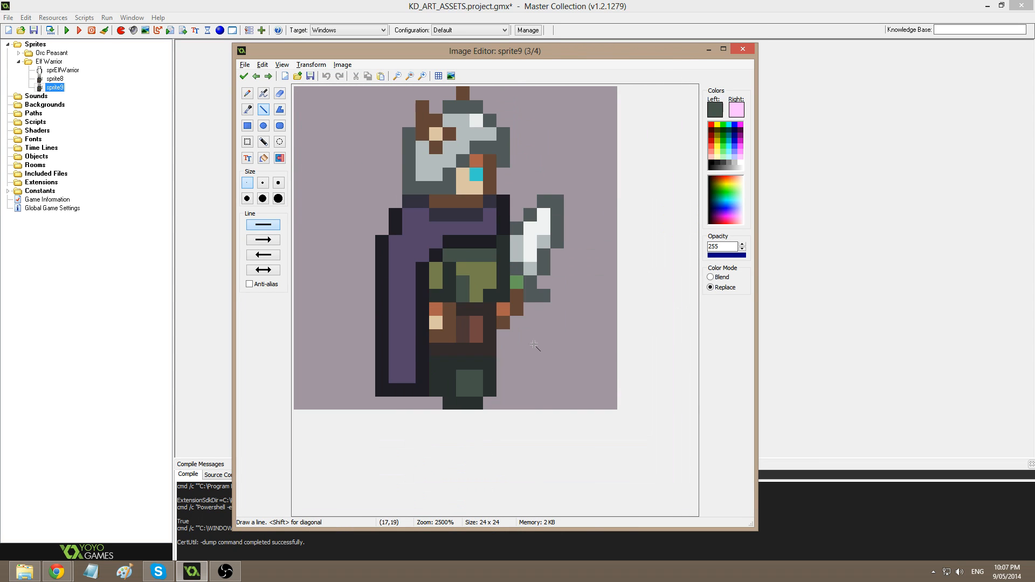
# - Check the walk cycle reference in the browser, and reposition and enlarge the image editor window
pyautogui.hotkey('alt', 'Tab')
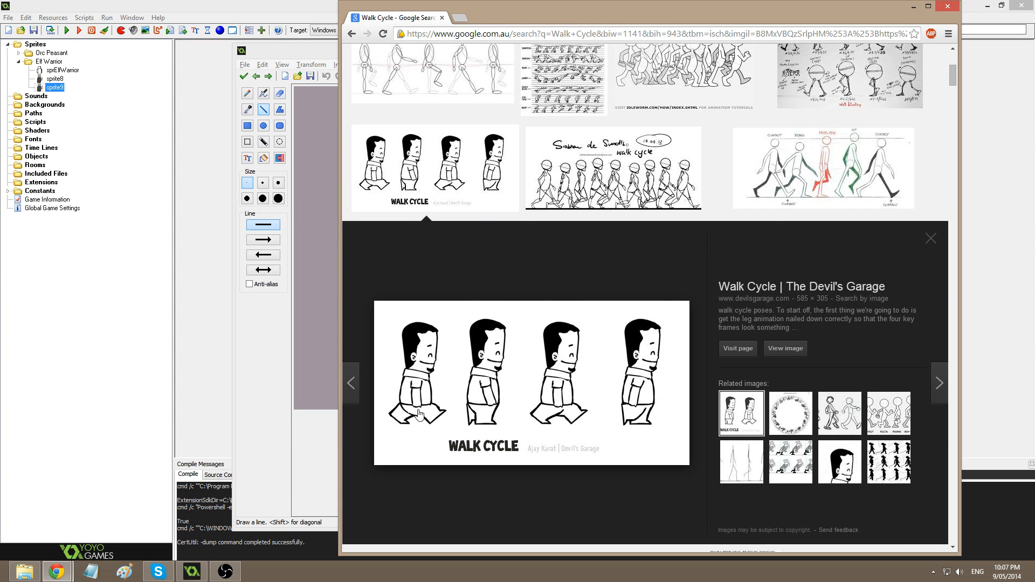
pyautogui.hotkey('alt', 'Tab')
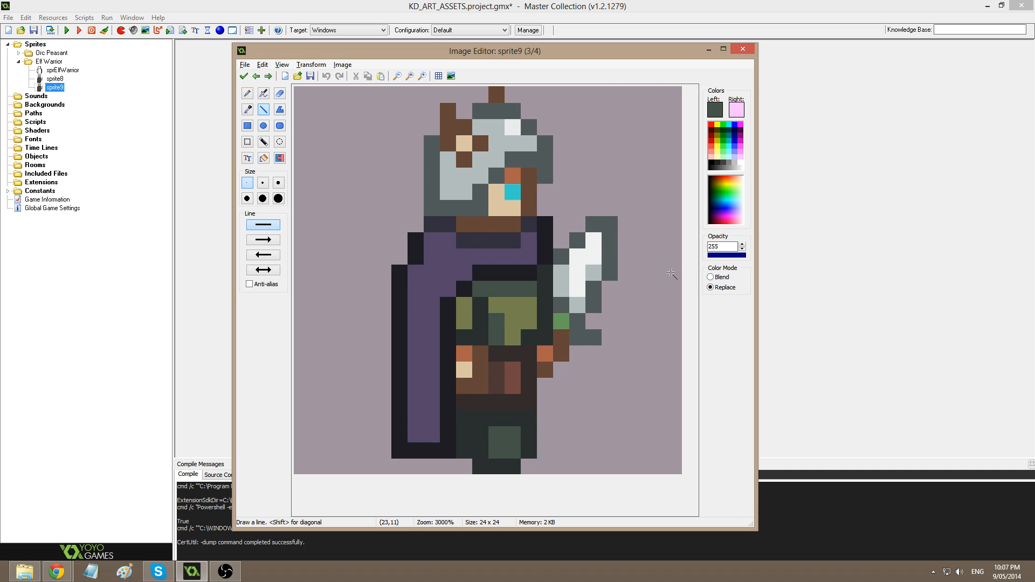
pyautogui.moveTo(499, 57); pyautogui.dragTo(472, 27)
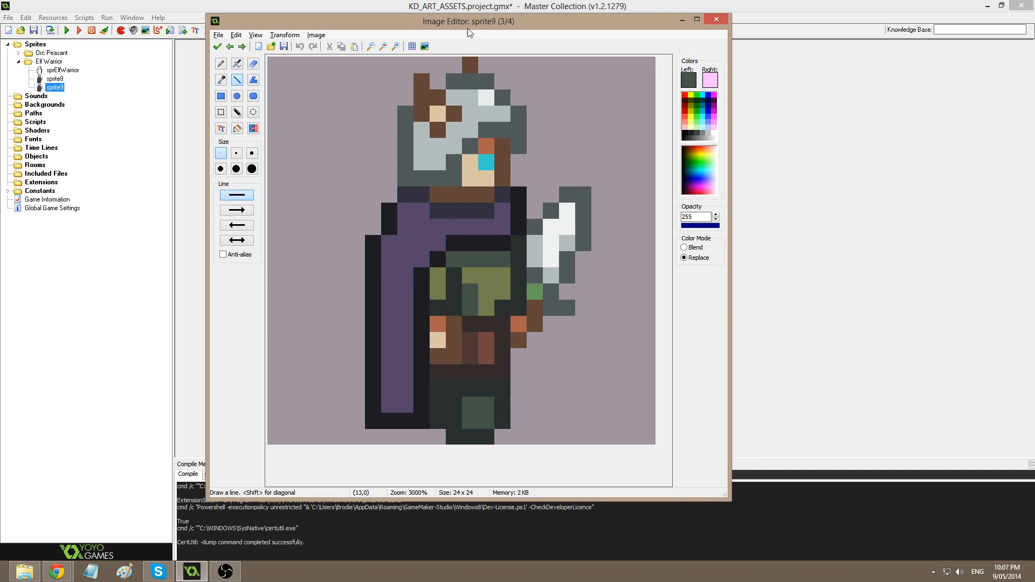
pyautogui.moveTo(724, 494); pyautogui.dragTo(804, 534)
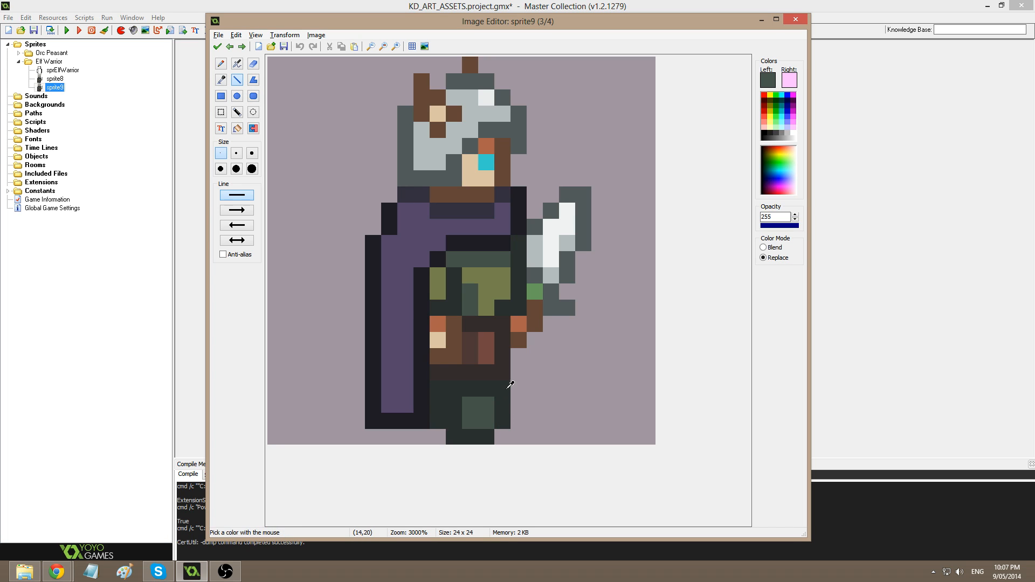
pyautogui.keyDown('ctrl'); pyautogui.click(509, 385); pyautogui.keyUp('ctrl')
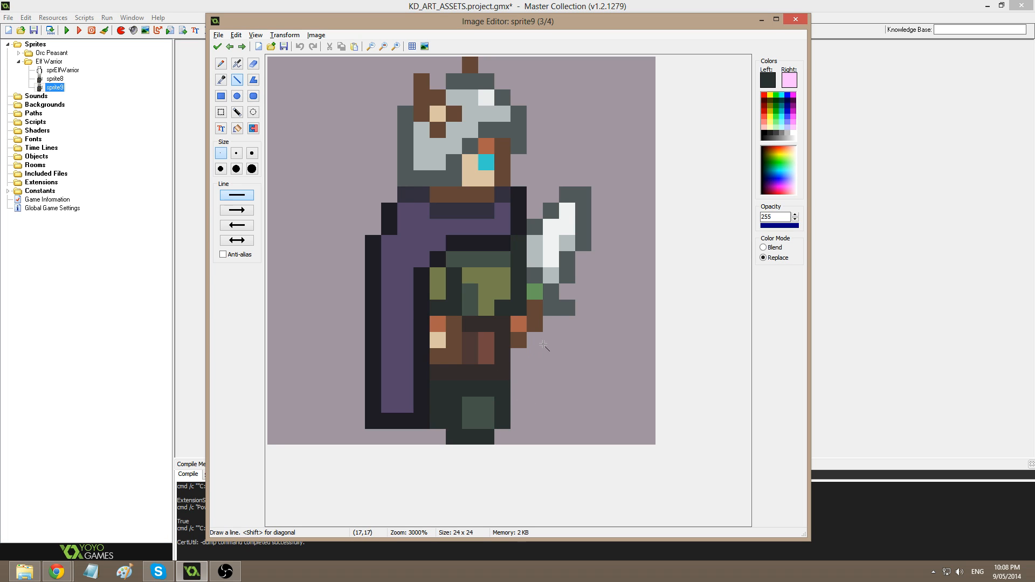
pyautogui.moveTo(501, 387); pyautogui.dragTo(547, 408)
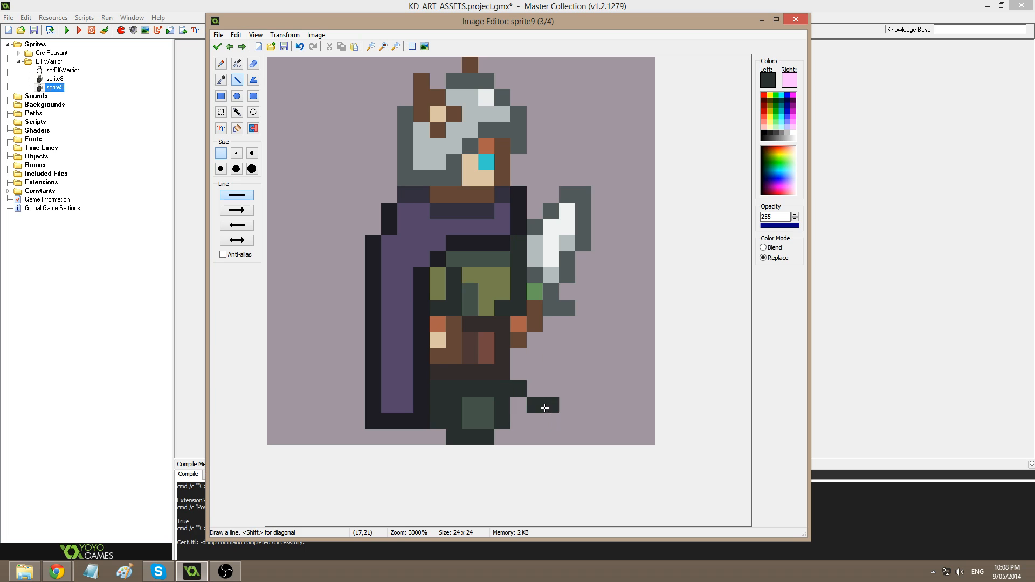
pyautogui.hotkey('ctrl', 'z')
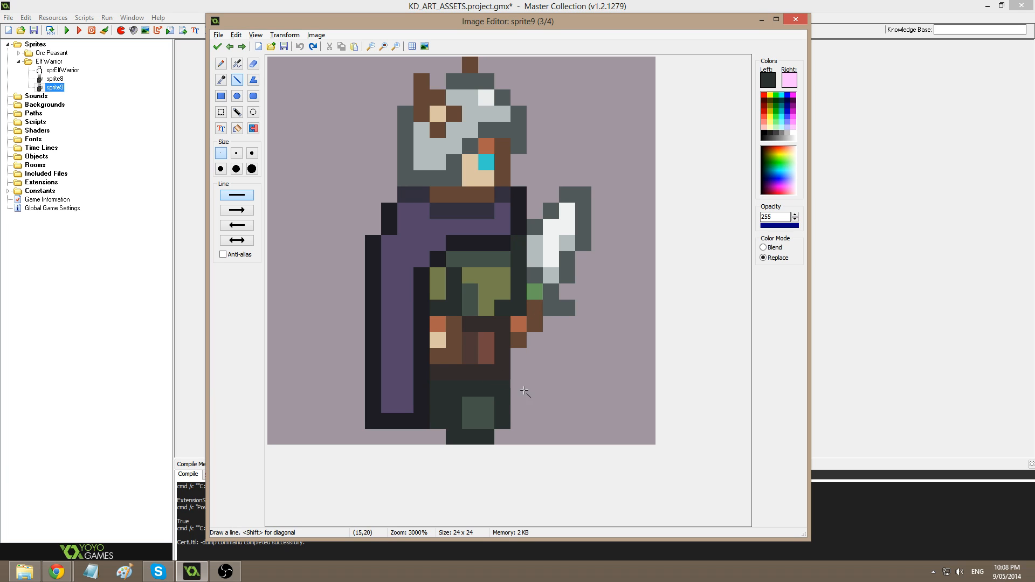
pyautogui.moveTo(502, 384); pyautogui.dragTo(533, 404, button='right')
pyautogui.hotkey('ctrl', 'z')
# - Outline the third frame's forward-stepping leg in pink, from the hip to a foot on the bottom row
pyautogui.moveTo(505, 388); pyautogui.dragTo(535, 413, button='right')
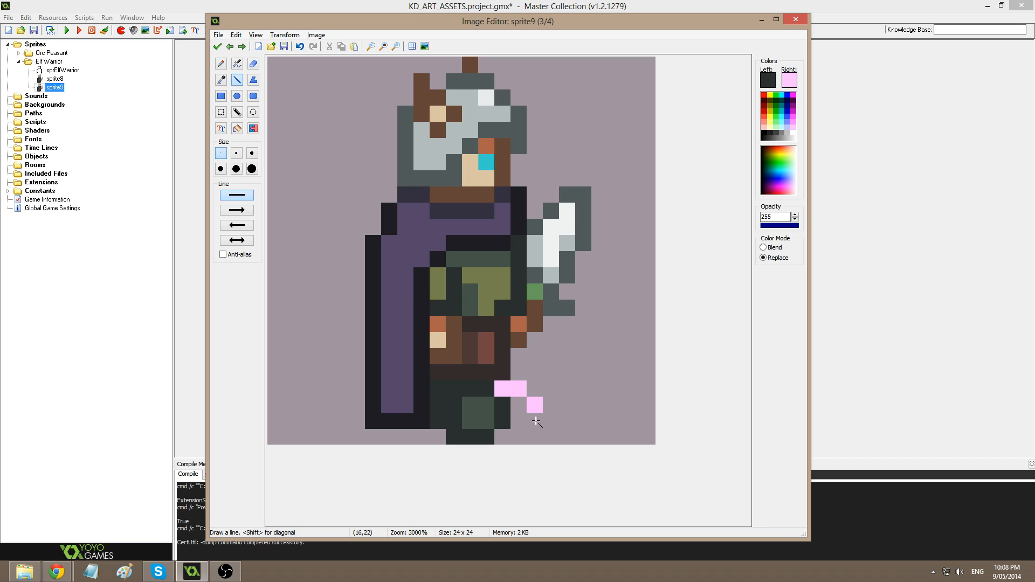
pyautogui.click(537, 422)
pyautogui.moveTo(519, 434)
pyautogui.mouseDown(button='right')
pyautogui.moveTo(496, 431)
pyautogui.moveTo(453, 396)
pyautogui.mouseUp(button='right')
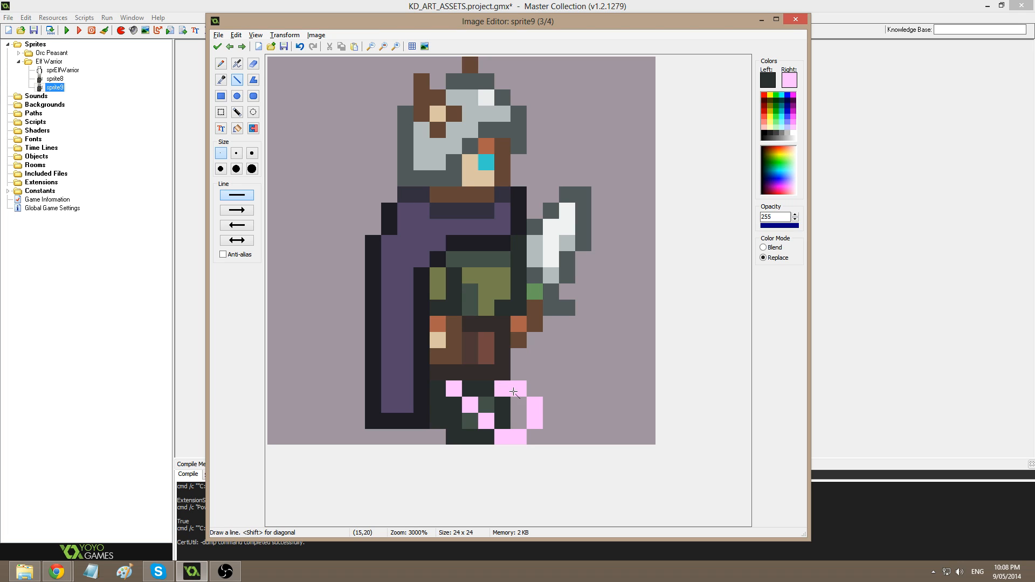
# - Fill the outlined forward leg with green and a dark green upper edge, and clear the old leg pixels behind it to the background
pyautogui.keyDown('ctrl'); pyautogui.click(483, 401); pyautogui.keyUp('ctrl')
pyautogui.click(497, 392)
pyautogui.moveTo(516, 407)
pyautogui.mouseDown()
pyautogui.moveTo(523, 417)
pyautogui.moveTo(501, 409)
pyautogui.moveTo(502, 419)
pyautogui.moveTo(452, 425)
pyautogui.moveTo(452, 435)
pyautogui.moveTo(488, 436)
pyautogui.mouseUp()
pyautogui.keyDown('ctrl'); pyautogui.click(488, 389); pyautogui.keyUp('ctrl')
pyautogui.click(497, 390)
pyautogui.click(437, 439)
pyautogui.keyDown('ctrl'); pyautogui.click(426, 437); pyautogui.keyUp('ctrl')
pyautogui.click(438, 438)
# - Recolour the forward leg's pink outline with the dark green sampled from the thigh
pyautogui.keyDown('ctrl'); pyautogui.click(492, 386); pyautogui.keyUp('ctrl')
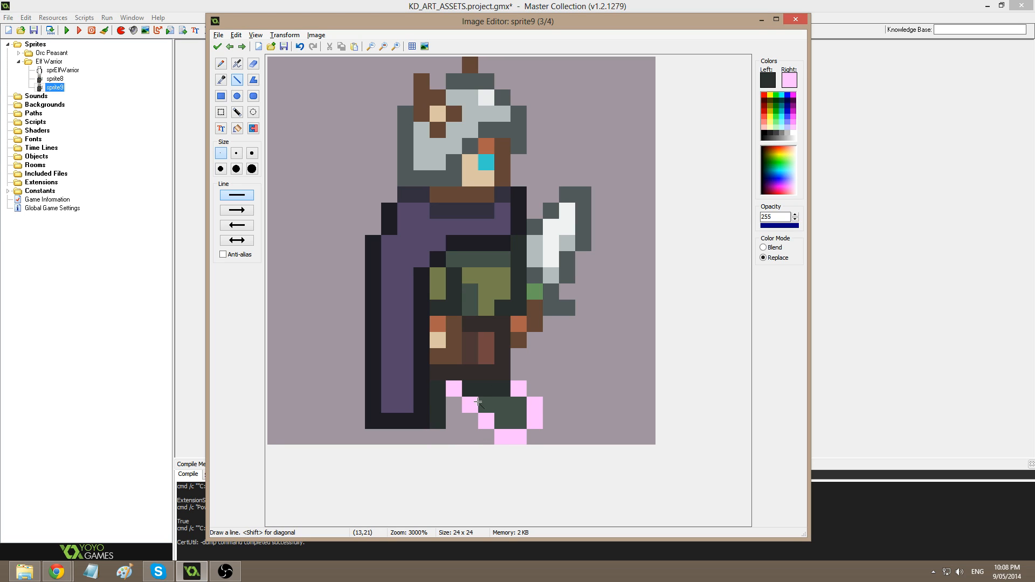
pyautogui.press('c')
pyautogui.click(468, 401)
pyautogui.click(238, 81)
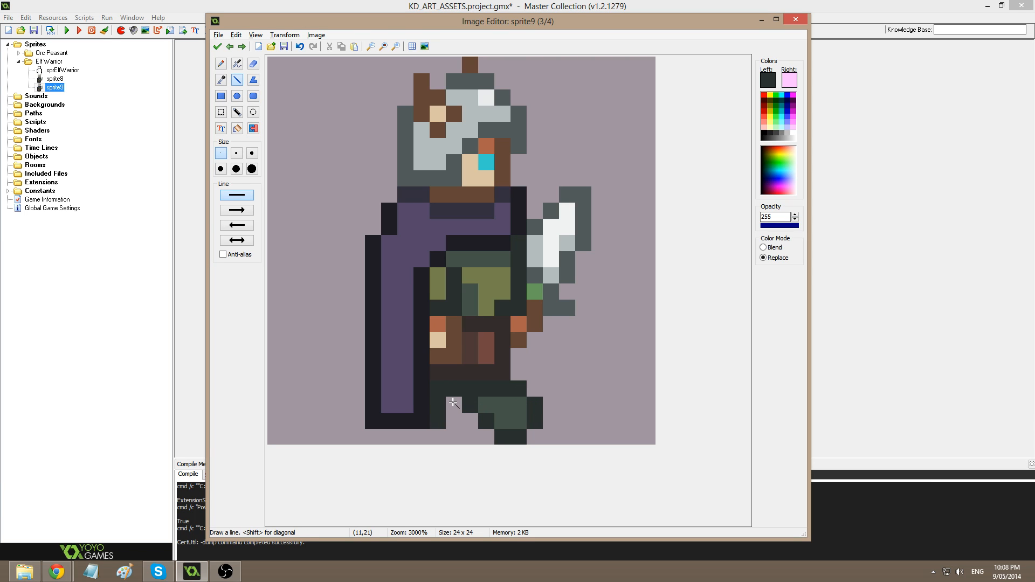
# - Check the walk cycle reference, close the gap behind the thigh, and leave a two-pixel dark rear foot under the cape with background around it
pyautogui.hotkey('alt', 'Tab')
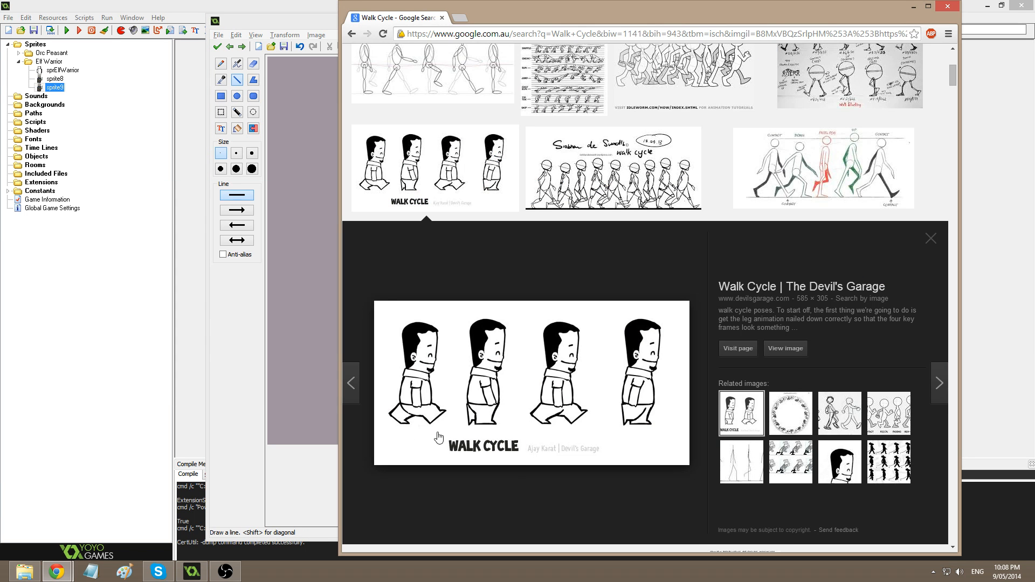
pyautogui.hotkey('alt', 'Tab')
pyautogui.click(447, 407)
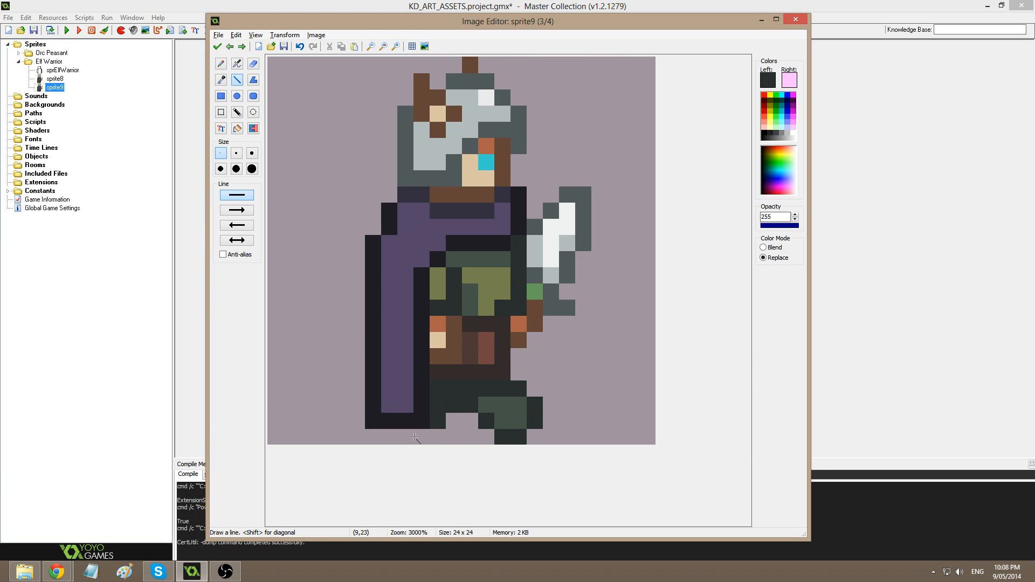
pyautogui.moveTo(416, 438); pyautogui.dragTo(398, 436)
pyautogui.click(394, 435)
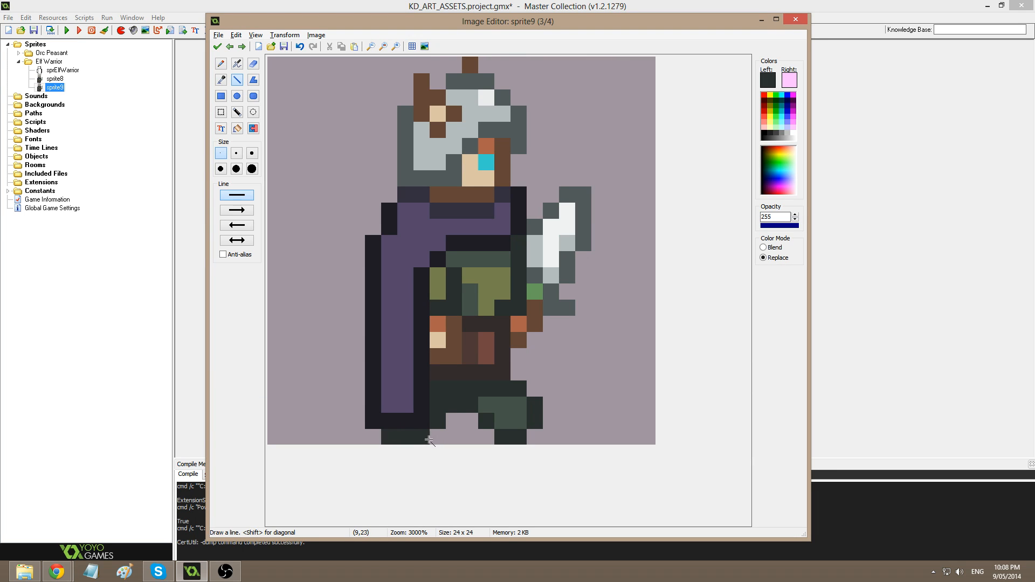
pyautogui.keyDown('ctrl'); pyautogui.click(435, 438); pyautogui.keyUp('ctrl')
pyautogui.click(438, 423)
pyautogui.click(426, 438)
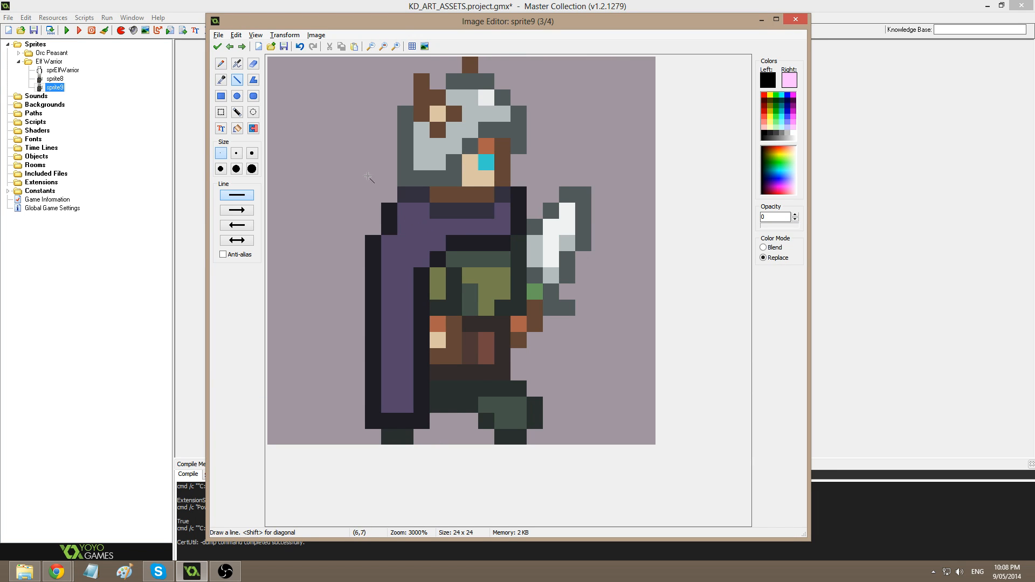
# - Apply the third frame's edits and reopen that frame in the image editor
pyautogui.click(218, 47)
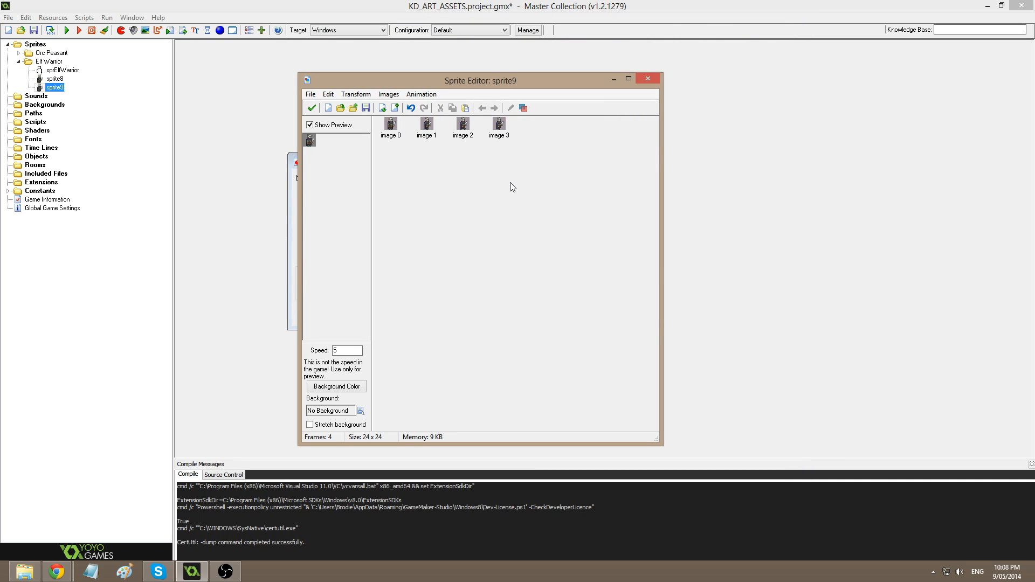
pyautogui.click(426, 124)
pyautogui.doubleClick(463, 125)
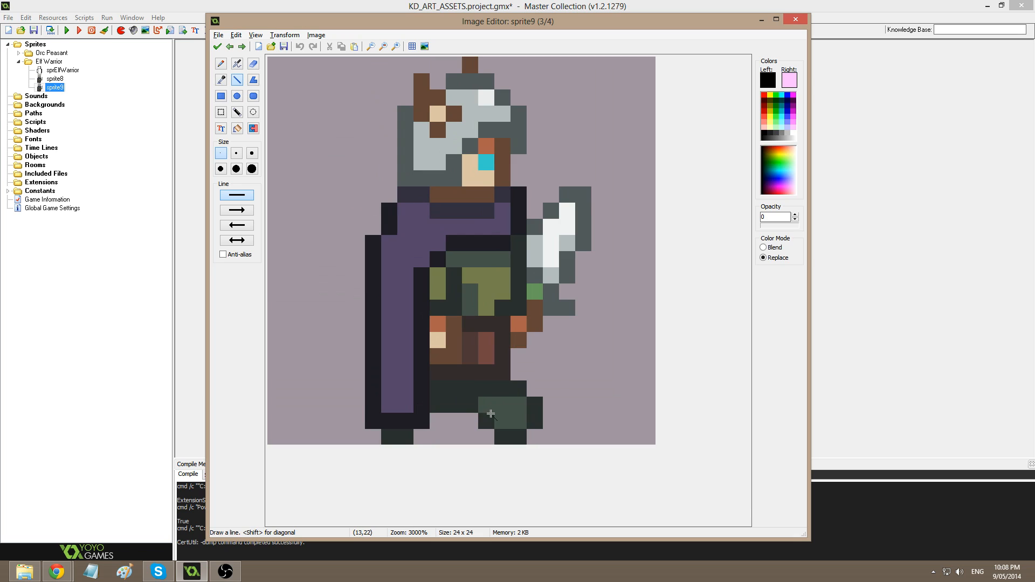
pyautogui.scroll(1, 490, 414)
pyautogui.scroll(-1, 497, 446)
pyautogui.scroll(-1, 565, 316)
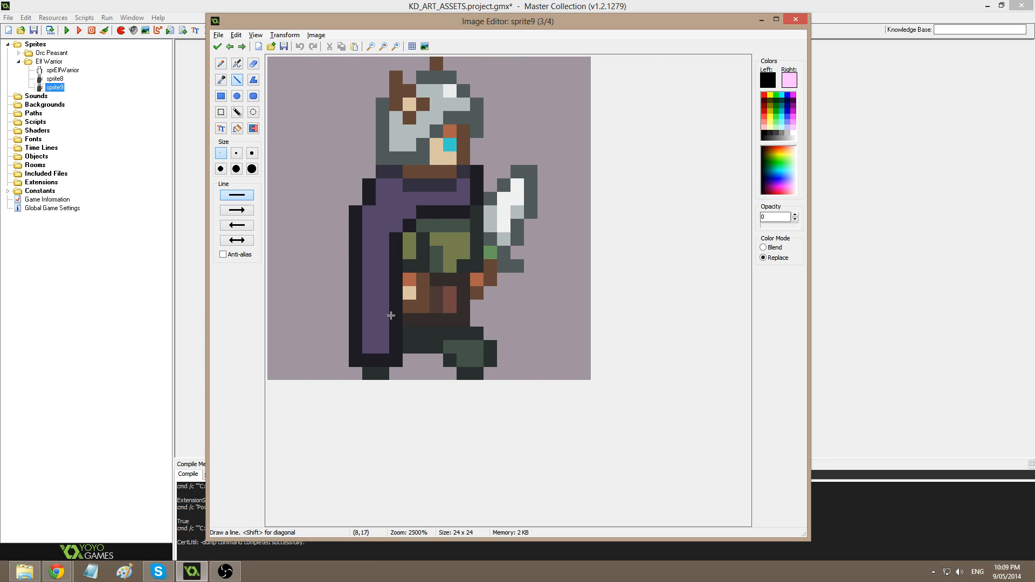
pyautogui.scroll(2, 541, 313)
pyautogui.press('Right')
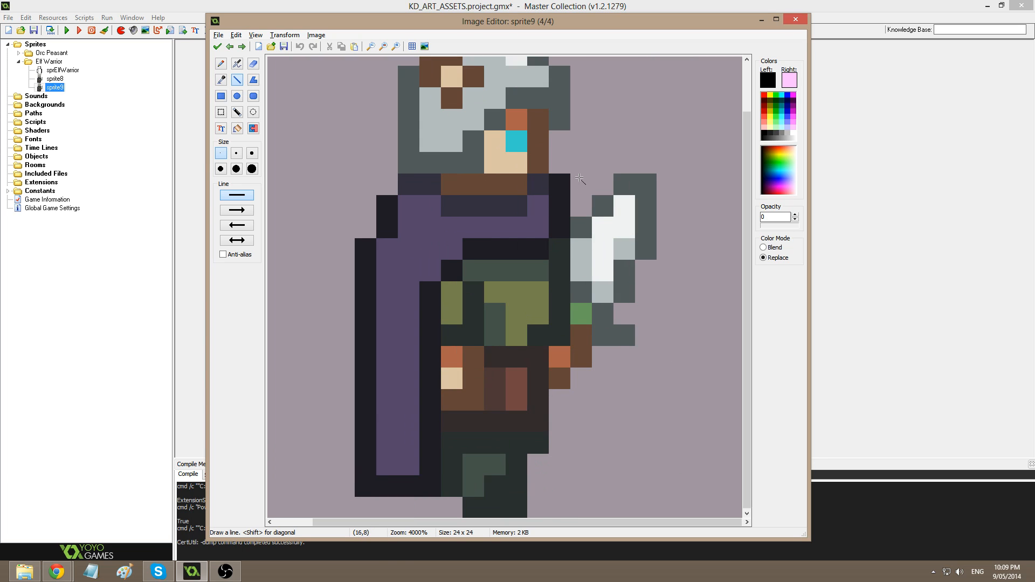
pyautogui.moveTo(580, 178); pyautogui.dragTo(654, 360)
pyautogui.hotkey('ctrl', 'z')
pyautogui.press('Left')
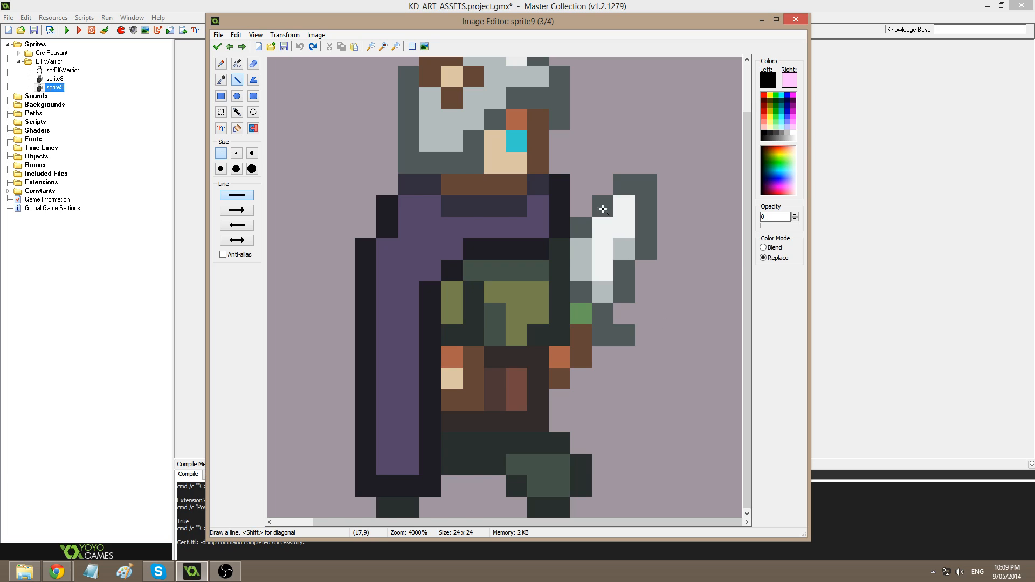
# - Select the weapon in the third frame and shift it one pixel forward, away from the body
pyautogui.press('s')
pyautogui.moveTo(582, 162)
pyautogui.mouseDown()
pyautogui.moveTo(657, 376)
pyautogui.moveTo(679, 408)
pyautogui.mouseUp()
pyautogui.moveTo(629, 335); pyautogui.dragTo(642, 337)
# - Add a dark grey pixel behind the blade, and extend the front arm across the gap with brown and orange-brown pixels
pyautogui.press('d')
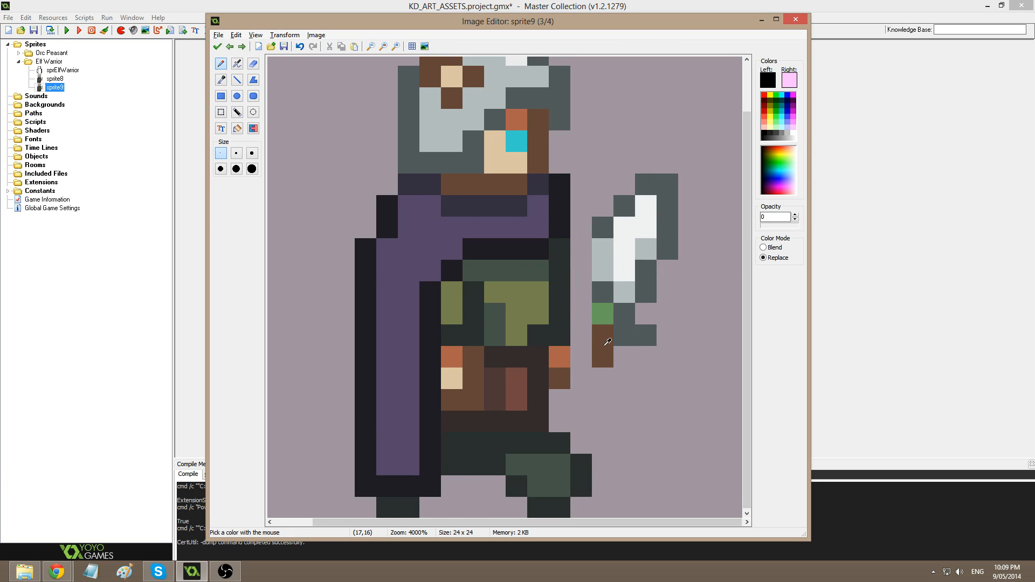
pyautogui.keyDown('ctrl'); pyautogui.click(602, 233); pyautogui.keyUp('ctrl')
pyautogui.click(582, 250)
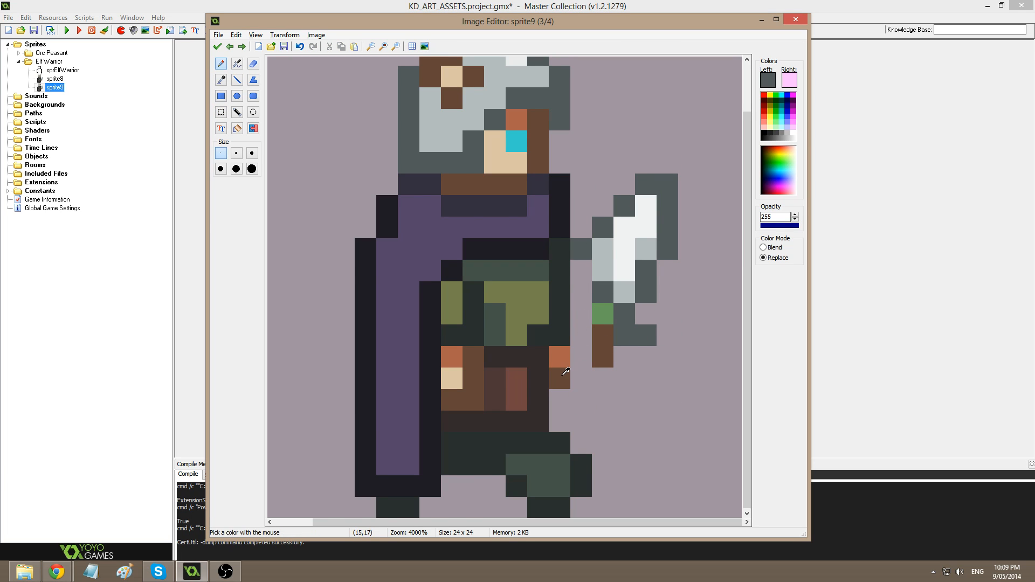
pyautogui.keyDown('ctrl'); pyautogui.click(560, 377); pyautogui.keyUp('ctrl')
pyautogui.click(580, 379)
pyautogui.keyDown('ctrl'); pyautogui.click(561, 358); pyautogui.keyUp('ctrl')
pyautogui.moveTo(579, 356); pyautogui.dragTo(586, 336)
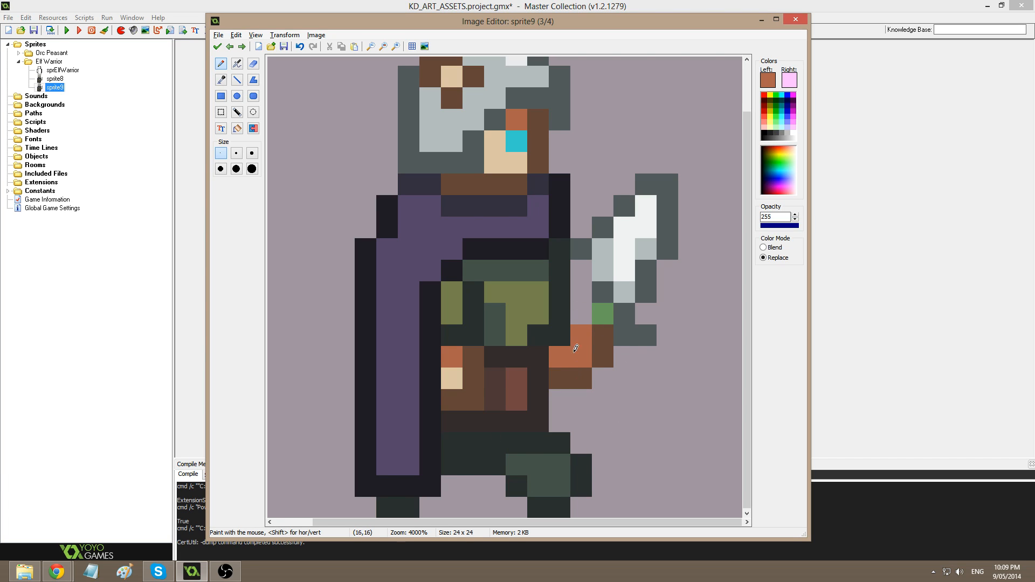
# - Fill the rest of the gap between body and weapon with one dark grey, one green and one brown pixel
pyautogui.keyDown('ctrl'); pyautogui.click(599, 285); pyautogui.keyUp('ctrl')
pyautogui.click(577, 268)
pyautogui.keyDown('ctrl'); pyautogui.click(603, 314); pyautogui.keyUp('ctrl')
pyautogui.click(581, 293)
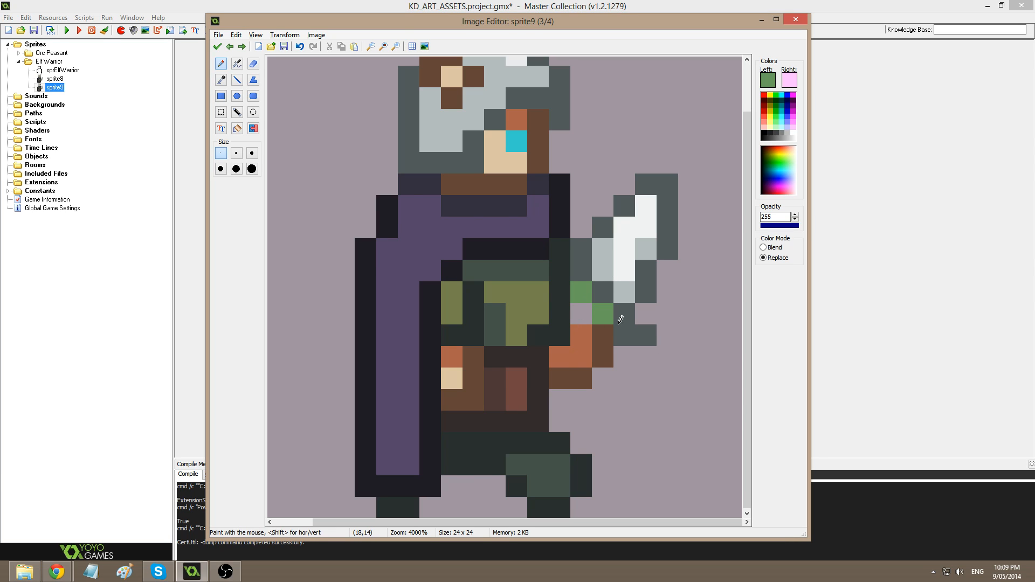
pyautogui.keyDown('ctrl'); pyautogui.click(601, 339); pyautogui.keyUp('ctrl')
pyautogui.click(581, 314)
# - Apply the arm and weapon edits and reopen the third frame for further editing
pyautogui.scroll(-2, 662, 275)
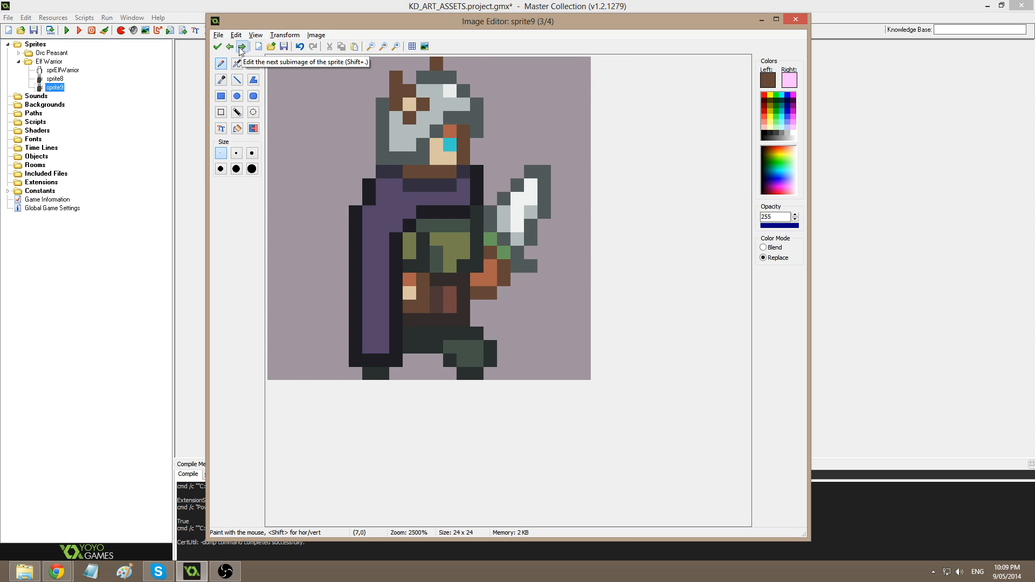
pyautogui.click(220, 47)
pyautogui.click(395, 128)
pyautogui.doubleClick(464, 133)
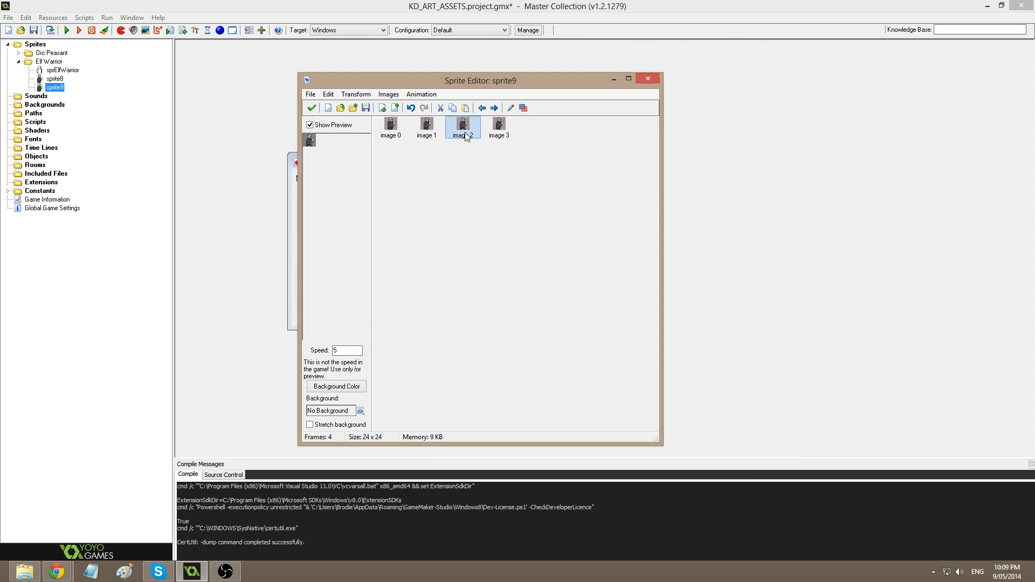
pyautogui.scroll(2, 502, 279)
pyautogui.hotkey('ctrl', 'a')
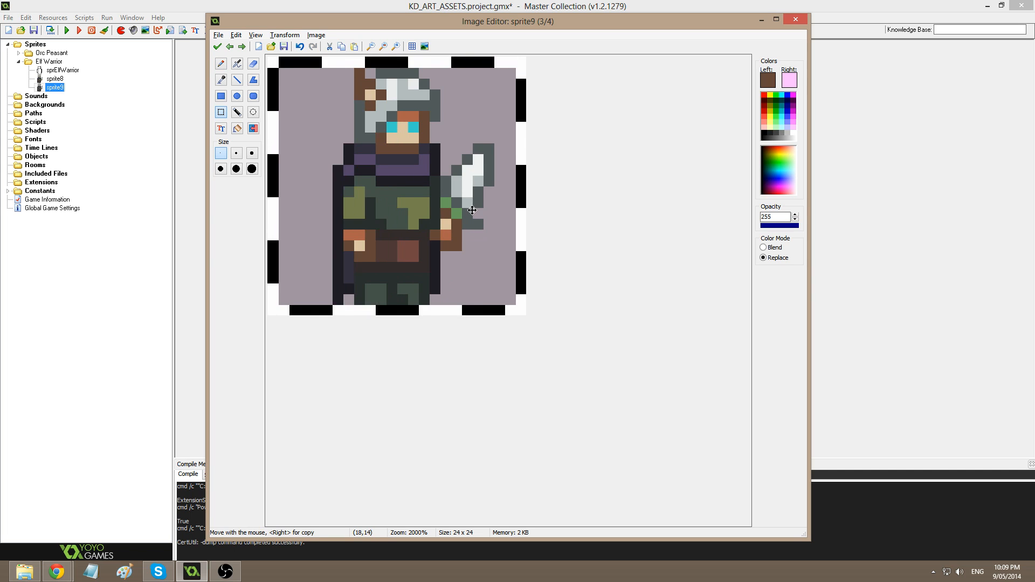
pyautogui.scroll(1, 573, 292)
pyautogui.hotkey('ctrl', 'z')
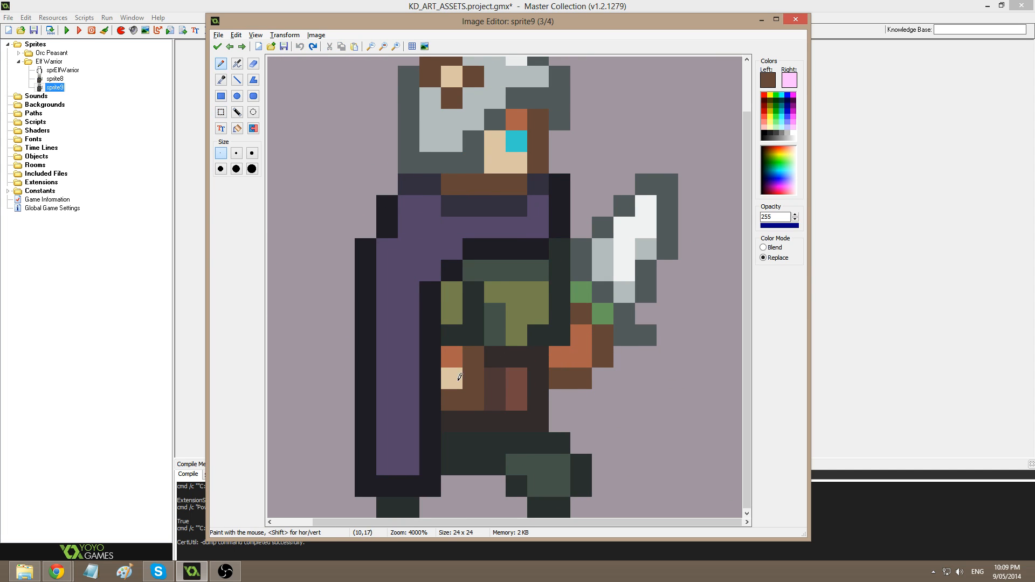
# - Highlight the front hand with one light skin pixel, using the colour sampled from the rear hand
pyautogui.keyDown('ctrl'); pyautogui.click(460, 377); pyautogui.keyUp('ctrl')
pyautogui.click(581, 327)
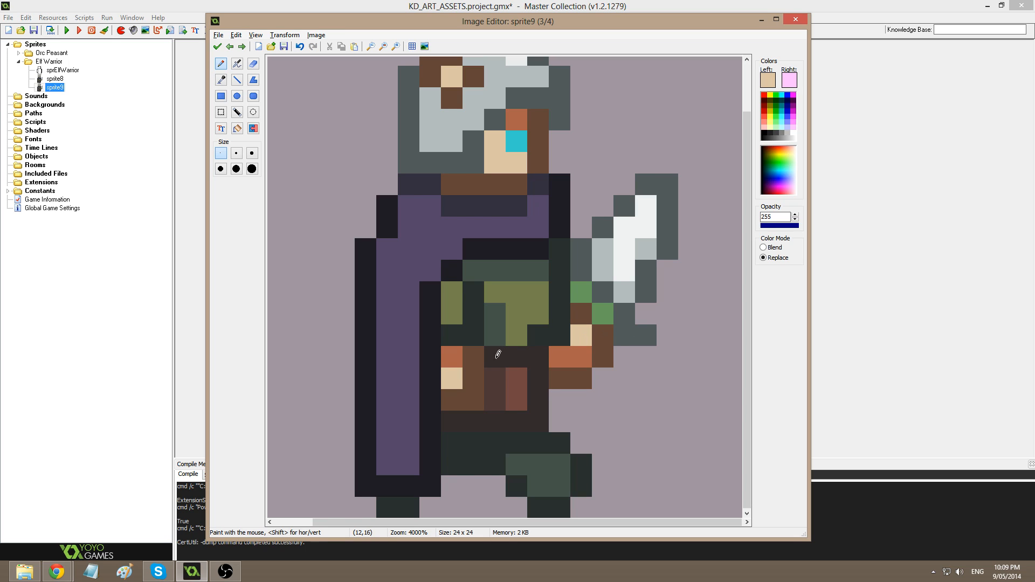
pyautogui.scroll(-1, 542, 311)
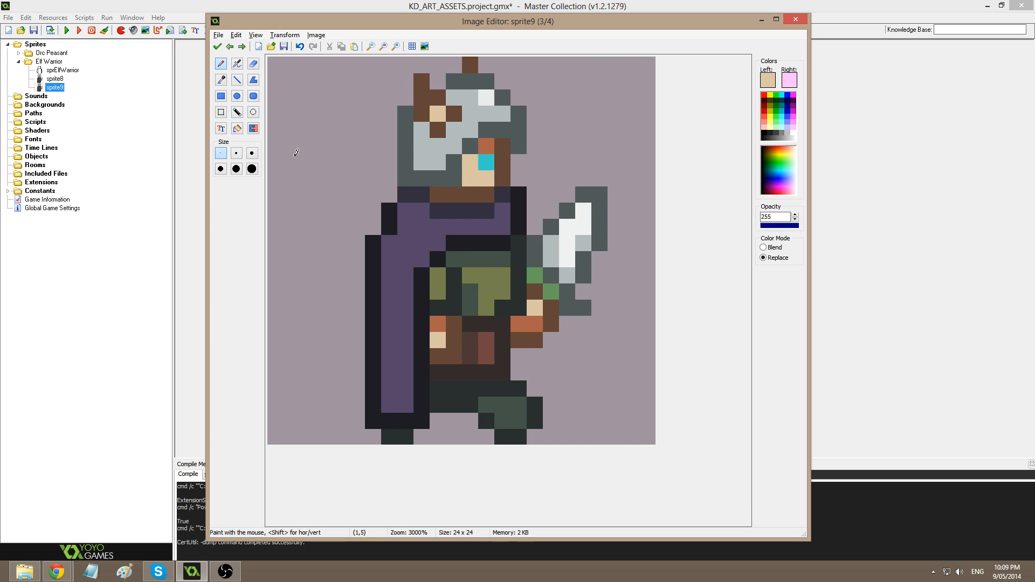
# - Draw the cloak's back outline one pixel further out with a near-black line and erase its lower corner pixels
pyautogui.click(237, 80)
pyautogui.scroll(1, 441, 244)
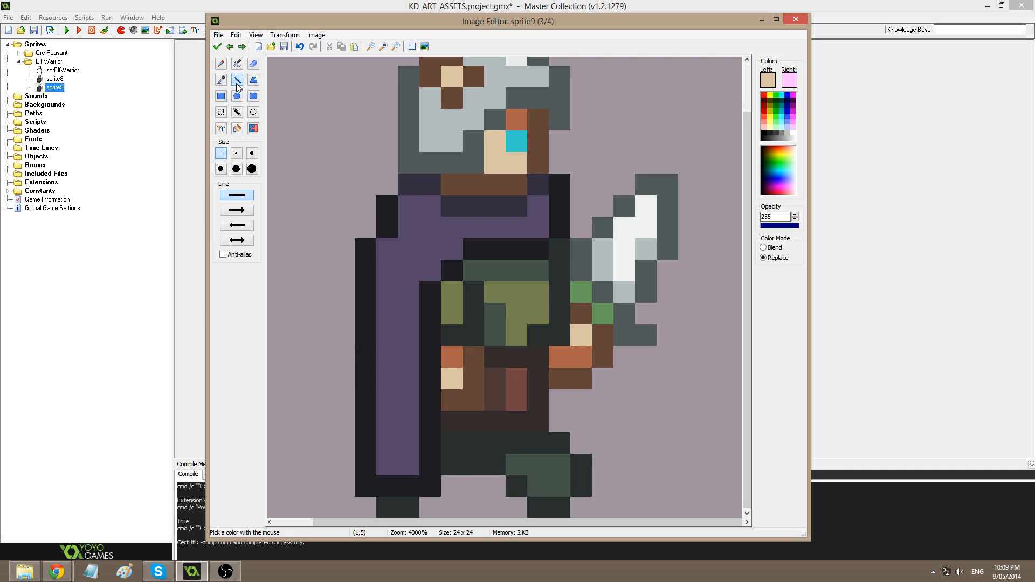
pyautogui.keyDown('ctrl'); pyautogui.click(329, 478); pyautogui.keyUp('ctrl')
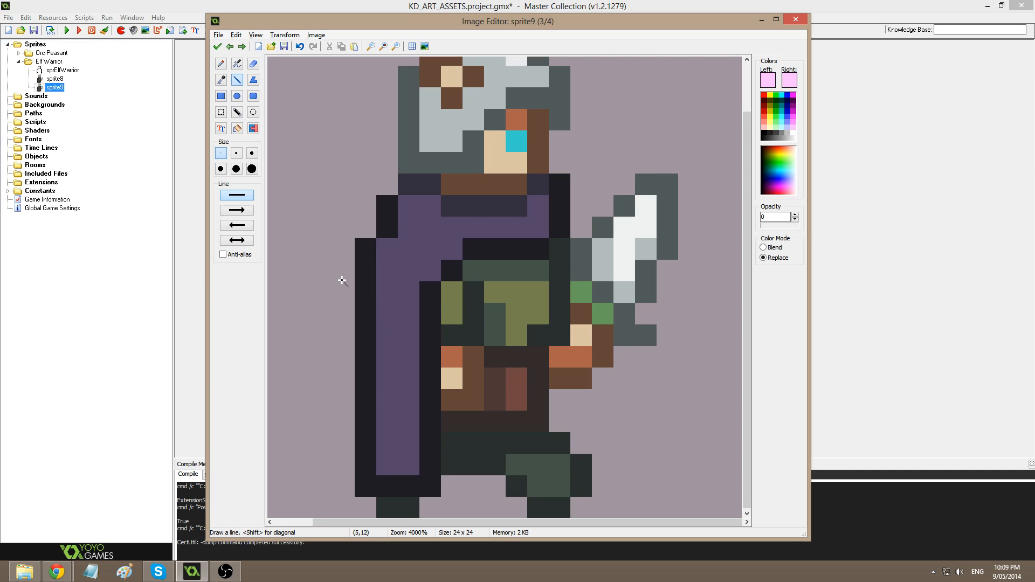
pyautogui.keyDown('ctrl'); pyautogui.click(373, 322); pyautogui.keyUp('ctrl')
pyautogui.moveTo(349, 279); pyautogui.dragTo(341, 462)
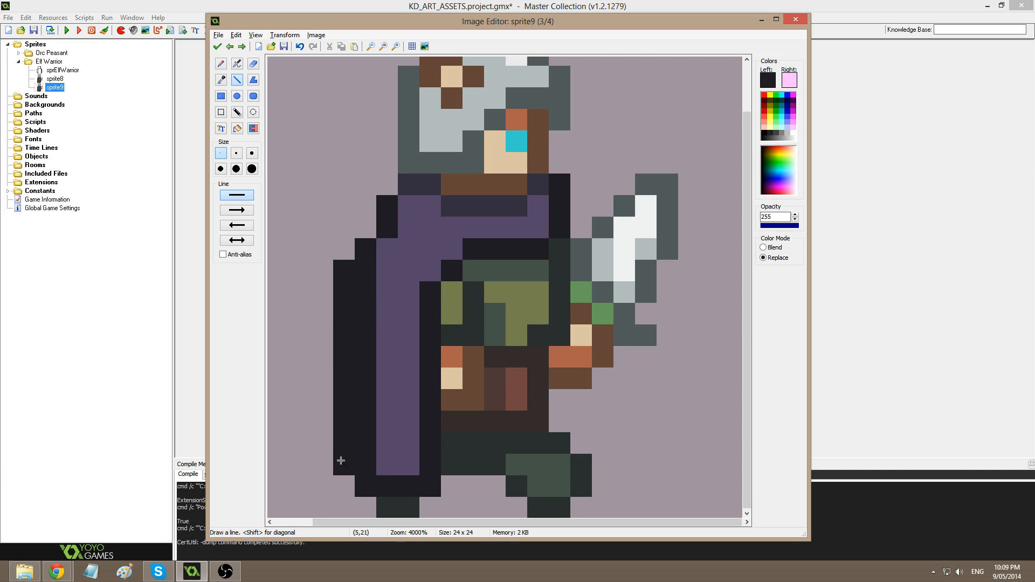
pyautogui.keyDown('ctrl'); pyautogui.click(339, 493); pyautogui.keyUp('ctrl')
pyautogui.click(360, 488)
pyautogui.click(344, 464)
# - Redraw the cloak's inner edge one pixel further back in near-black, and move the rear arm one pixel back
pyautogui.keyDown('ctrl'); pyautogui.click(425, 469); pyautogui.keyUp('ctrl')
pyautogui.moveTo(410, 466)
pyautogui.mouseDown()
pyautogui.moveTo(407, 302)
pyautogui.moveTo(452, 250)
pyautogui.mouseUp()
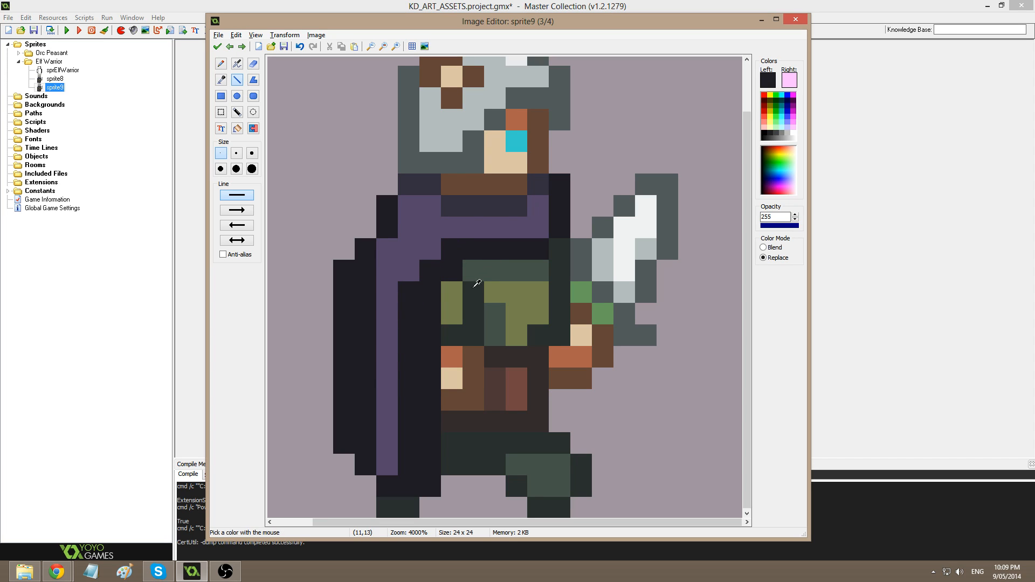
pyautogui.press('s')
pyautogui.moveTo(455, 291)
pyautogui.mouseDown()
pyautogui.moveTo(472, 400)
pyautogui.moveTo(435, 374)
pyautogui.mouseUp()
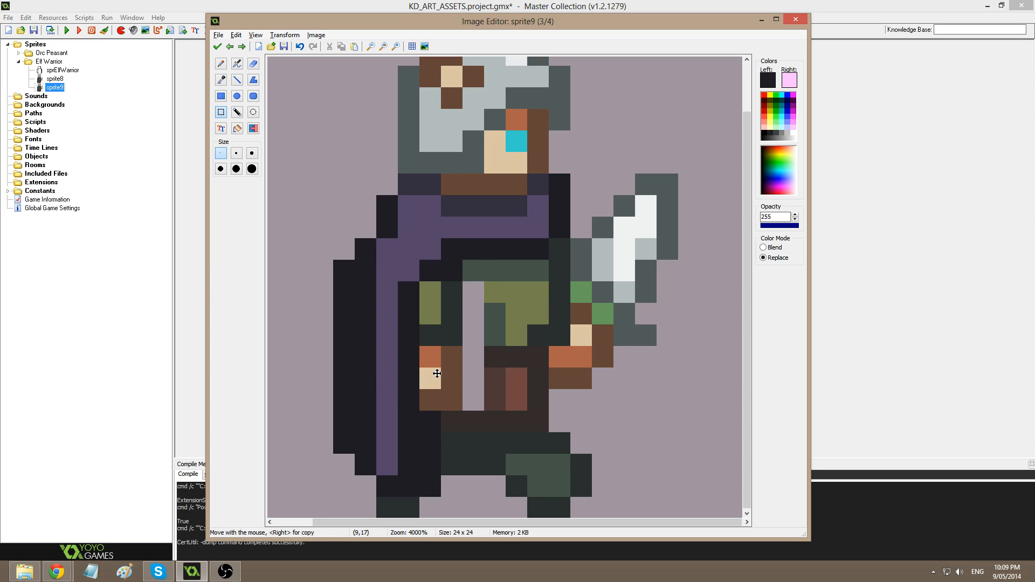
# - Fill the tunic part of the gap beside the moved arm with dark green pixels
pyautogui.press('p')
pyautogui.keyDown('ctrl'); pyautogui.click(493, 277); pyautogui.keyUp('ctrl')
pyautogui.moveTo(473, 333); pyautogui.dragTo(474, 316)
pyautogui.keyDown('ctrl'); pyautogui.click(496, 296); pyautogui.keyUp('ctrl')
pyautogui.click(475, 293)
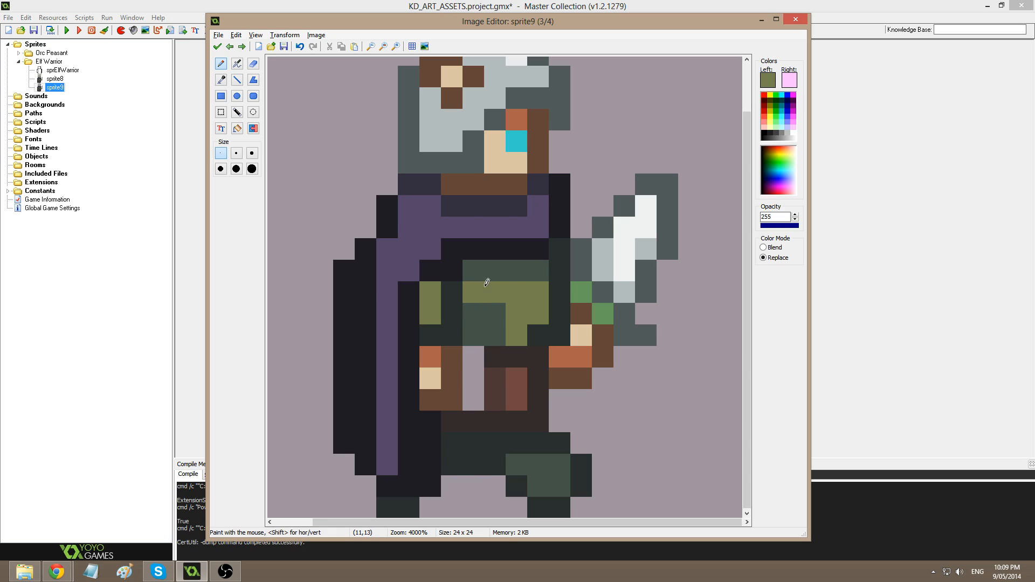
pyautogui.hotkey('ctrl', 'z')
pyautogui.keyDown('ctrl'); pyautogui.click(488, 325); pyautogui.keyUp('ctrl')
pyautogui.click(474, 293)
# - Fill the gap at the belt with one dark brown pixel and the gap below it with reddish-brown pixels
pyautogui.keyDown('ctrl'); pyautogui.click(487, 352); pyautogui.keyUp('ctrl')
pyautogui.click(473, 357)
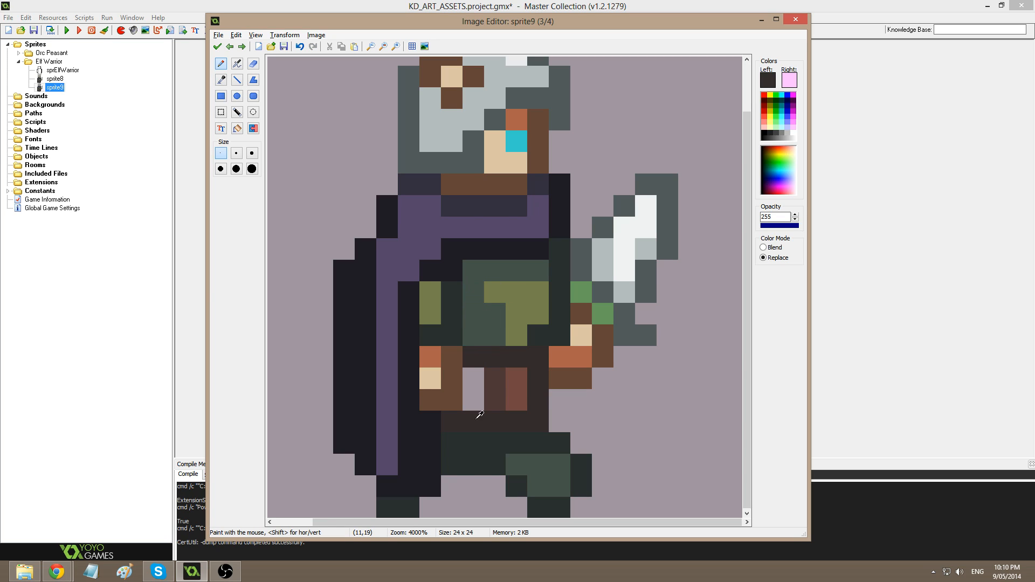
pyautogui.keyDown('ctrl'); pyautogui.click(494, 377); pyautogui.keyUp('ctrl')
pyautogui.click(476, 372)
pyautogui.click(470, 394)
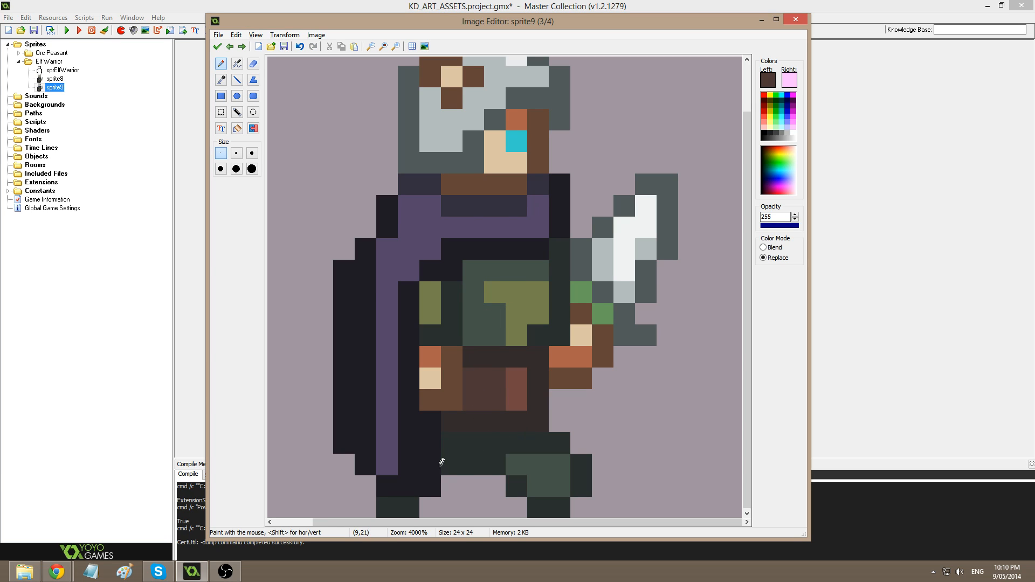
# - Fill the widened cloak with purple, add one dark green-grey pixel above the rear arm, and apply the edits
pyautogui.keyDown('ctrl'); pyautogui.click(391, 447); pyautogui.keyUp('ctrl')
pyautogui.moveTo(408, 465)
pyautogui.mouseDown()
pyautogui.moveTo(403, 426)
pyautogui.moveTo(365, 432)
pyautogui.moveTo(368, 265)
pyautogui.mouseUp()
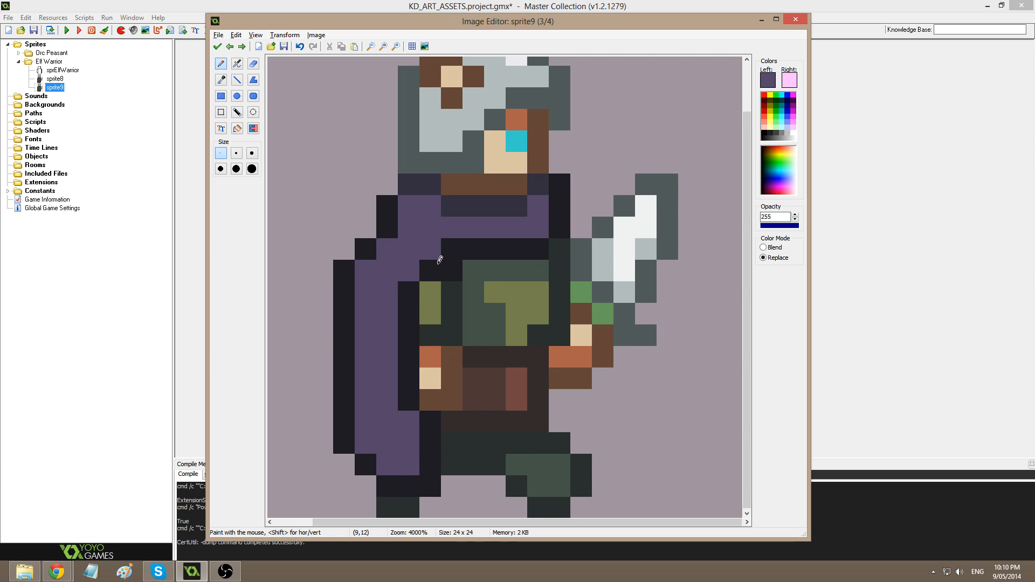
pyautogui.keyDown('ctrl'); pyautogui.click(452, 302); pyautogui.keyUp('ctrl')
pyautogui.click(452, 271)
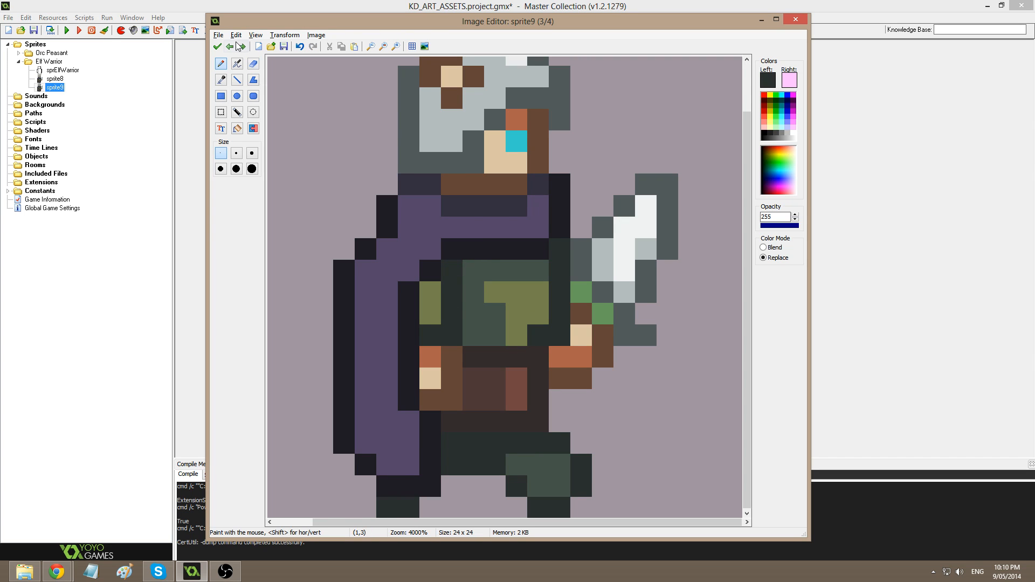
pyautogui.click(218, 46)
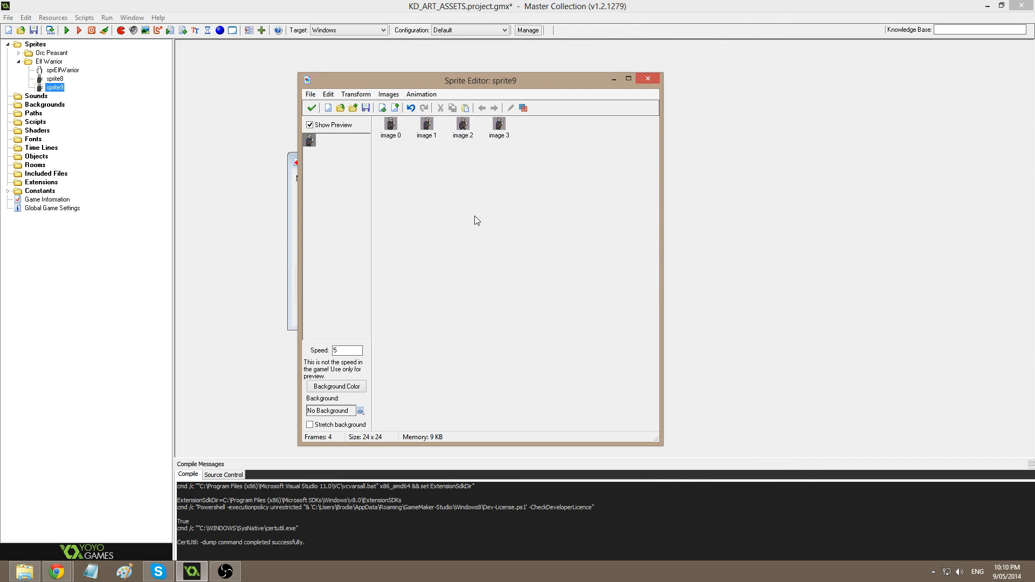
# - In the third frame, shift the cloak's lower part one pixel back and fill the gap beside the legs with dark green-grey
pyautogui.doubleClick(462, 125)
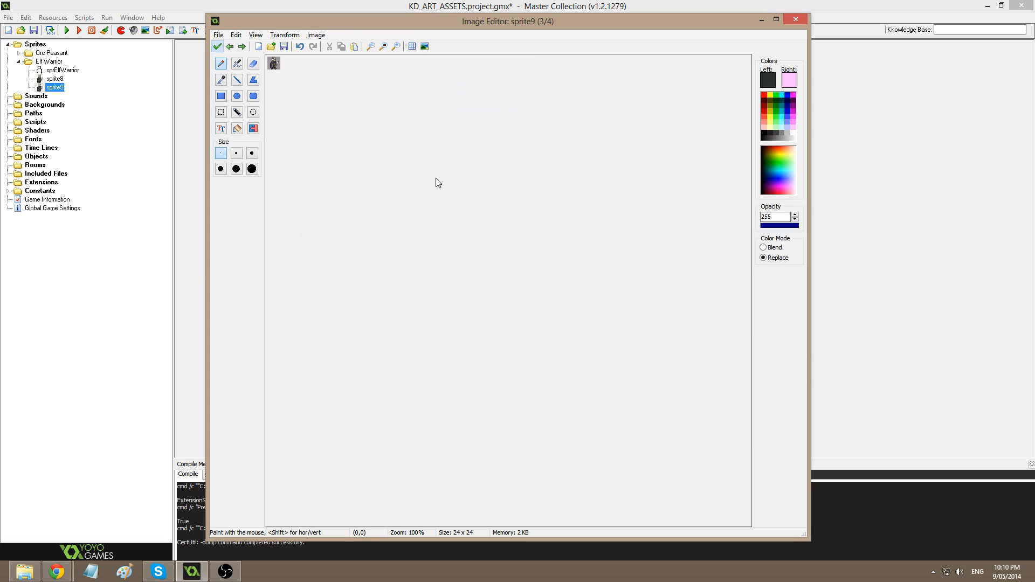
pyautogui.keyDown('ctrl'); pyautogui.scroll(2, 387, 293); pyautogui.keyUp('ctrl')
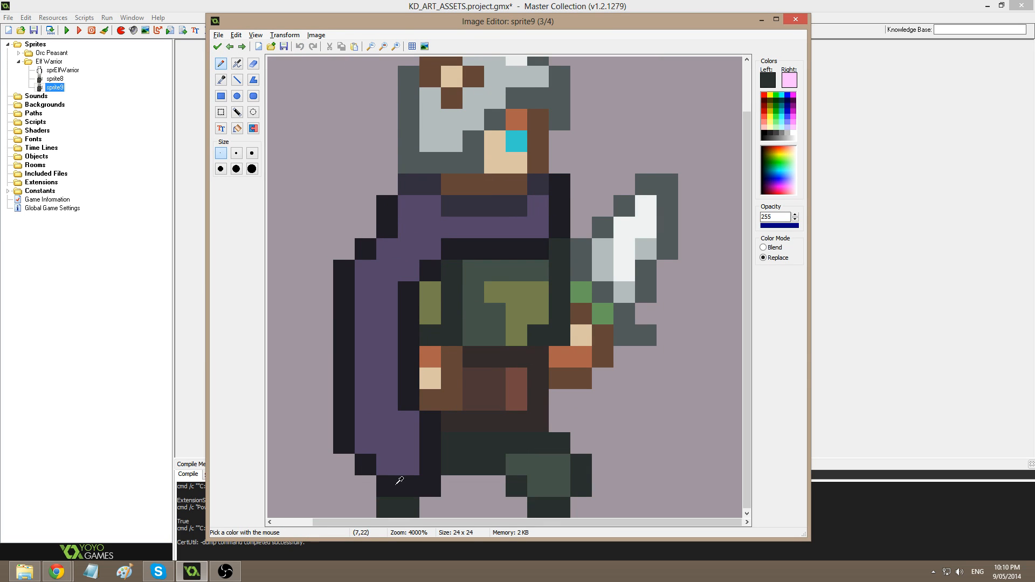
pyautogui.press('s')
pyautogui.moveTo(348, 418)
pyautogui.mouseDown()
pyautogui.moveTo(426, 483)
pyautogui.moveTo(367, 469)
pyautogui.mouseUp()
pyautogui.press('d')
pyautogui.keyDown('ctrl'); pyautogui.click(452, 467); pyautogui.keyUp('ctrl')
pyautogui.click(430, 468)
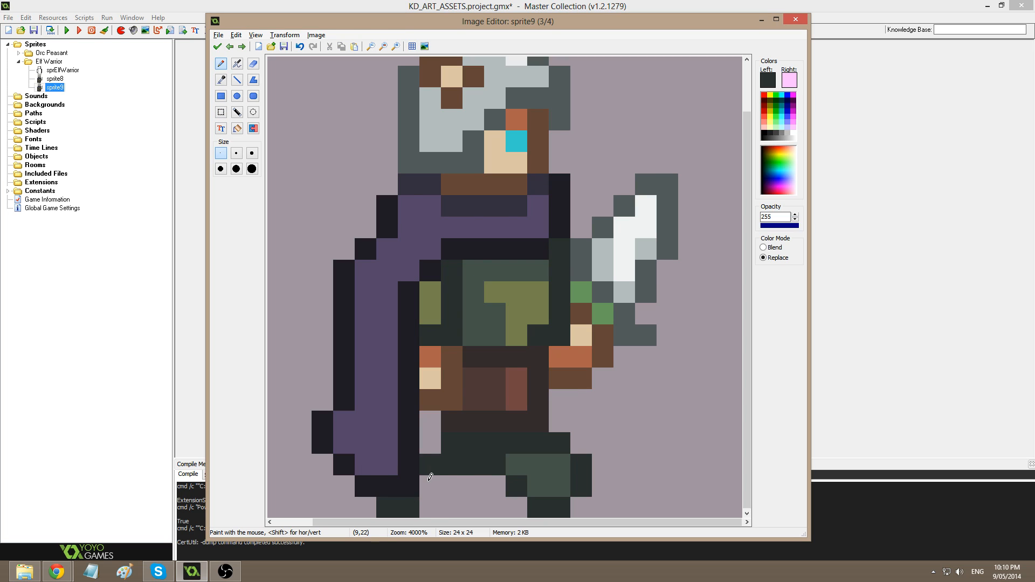
pyautogui.moveTo(430, 476); pyautogui.dragTo(430, 415)
# - Extend the lower cloak's near-black outline upward by four pixels and fill the space inside it with purple
pyautogui.keyDown('ctrl'); pyautogui.click(343, 378); pyautogui.keyUp('ctrl')
pyautogui.moveTo(322, 407); pyautogui.dragTo(332, 324)
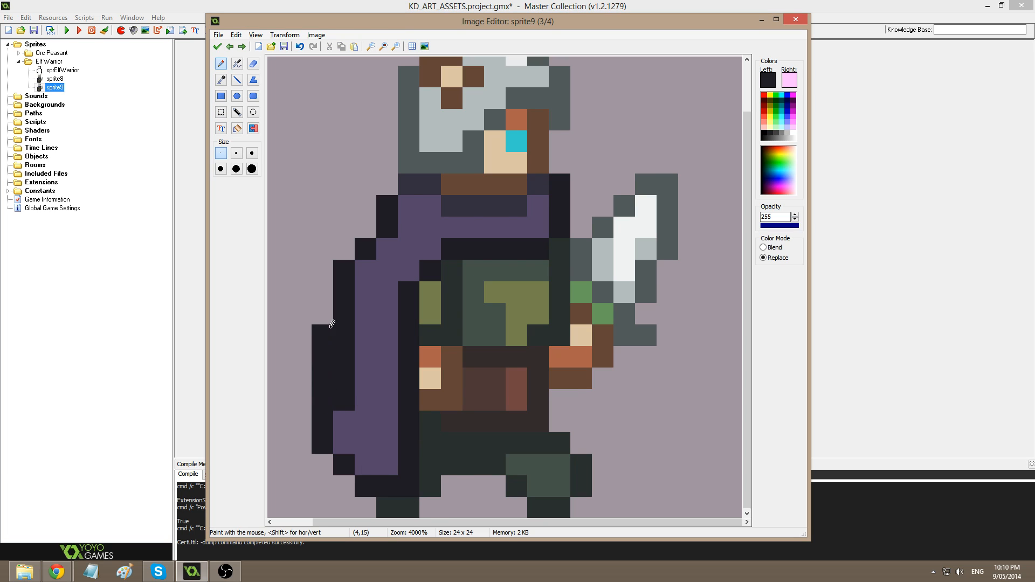
pyautogui.click(366, 400)
pyautogui.keyDown('ctrl'); pyautogui.click(369, 421); pyautogui.keyUp('ctrl')
pyautogui.moveTo(365, 404); pyautogui.dragTo(346, 334)
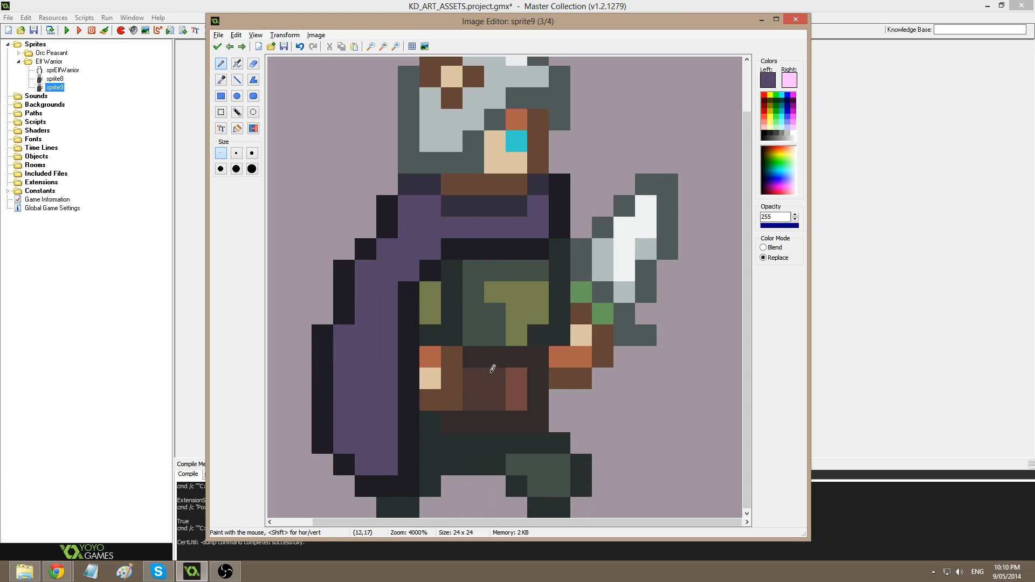
# - Flip repeatedly between the second and third frames to examine the motion of the cloak, arms and legs
pyautogui.press('Left')
pyautogui.press('Right')
pyautogui.press('Left')
pyautogui.press('Right')
pyautogui.press('Left')
pyautogui.press('Right')
pyautogui.press('Left')
pyautogui.press('Right')
pyautogui.scroll(-2, 341, 172)
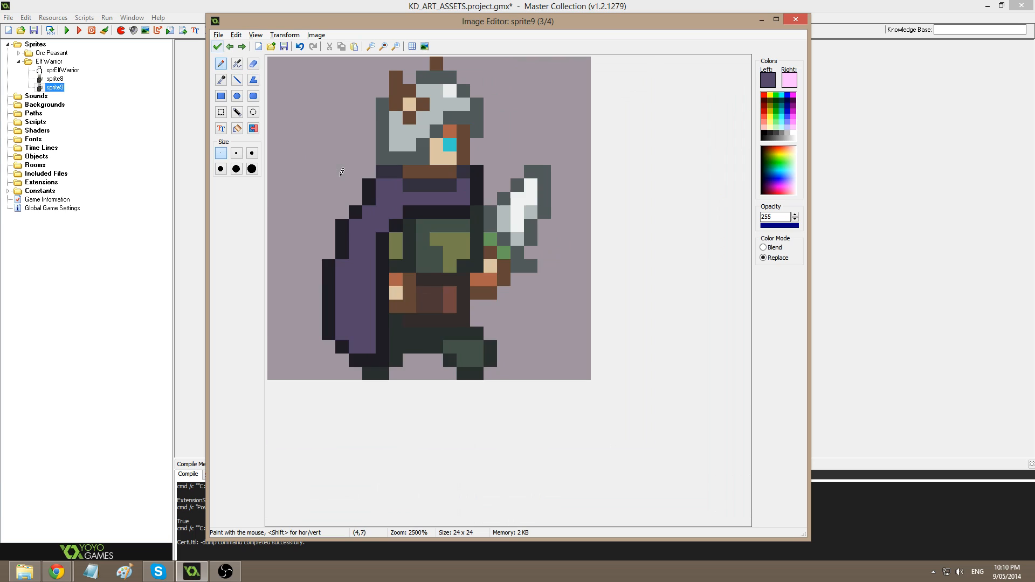
pyautogui.press('Left')
pyautogui.press('Right')
pyautogui.press('Left')
pyautogui.press('Right')
pyautogui.press('Left')
pyautogui.press('Right')
pyautogui.press('Left')
pyautogui.press('Right')
pyautogui.press('Left')
pyautogui.press('Right')
pyautogui.press('Left')
pyautogui.press('Right')
pyautogui.press('Left')
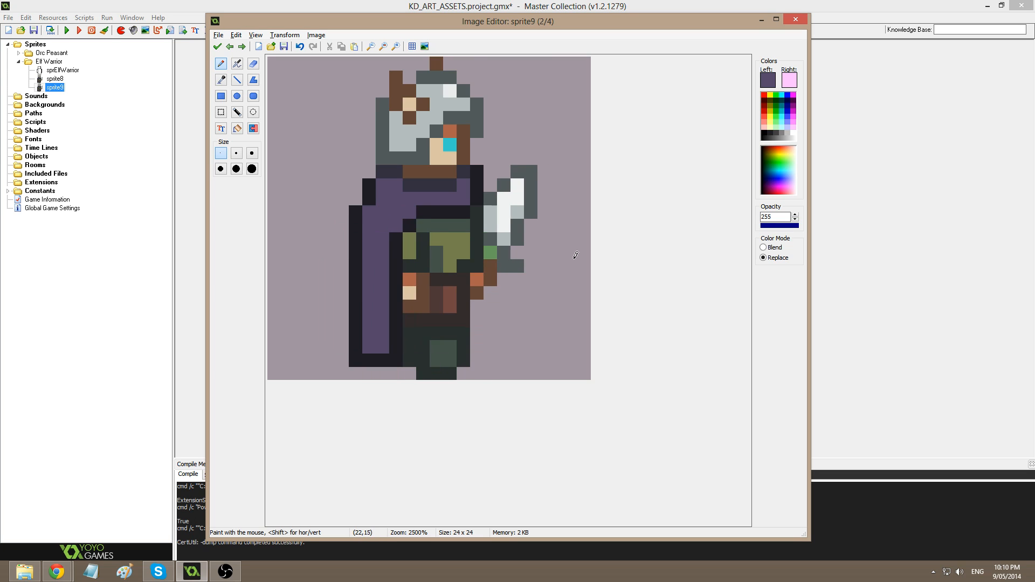
pyautogui.press('Right')
pyautogui.press('Left')
pyautogui.press('Right')
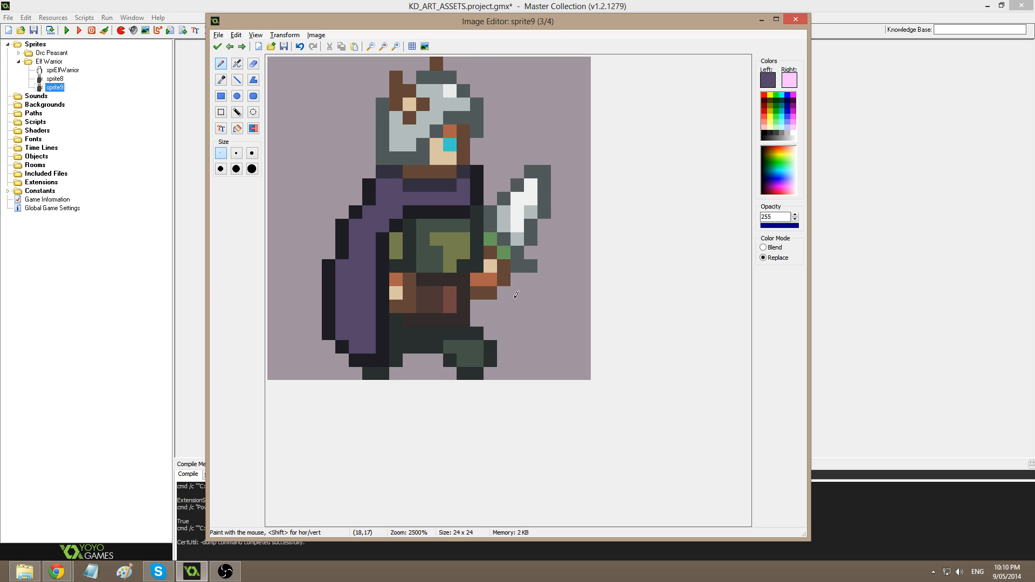
# - Apply the third frame's edits and paste a duplicate of that frame into the sprite
pyautogui.click(217, 46)
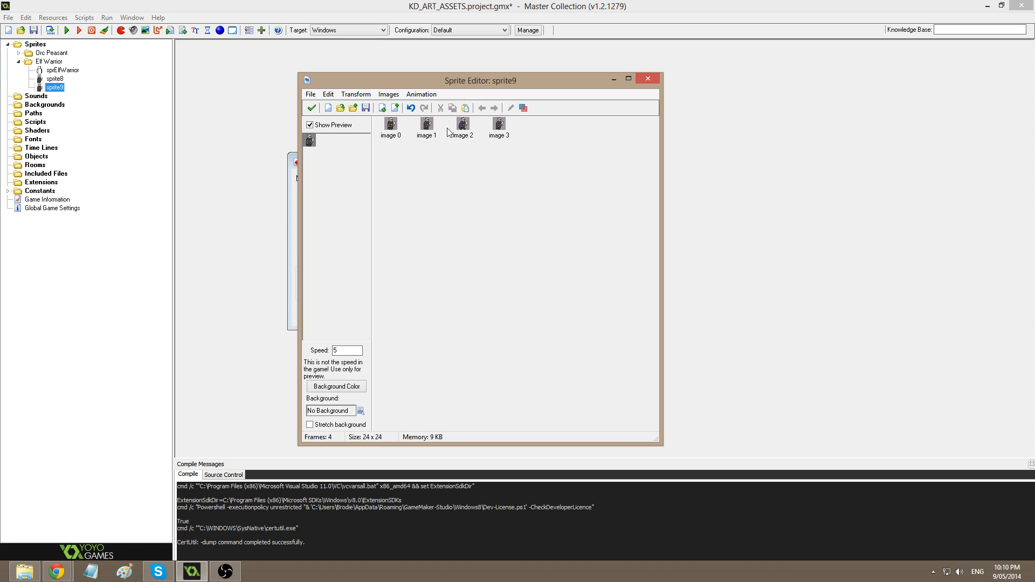
pyautogui.doubleClick(466, 131)
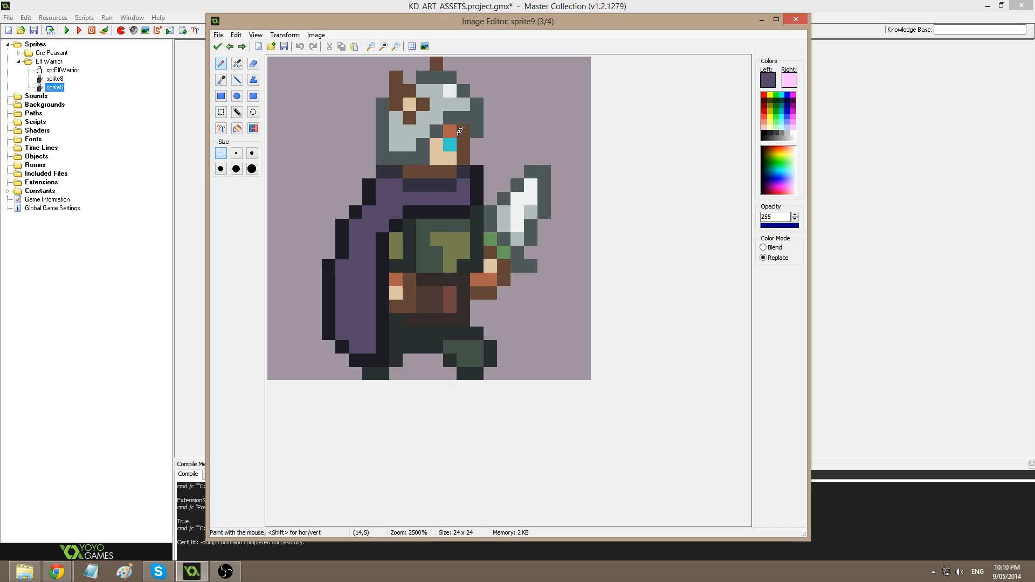
pyautogui.click(217, 47)
pyautogui.hotkey('ctrl', 'v')
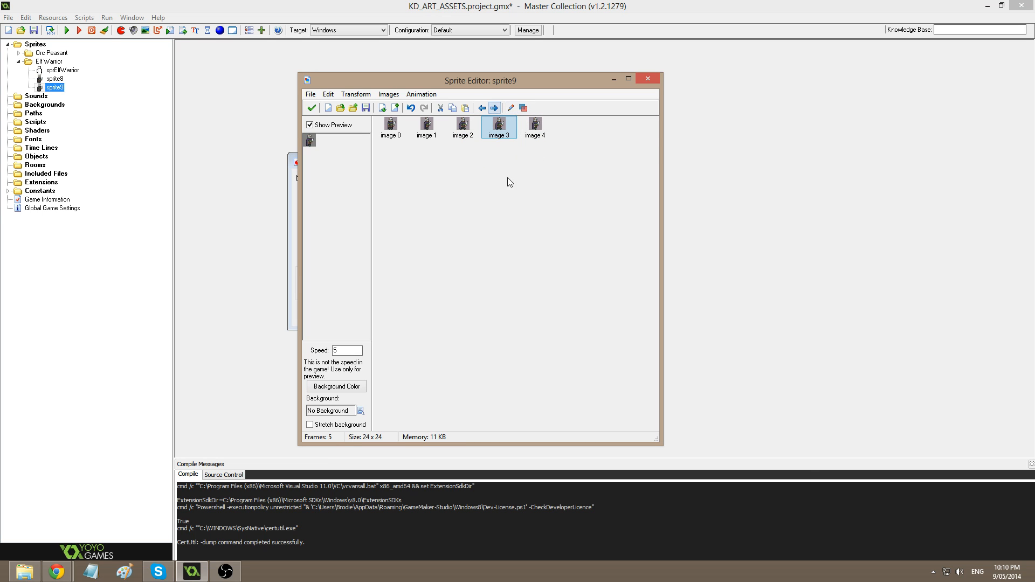
# - Open the fourth frame and check the walk cycle reference in the browser, then return to the frame list
pyautogui.doubleClick(498, 127)
pyautogui.hotkey('alt', 'Tab')
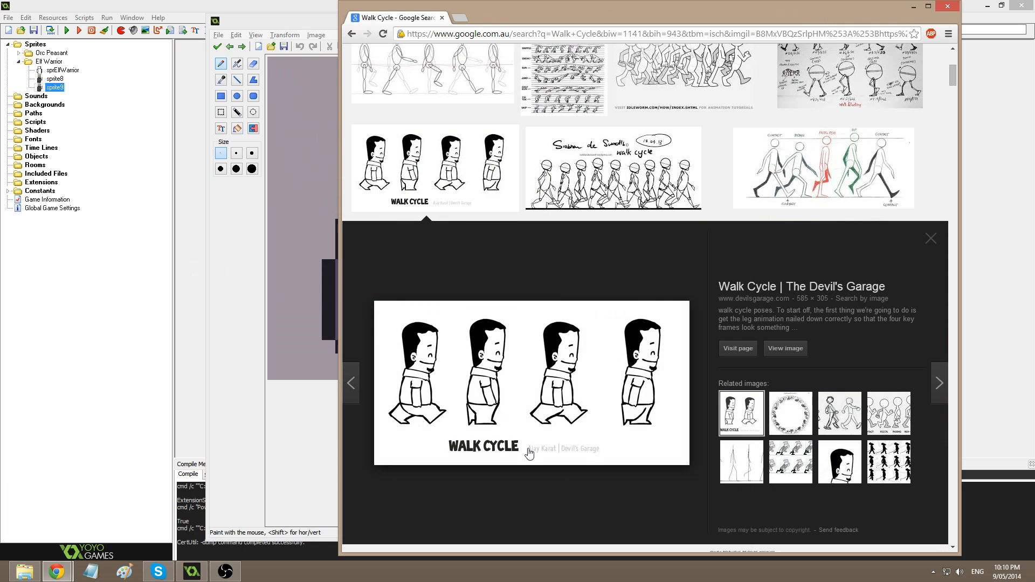
pyautogui.hotkey('alt', 'Tab')
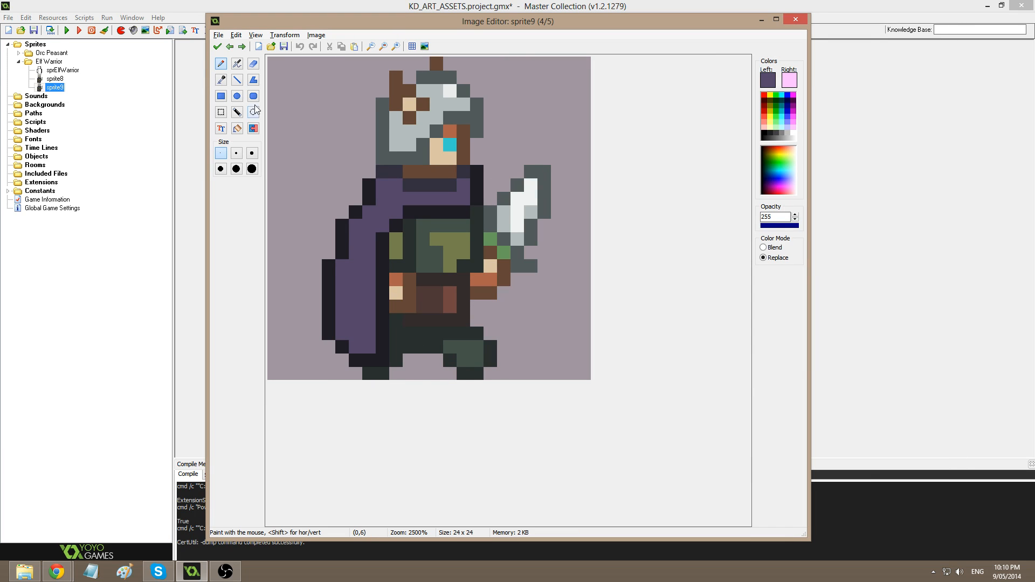
pyautogui.click(217, 46)
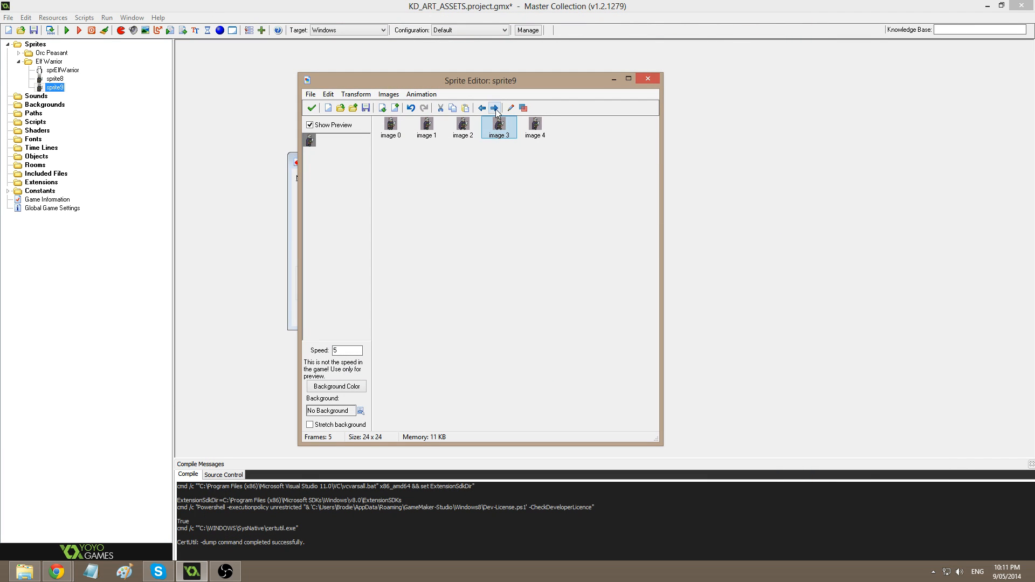
# - Move the duplicated frame to the end of the sequence, open it, and select the rear arm region
pyautogui.click(495, 107)
pyautogui.doubleClick(534, 128)
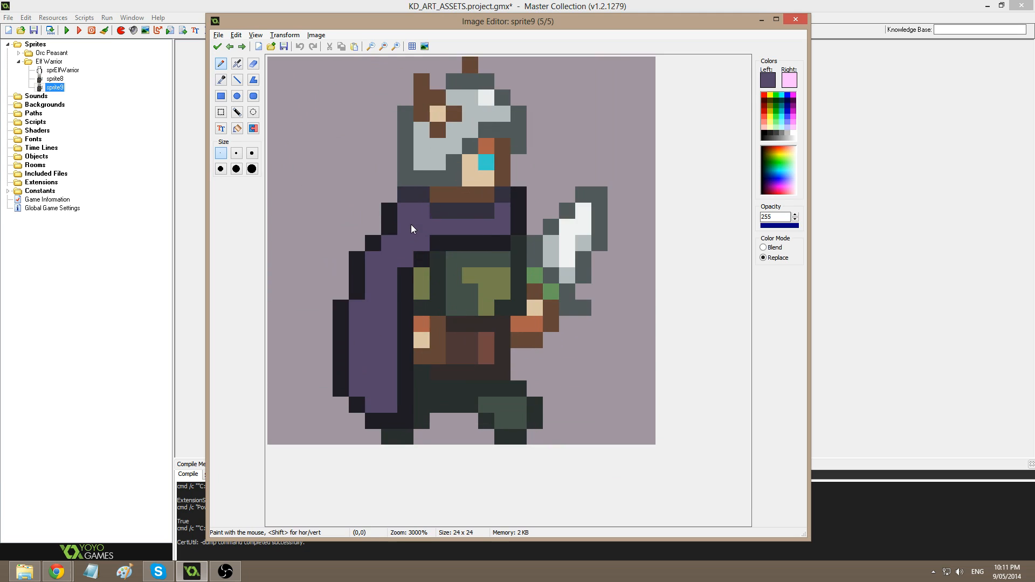
pyautogui.click(237, 79)
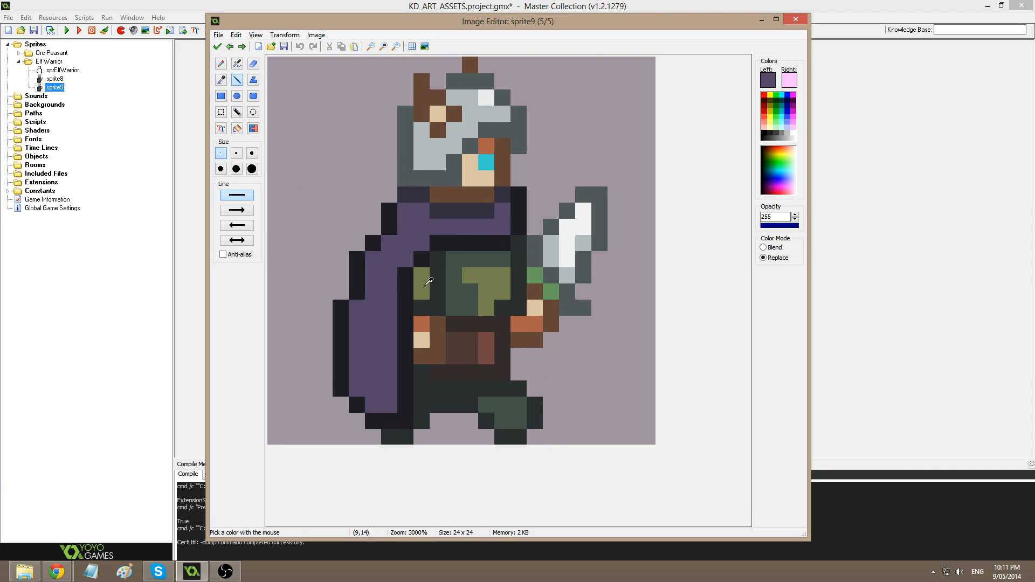
pyautogui.click(220, 112)
pyautogui.moveTo(414, 268); pyautogui.dragTo(444, 363)
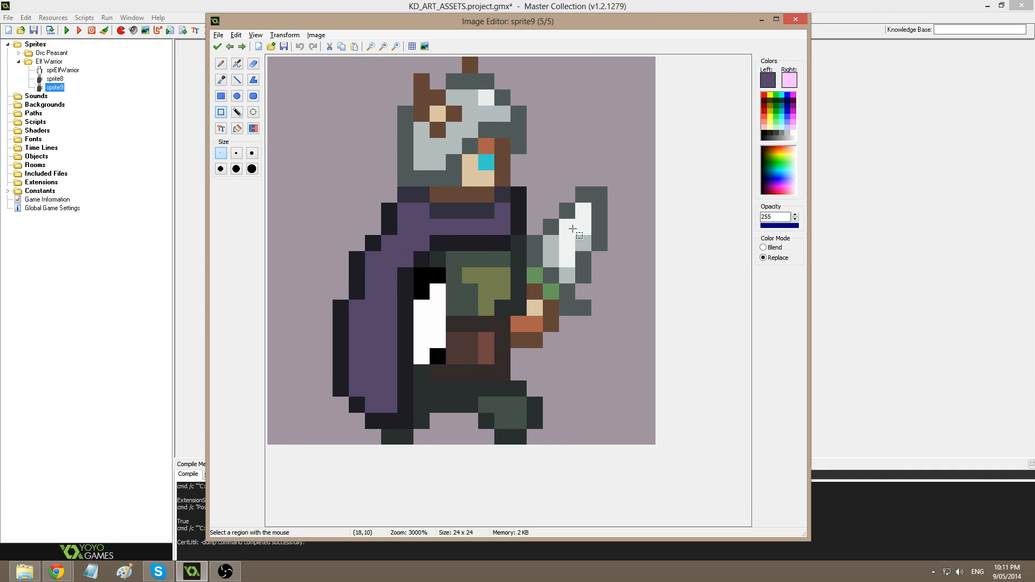
# - Move the weapon and front hand three pixels toward the body in two selection moves
pyautogui.moveTo(560, 173); pyautogui.dragTo(624, 363)
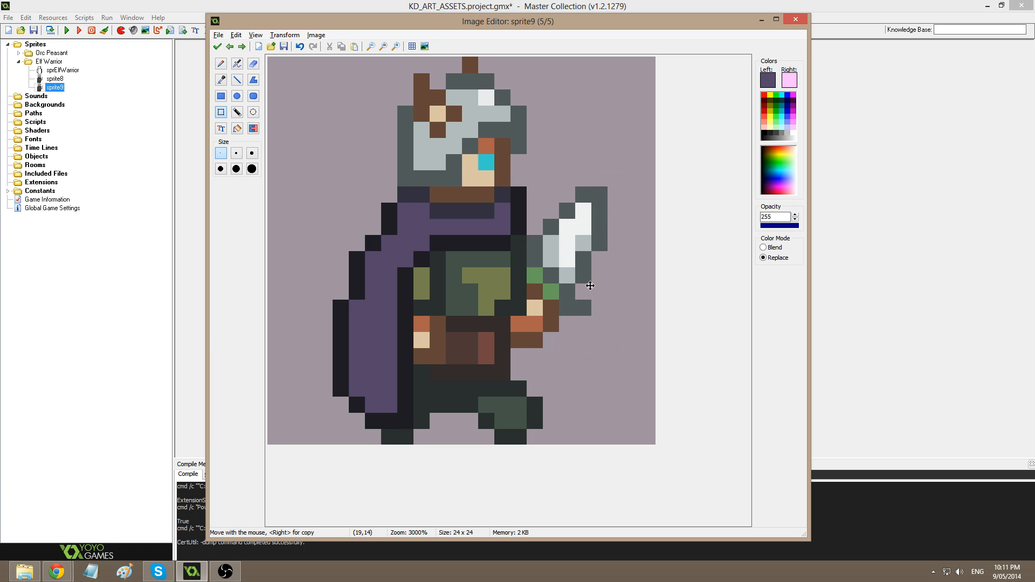
pyautogui.moveTo(590, 286); pyautogui.dragTo(558, 286)
pyautogui.click(563, 129)
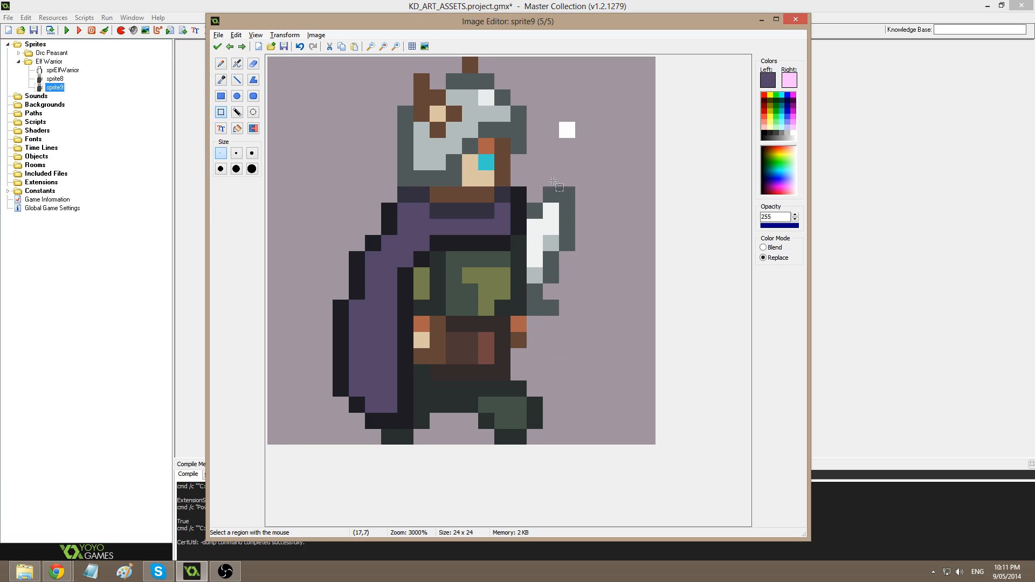
pyautogui.moveTo(551, 195); pyautogui.dragTo(600, 324)
pyautogui.moveTo(571, 292); pyautogui.dragTo(552, 294)
# - Erase the leftover front hand pixels beside the belt using the sampled transparent background
pyautogui.press('d')
pyautogui.keyDown('ctrl'); pyautogui.click(594, 348); pyautogui.keyUp('ctrl')
pyautogui.moveTo(518, 324); pyautogui.dragTo(518, 345)
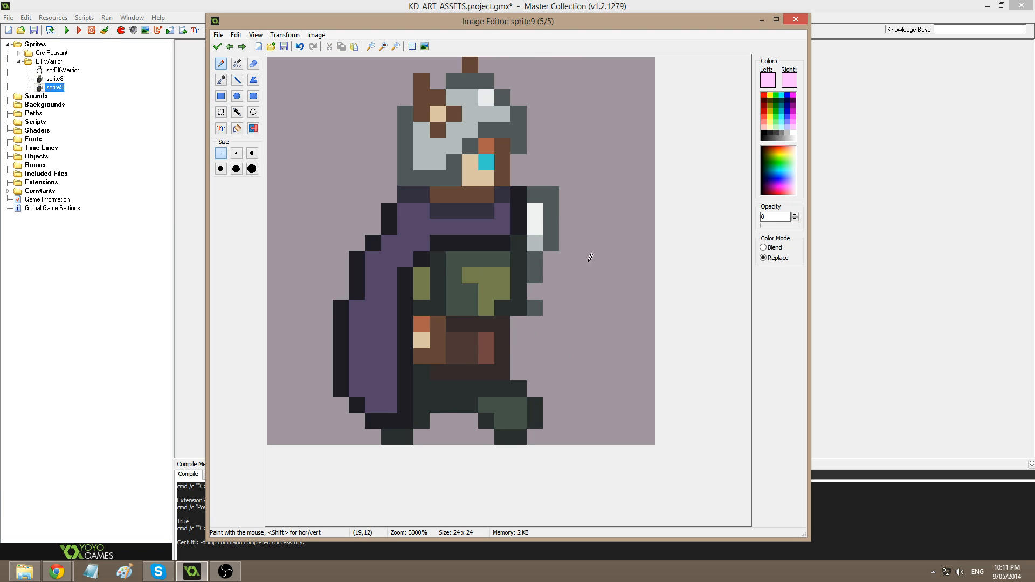
# - Flip between the last frame and the frames before it to compare the weapon, arm and cloak positions
pyautogui.press('Left')
pyautogui.press('Right')
pyautogui.press('Left')
pyautogui.press('Right')
pyautogui.press('Left')
pyautogui.press('Right')
pyautogui.press('Left')
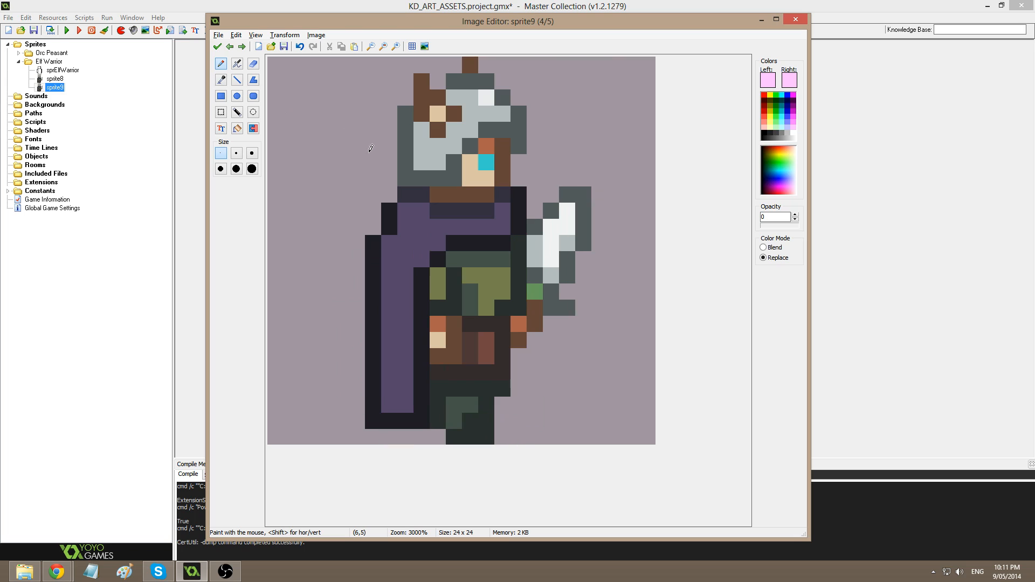
pyautogui.press('Right')
pyautogui.press('Left')
pyautogui.press('Right')
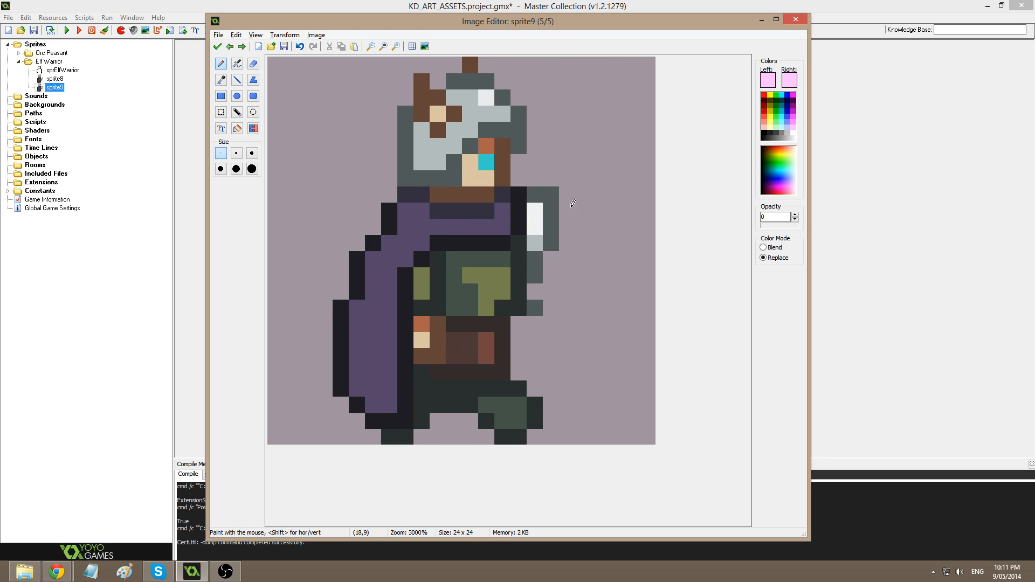
pyautogui.press('Left')
pyautogui.press('Right')
pyautogui.press('Left')
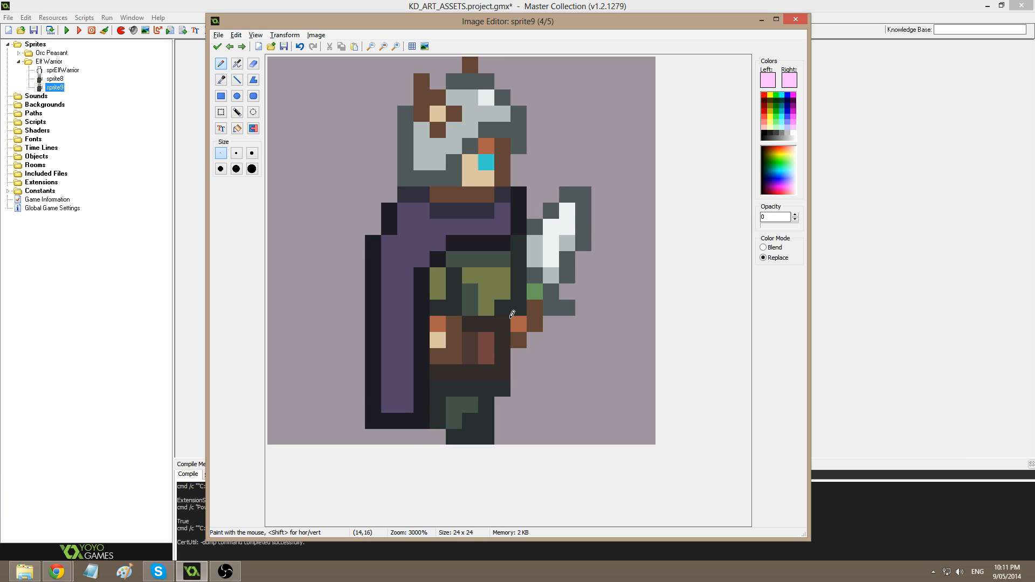
pyautogui.press('Left')
pyautogui.press('Right')
pyautogui.press('Right')
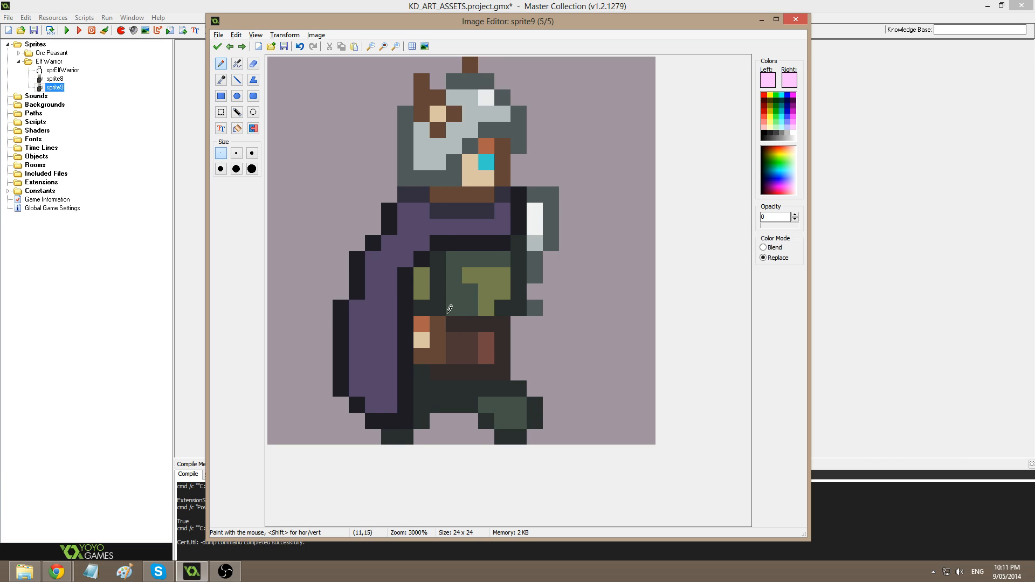
pyautogui.click(237, 80)
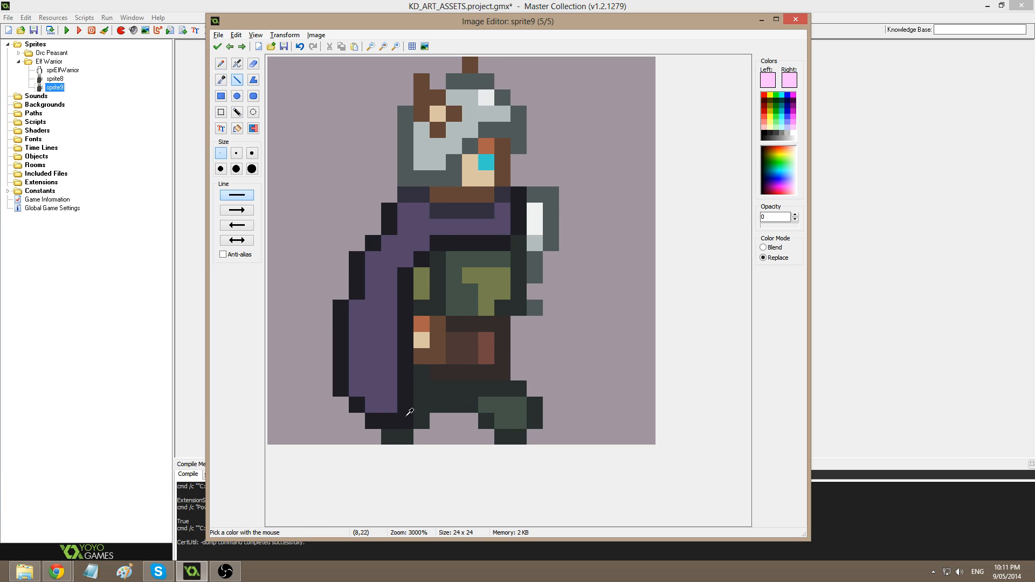
pyautogui.keyDown('ctrl'); pyautogui.click(408, 408); pyautogui.keyUp('ctrl')
pyautogui.moveTo(423, 418); pyautogui.dragTo(467, 418)
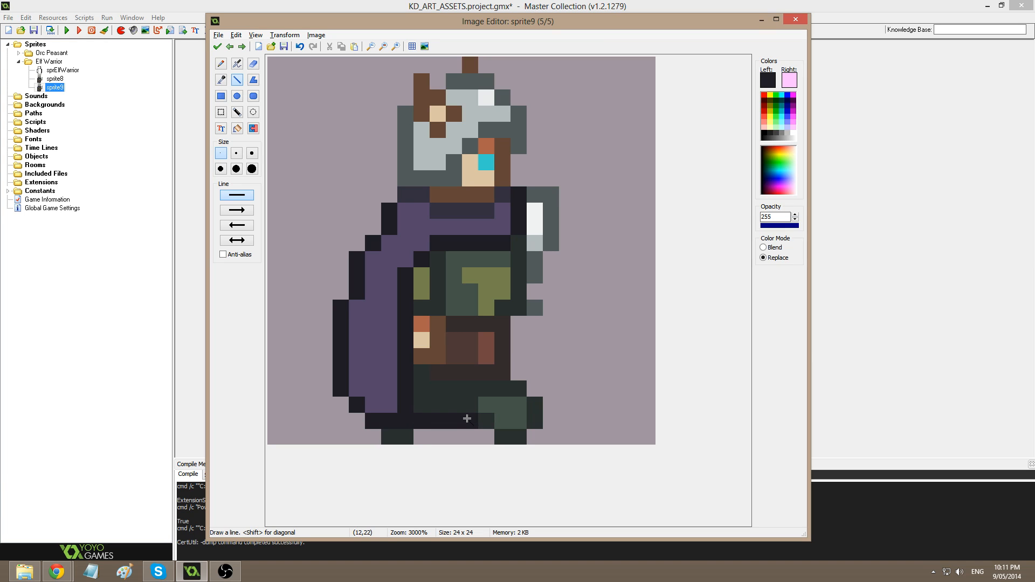
pyautogui.hotkey('ctrl', 'z')
# - Select the rear arm and hand in the last frame and move them three pixels toward the front of the body
pyautogui.click(221, 112)
pyautogui.moveTo(414, 267)
pyautogui.mouseDown()
pyautogui.moveTo(446, 365)
pyautogui.moveTo(485, 335)
pyautogui.moveTo(502, 368)
pyautogui.moveTo(488, 358)
pyautogui.moveTo(500, 340)
pyautogui.moveTo(471, 324)
pyautogui.mouseUp()
pyautogui.click(552, 328)
pyautogui.press('p')
# - Draw the cloak's dark front outline behind the arm down to a hem across the legs, extending the purple under the shoulder
pyautogui.keyDown('ctrl'); pyautogui.click(485, 356); pyautogui.keyUp('ctrl')
pyautogui.keyDown('ctrl'); pyautogui.click(424, 260); pyautogui.keyUp('ctrl')
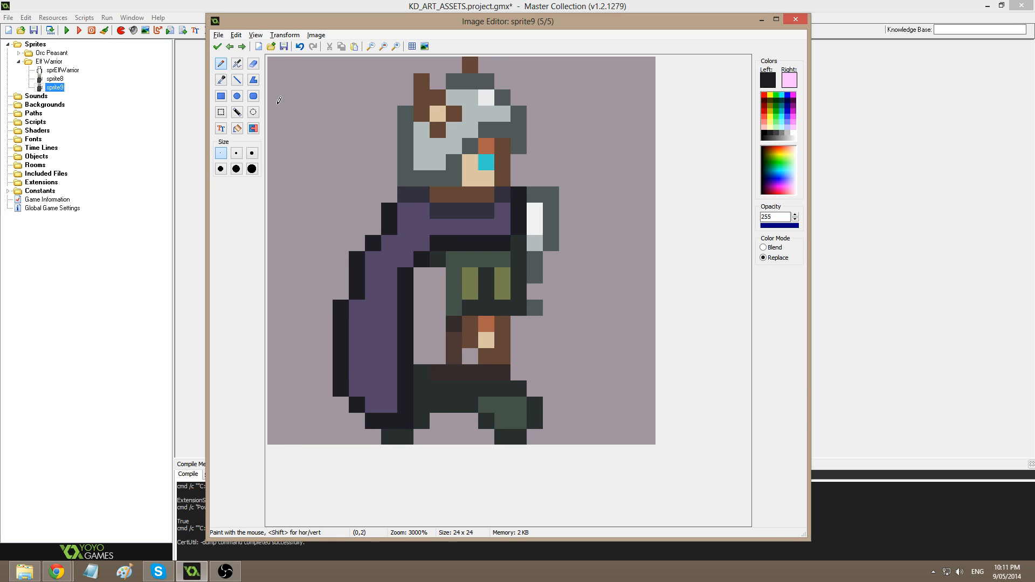
pyautogui.click(236, 80)
pyautogui.keyDown('ctrl'); pyautogui.click(462, 225); pyautogui.keyUp('ctrl')
pyautogui.moveTo(453, 240)
pyautogui.mouseDown()
pyautogui.moveTo(429, 238)
pyautogui.moveTo(433, 259)
pyautogui.moveTo(460, 258)
pyautogui.moveTo(458, 344)
pyautogui.mouseUp()
pyautogui.keyDown('ctrl'); pyautogui.click(483, 248); pyautogui.keyUp('ctrl')
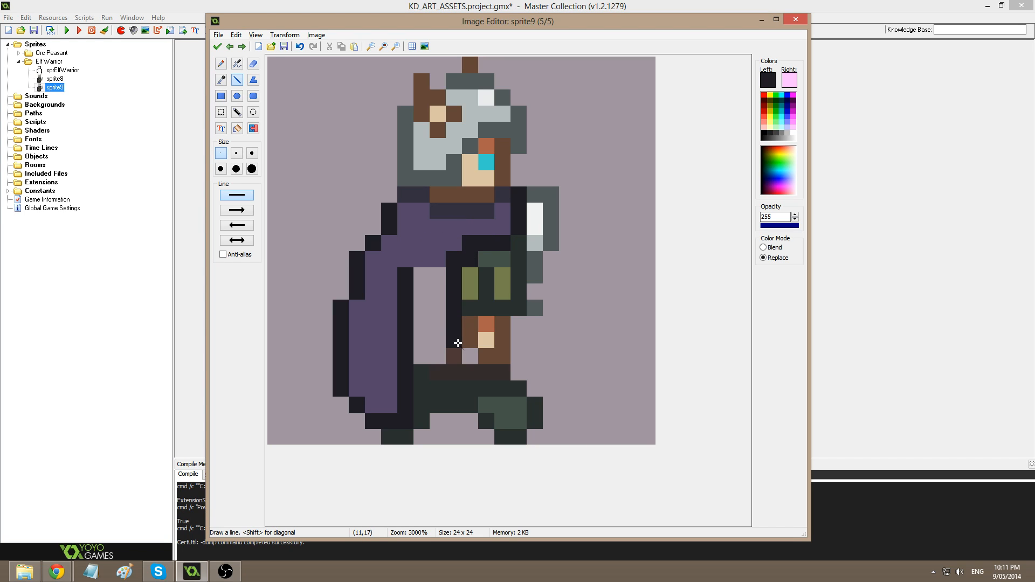
pyautogui.click(468, 355)
pyautogui.click(471, 386)
pyautogui.hotkey('ctrl', 'z')
pyautogui.moveTo(467, 351)
pyautogui.mouseDown()
pyautogui.moveTo(498, 421)
pyautogui.moveTo(367, 422)
pyautogui.moveTo(332, 308)
pyautogui.mouseUp()
# - Erase the cloak's old rear outline and its outermost purple column using the sampled transparent background
pyautogui.keyDown('ctrl'); pyautogui.click(363, 427); pyautogui.keyUp('ctrl')
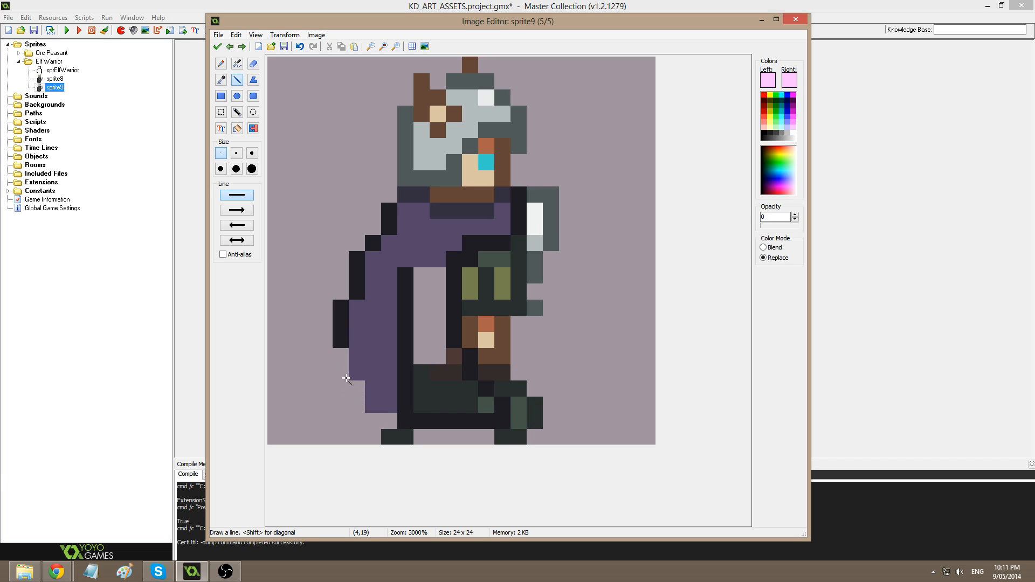
pyautogui.moveTo(357, 393); pyautogui.dragTo(360, 275)
pyautogui.moveTo(335, 335); pyautogui.dragTo(346, 275)
pyautogui.click(353, 259)
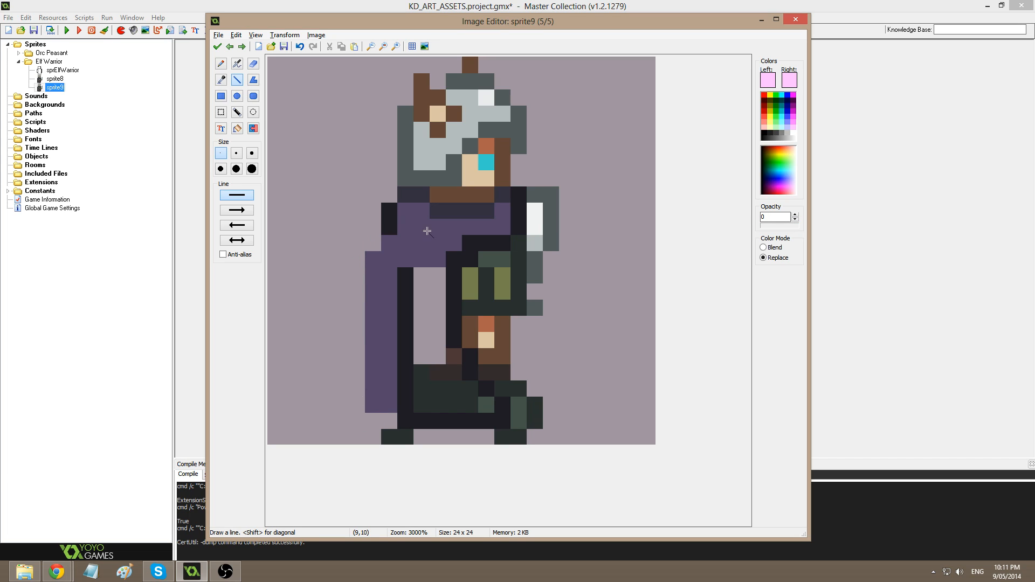
# - Paint the cloak's old inner outline purple and redraw a straight dark outline down its back
pyautogui.keyDown('ctrl'); pyautogui.click(426, 232); pyautogui.keyUp('ctrl')
pyautogui.moveTo(408, 259)
pyautogui.mouseDown()
pyautogui.moveTo(402, 408)
pyautogui.moveTo(376, 307)
pyautogui.mouseUp()
pyautogui.keyDown('ctrl'); pyautogui.click(417, 414); pyautogui.keyUp('ctrl')
pyautogui.click(390, 405)
pyautogui.hotkey('ctrl', 'z')
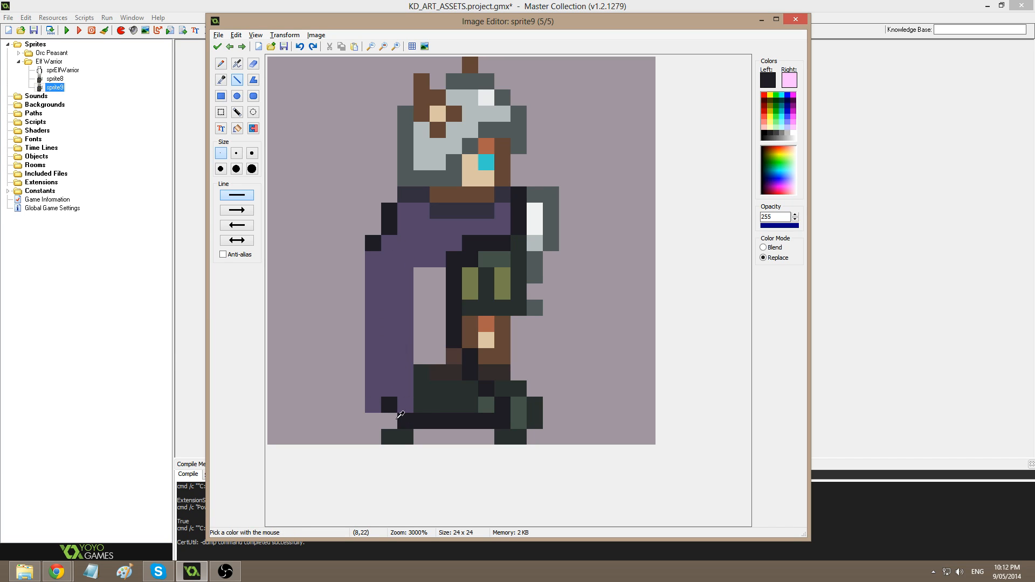
pyautogui.click(389, 389)
pyautogui.moveTo(375, 375); pyautogui.dragTo(376, 256)
# - Erase the leftover purple pixels at the cloak's rear hem corner and paint the pixel above the rear foot dark
pyautogui.keyDown('ctrl'); pyautogui.click(356, 358); pyautogui.keyUp('ctrl')
pyautogui.click(375, 405)
pyautogui.click(377, 388)
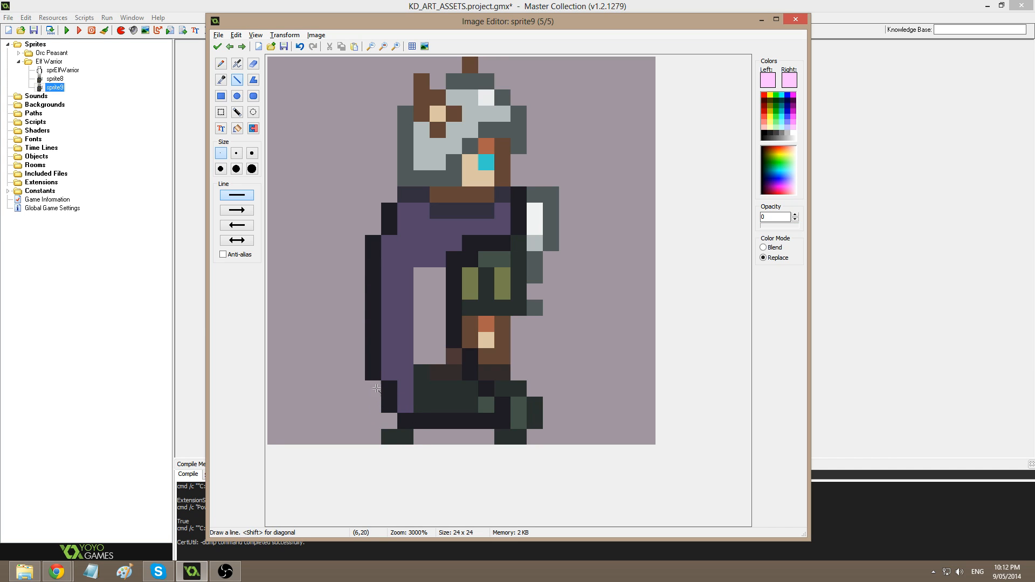
pyautogui.keyDown('ctrl'); pyautogui.click(384, 401); pyautogui.keyUp('ctrl')
pyautogui.click(385, 420)
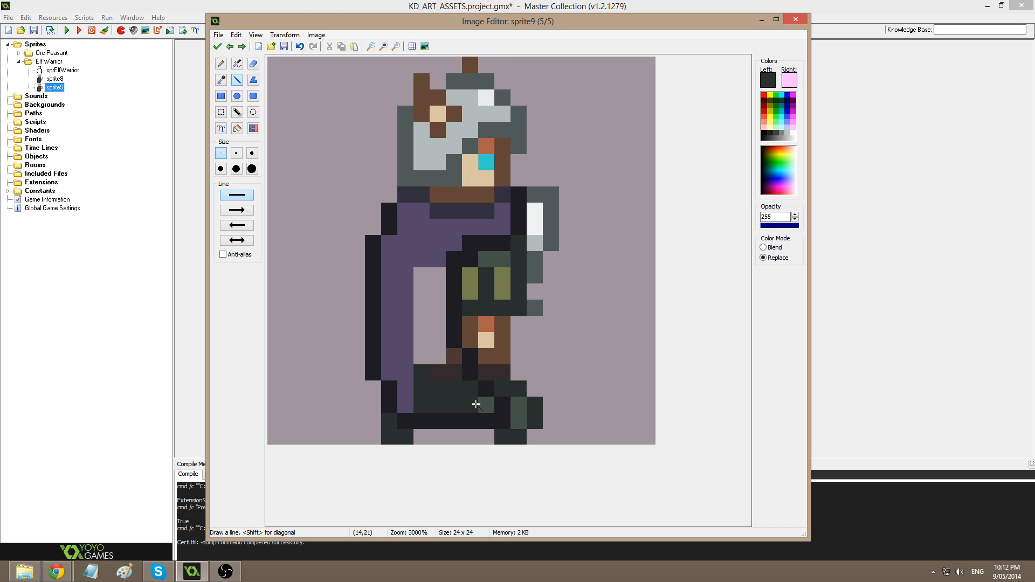
# - Fill the gap and the body areas enclosed by the new cloak outline with the sampled cloak purple
pyautogui.click(56, 572)
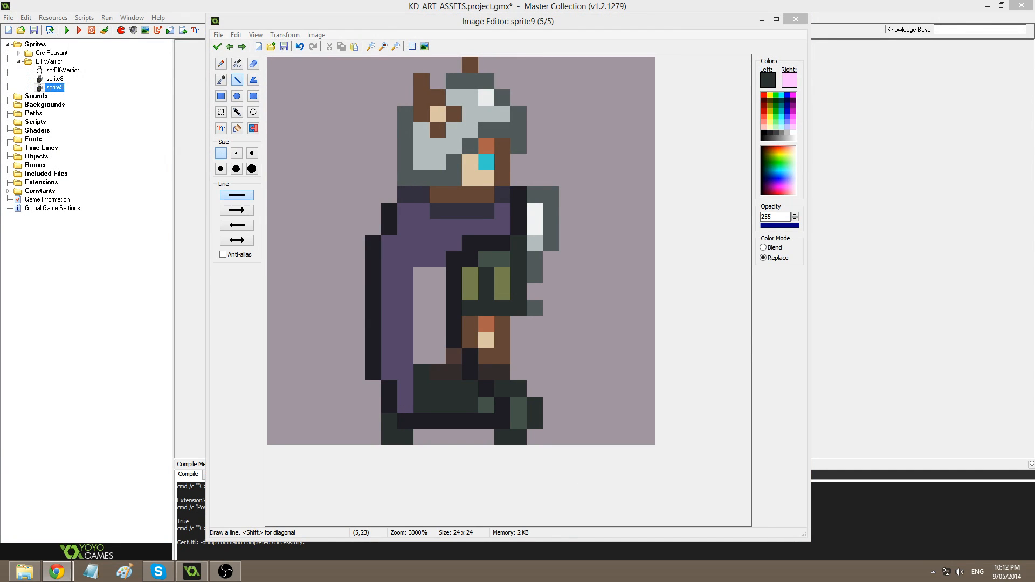
pyautogui.hotkey('alt', 'Tab')
pyautogui.keyDown('ctrl'); pyautogui.click(406, 318); pyautogui.keyUp('ctrl')
pyautogui.press('f')
pyautogui.click(420, 317)
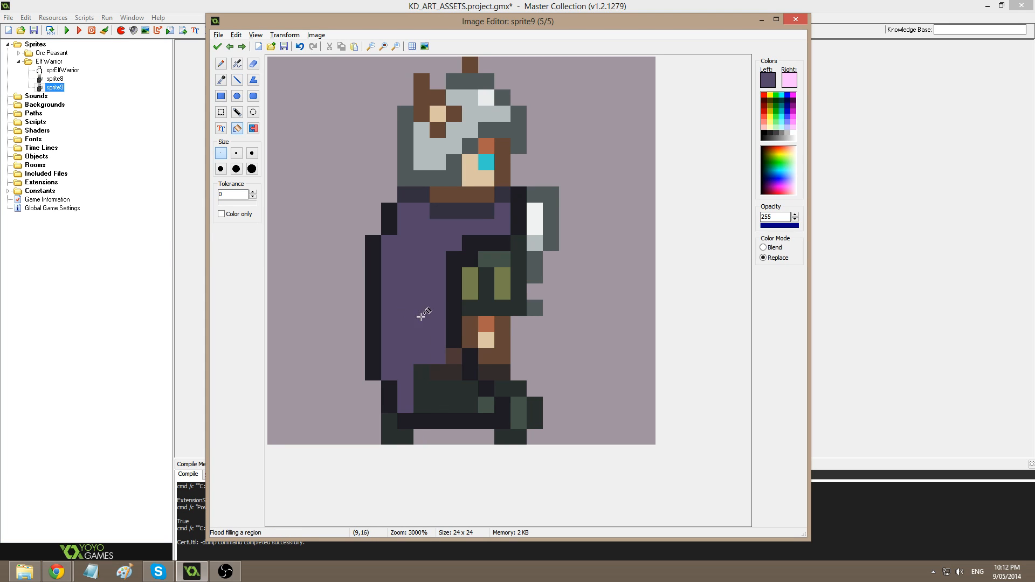
pyautogui.click(437, 391)
pyautogui.click(454, 372)
pyautogui.click(454, 355)
pyautogui.click(486, 405)
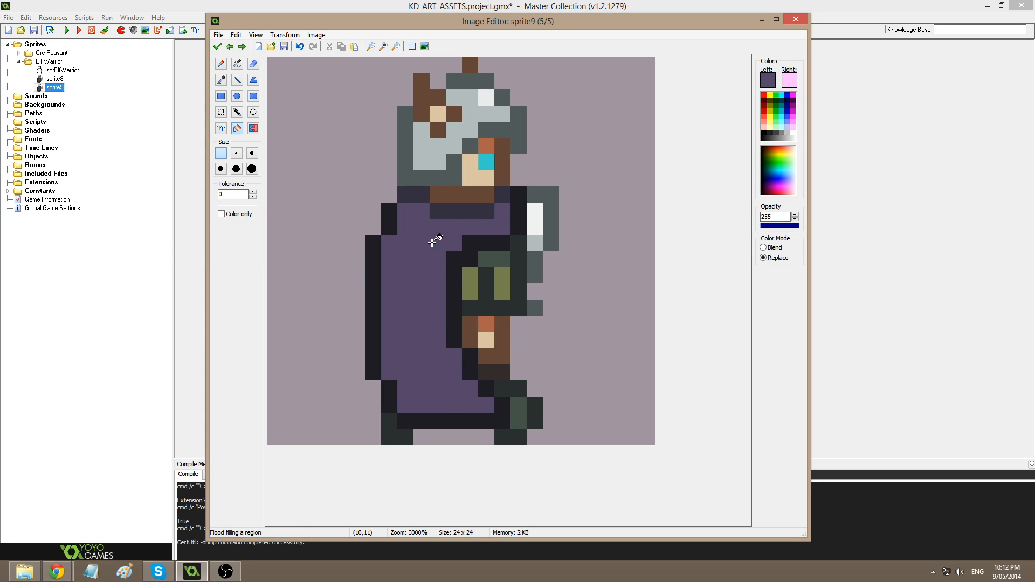
# - Darken one pixel at the top of the sleeve and round the cloak's outline above the arm with purple pixels
pyautogui.press('Left')
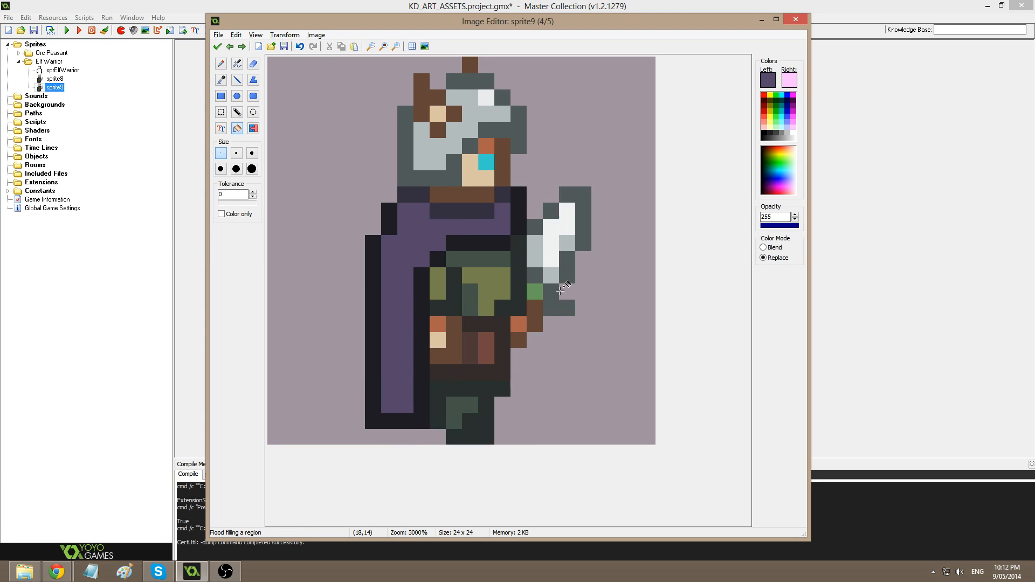
pyautogui.press('Right')
pyautogui.press('p')
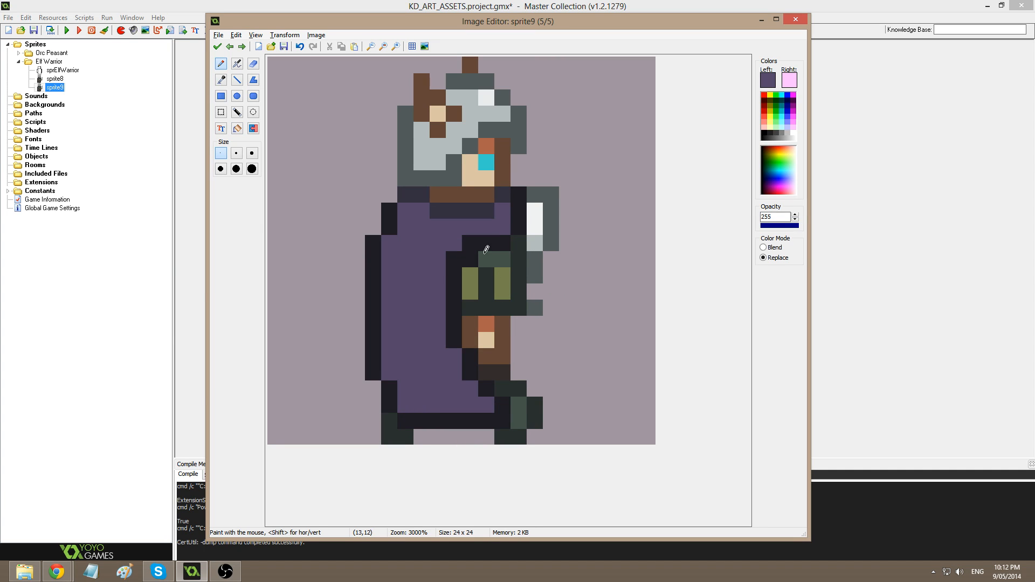
pyautogui.press('ctrl')
pyautogui.keyDown('ctrl'); pyautogui.click(486, 284); pyautogui.keyUp('ctrl')
pyautogui.click(486, 256)
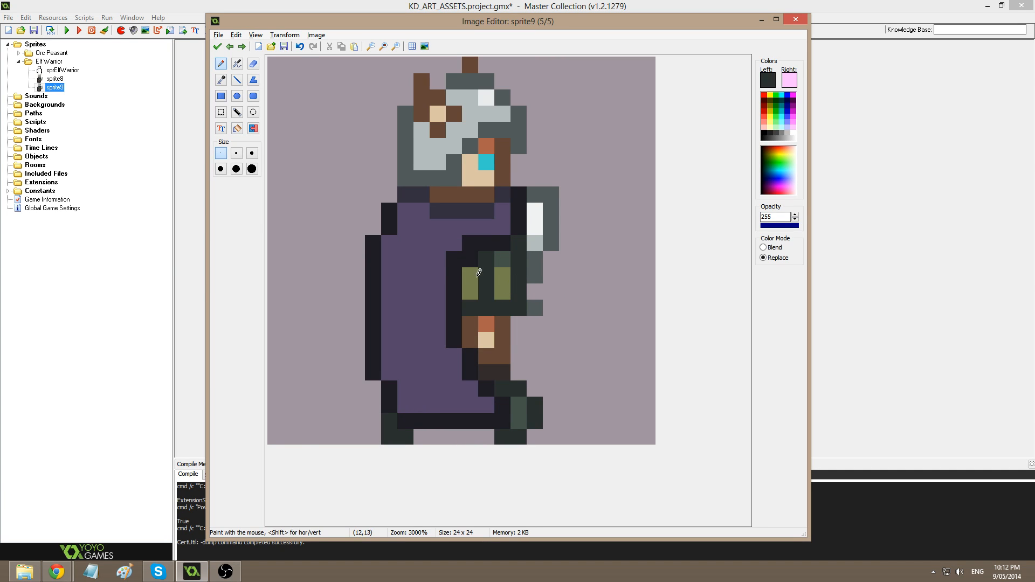
pyautogui.keyDown('ctrl'); pyautogui.click(444, 261); pyautogui.keyUp('ctrl')
pyautogui.moveTo(451, 259); pyautogui.dragTo(471, 245)
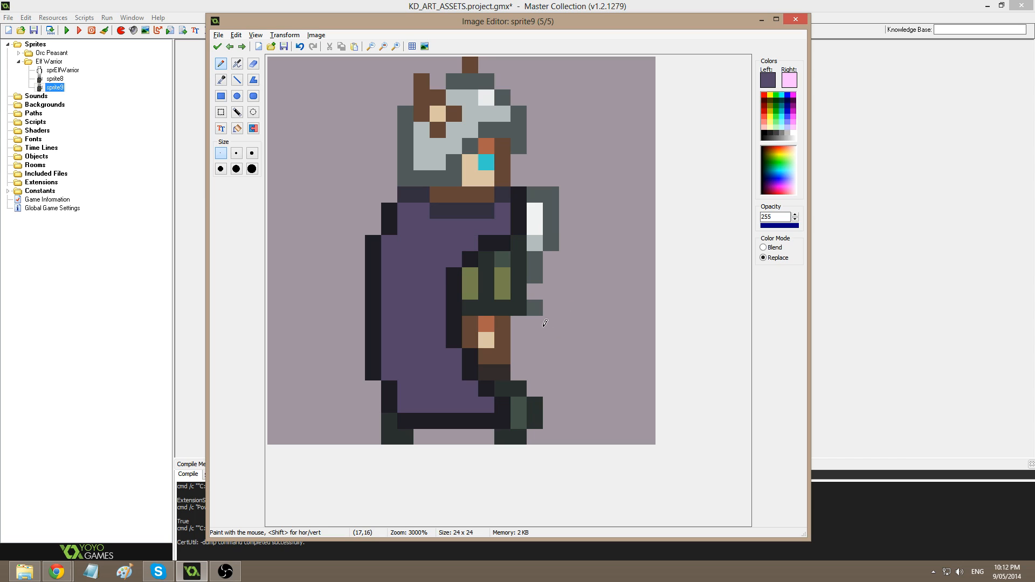
# - Recolour the olive pixels at the front of the torso with the sampled grey-green and accept the frame edits
pyautogui.keyDown('ctrl'); pyautogui.click(515, 302); pyautogui.keyUp('ctrl')
pyautogui.moveTo(502, 294)
pyautogui.mouseDown()
pyautogui.moveTo(502, 242)
pyautogui.moveTo(501, 285)
pyautogui.mouseUp()
pyautogui.hotkey('ctrl', 'z')
pyautogui.keyDown('ctrl'); pyautogui.click(502, 253); pyautogui.keyUp('ctrl')
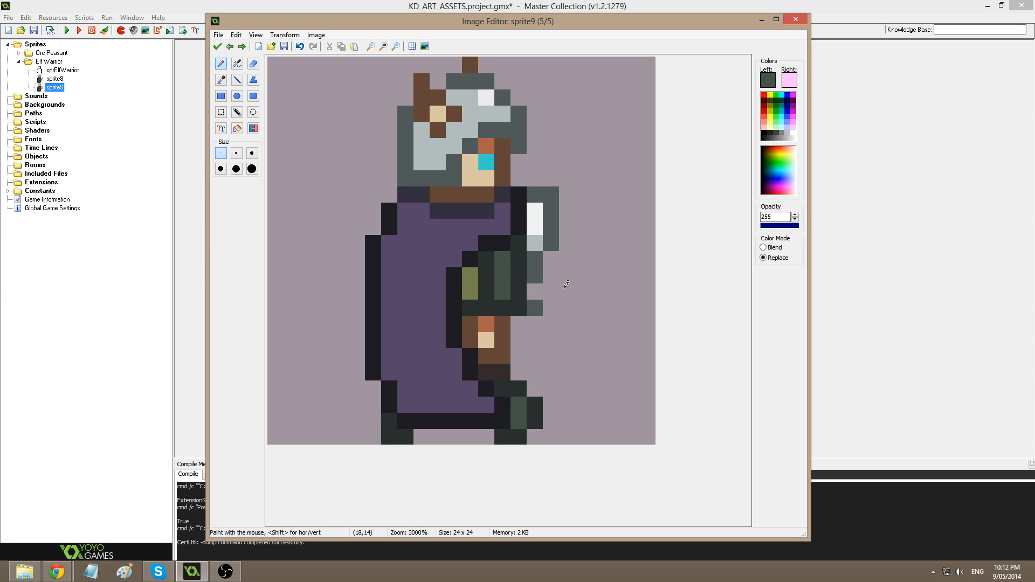
pyautogui.click(218, 46)
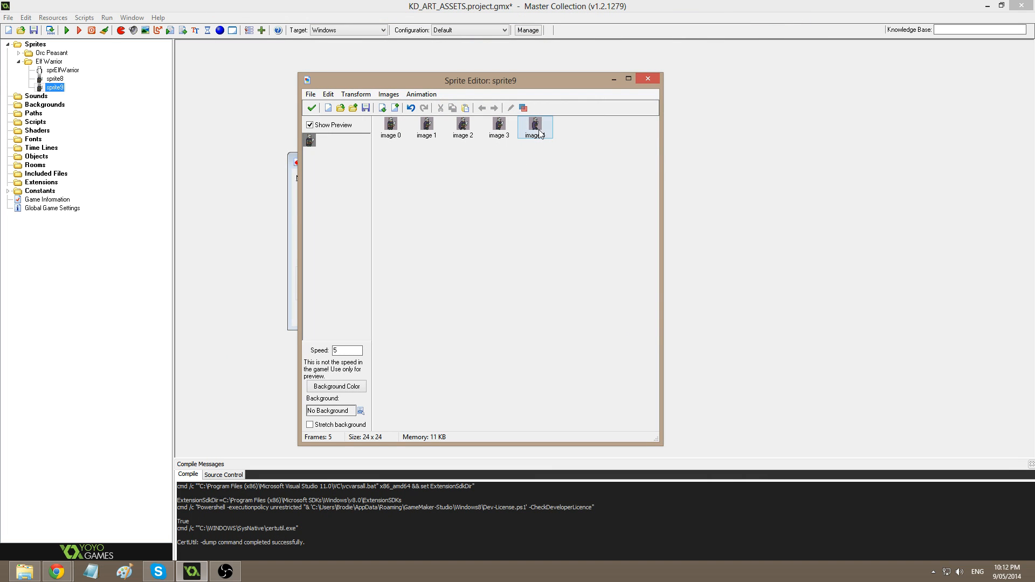
# - Reopen the last frame, darken the front shin's highlight, and extend the rear foot one pixel forward
pyautogui.doubleClick(540, 133)
pyautogui.scroll(3, 512, 393)
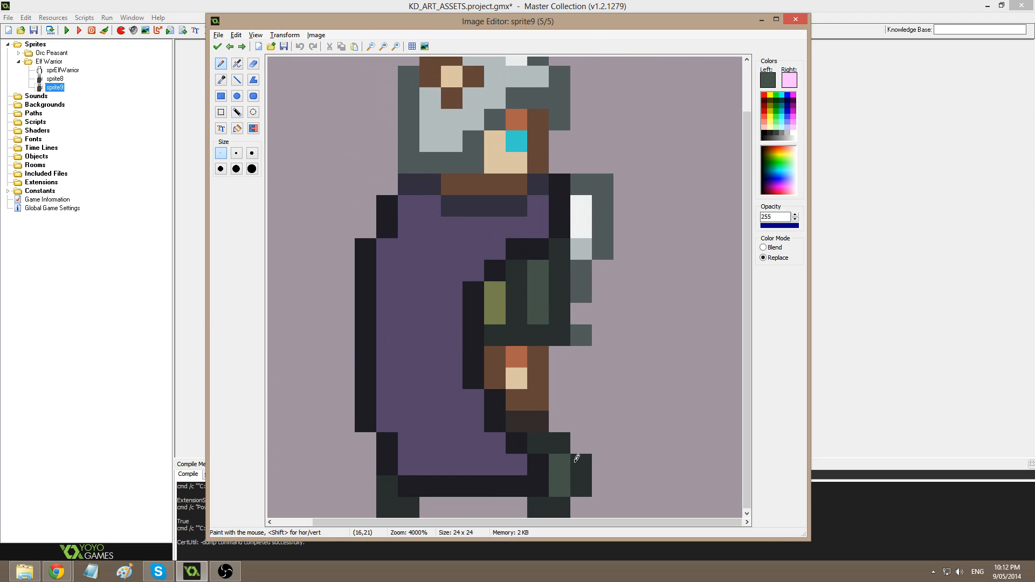
pyautogui.keyDown('ctrl'); pyautogui.click(576, 459); pyautogui.keyUp('ctrl')
pyautogui.moveTo(564, 461); pyautogui.dragTo(569, 477)
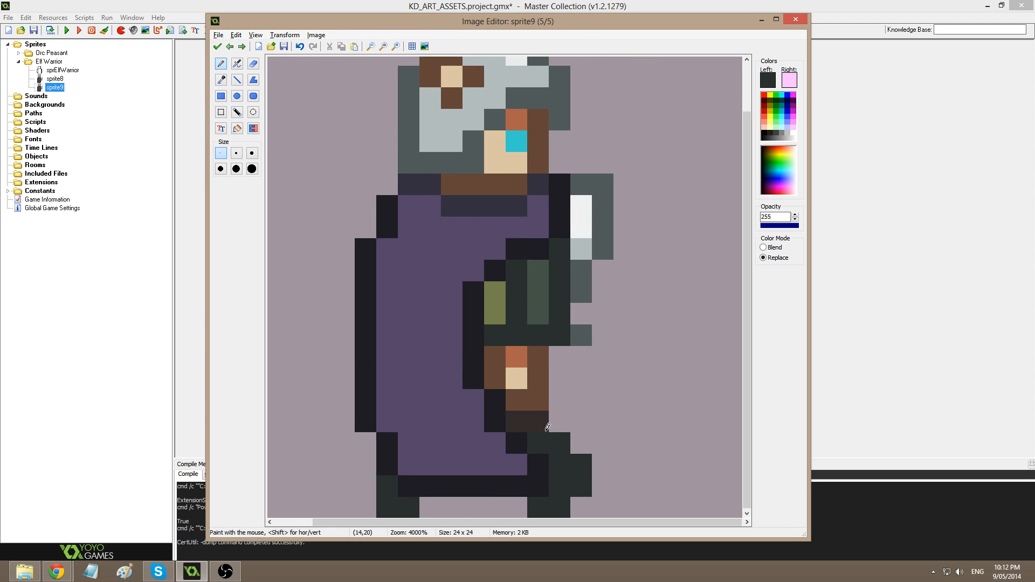
pyautogui.click(430, 507)
pyautogui.scroll(-1, 631, 336)
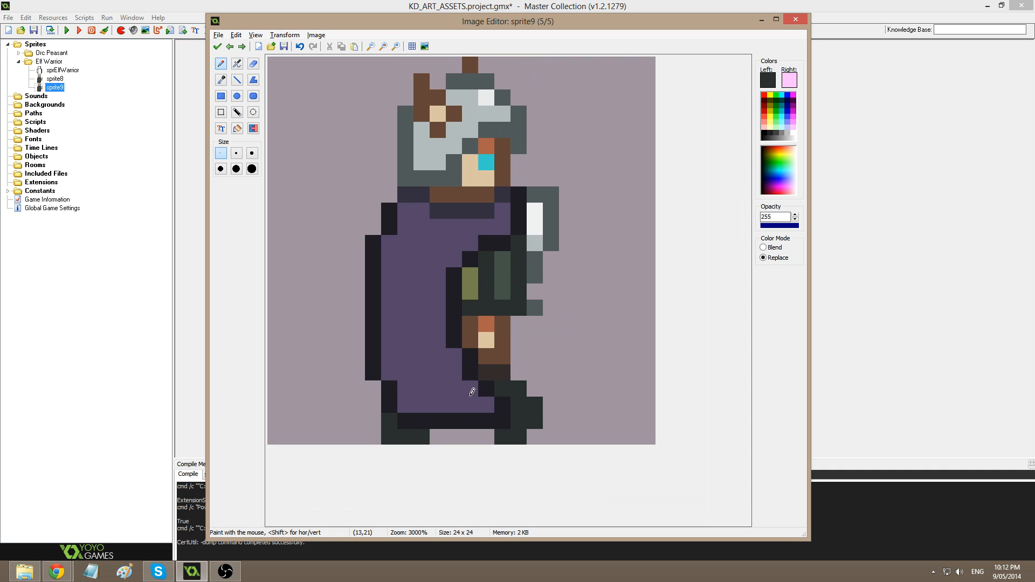
# - Reshape the cloak's rear hem corner against the previous frame, adding dark outline pixels and erasing the ones sticking out
pyautogui.keyDown('ctrl'); pyautogui.click(430, 413); pyautogui.keyUp('ctrl')
pyautogui.press('Left')
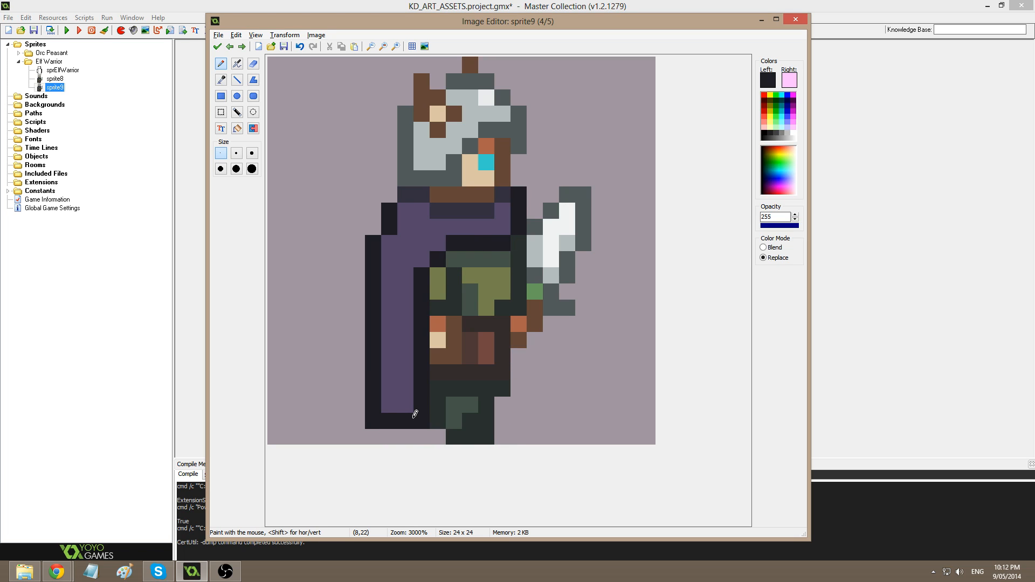
pyautogui.press('Right')
pyautogui.press('Left')
pyautogui.press('Right')
pyautogui.moveTo(377, 419)
pyautogui.mouseDown()
pyautogui.moveTo(386, 415)
pyautogui.moveTo(370, 385)
pyautogui.moveTo(386, 391)
pyautogui.mouseUp()
pyautogui.hotkey('ctrl', 'z')
pyautogui.click(388, 422)
pyautogui.keyDown('ctrl'); pyautogui.click(404, 391); pyautogui.keyUp('ctrl')
pyautogui.keyDown('ctrl'); pyautogui.click(373, 434); pyautogui.keyUp('ctrl')
pyautogui.click(376, 423)
pyautogui.keyDown('ctrl'); pyautogui.click(402, 419); pyautogui.keyUp('ctrl')
pyautogui.click(387, 405)
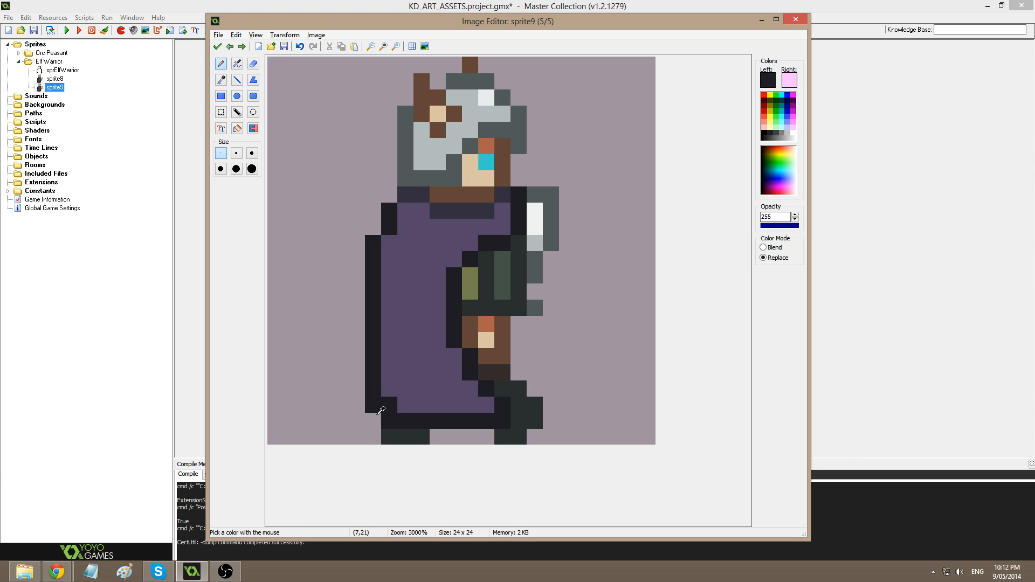
pyautogui.keyDown('ctrl'); pyautogui.click(375, 417); pyautogui.keyUp('ctrl')
pyautogui.click(375, 405)
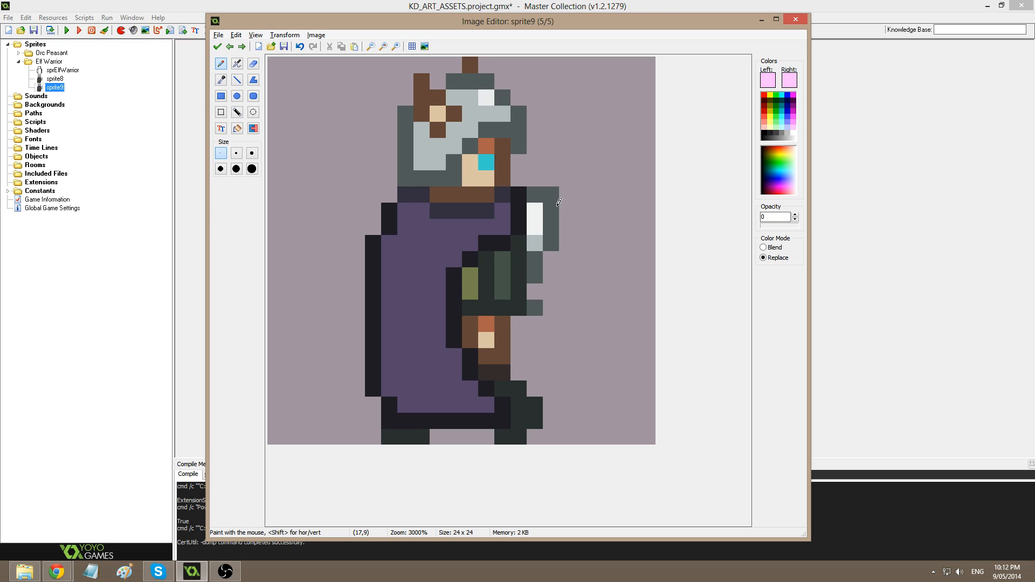
# - Accept the frame edits and delete the first image from the sprite's sequence
pyautogui.click(217, 47)
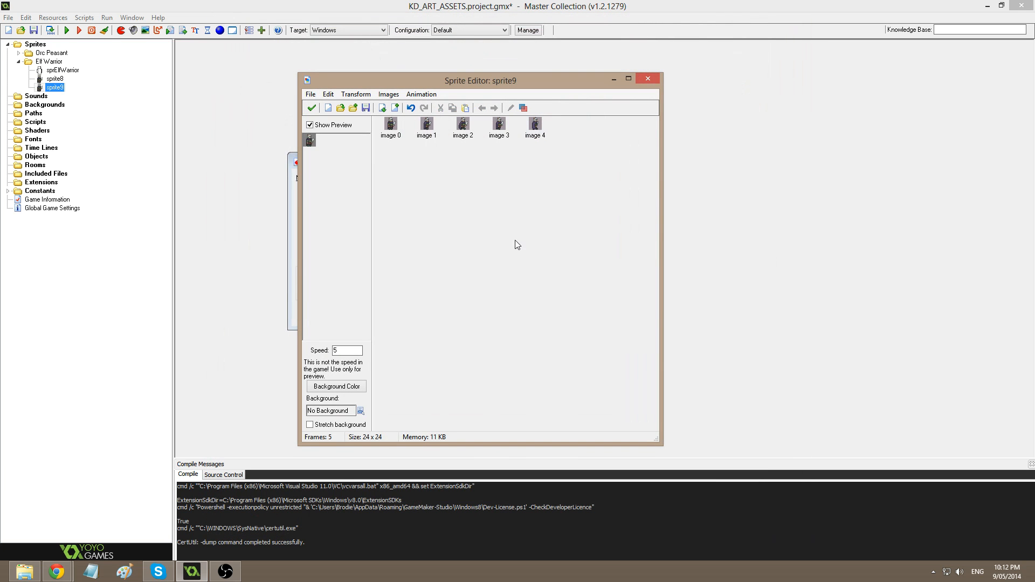
pyautogui.click(397, 126)
pyautogui.press('Delete')
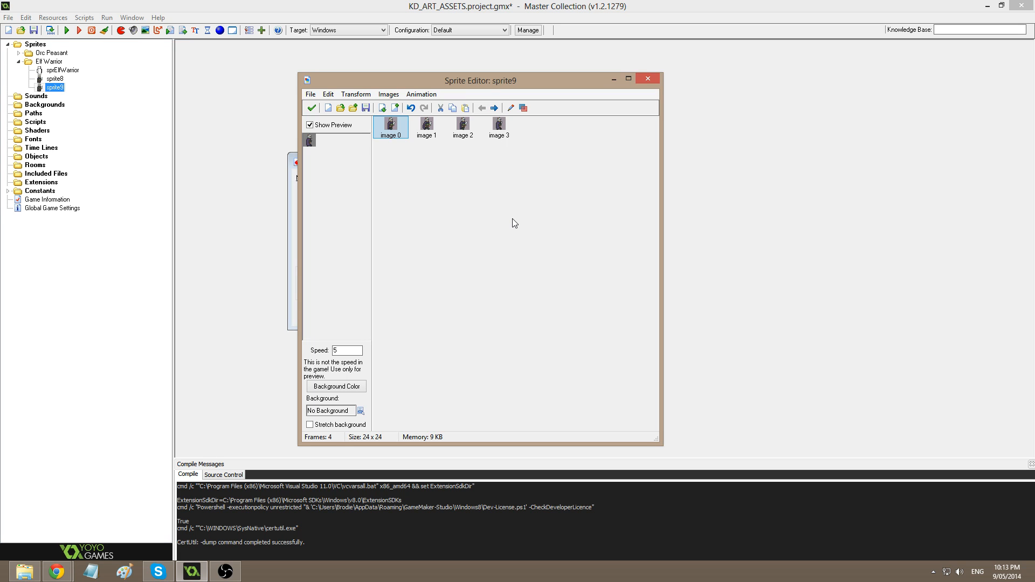
# - Open the last frame and cycle through all four frames to check the motion of the cloak, legs, arm and weapon
pyautogui.doubleClick(499, 127)
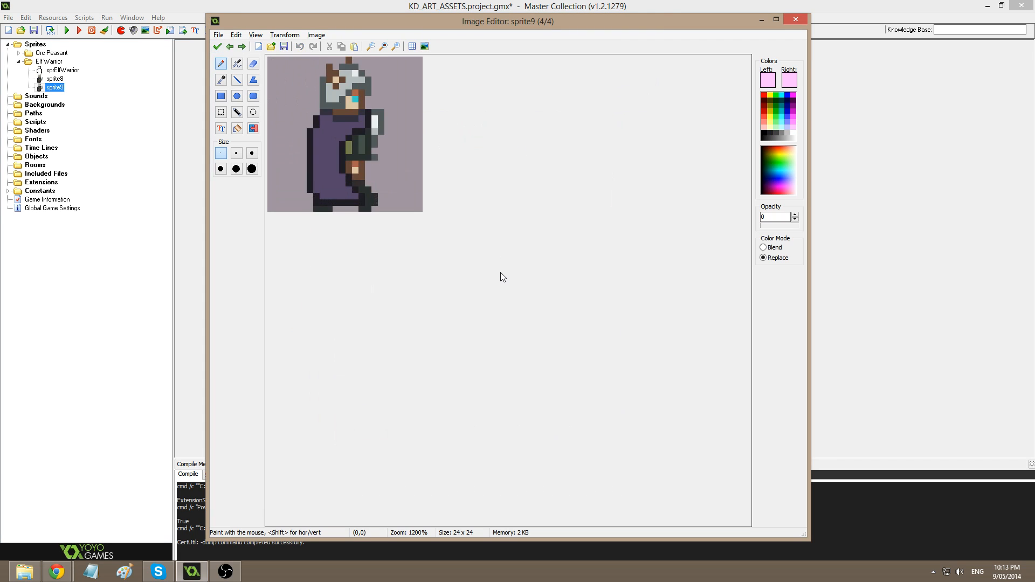
pyautogui.scroll(3, 500, 273)
pyautogui.press('Right')
pyautogui.press('Right')
pyautogui.press('Right')
pyautogui.press('Right')
pyautogui.press('Right')
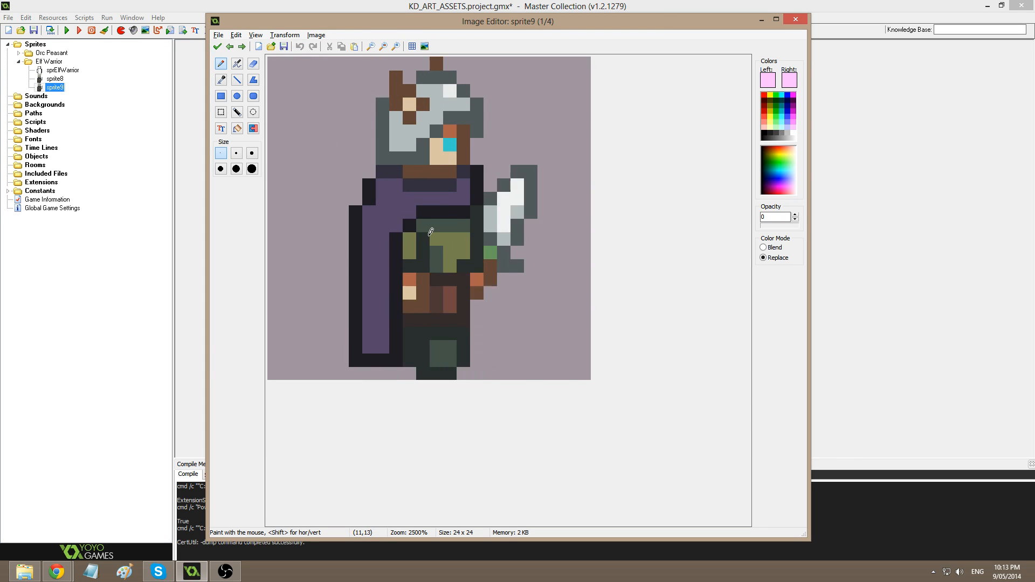
pyautogui.press('Left')
pyautogui.press('Left')
pyautogui.press('Left')
pyautogui.press('Left')
pyautogui.press('Left')
pyautogui.press('Left')
pyautogui.press('Right')
pyautogui.press('Left')
pyautogui.press('Right')
pyautogui.press('Left')
pyautogui.press('Right')
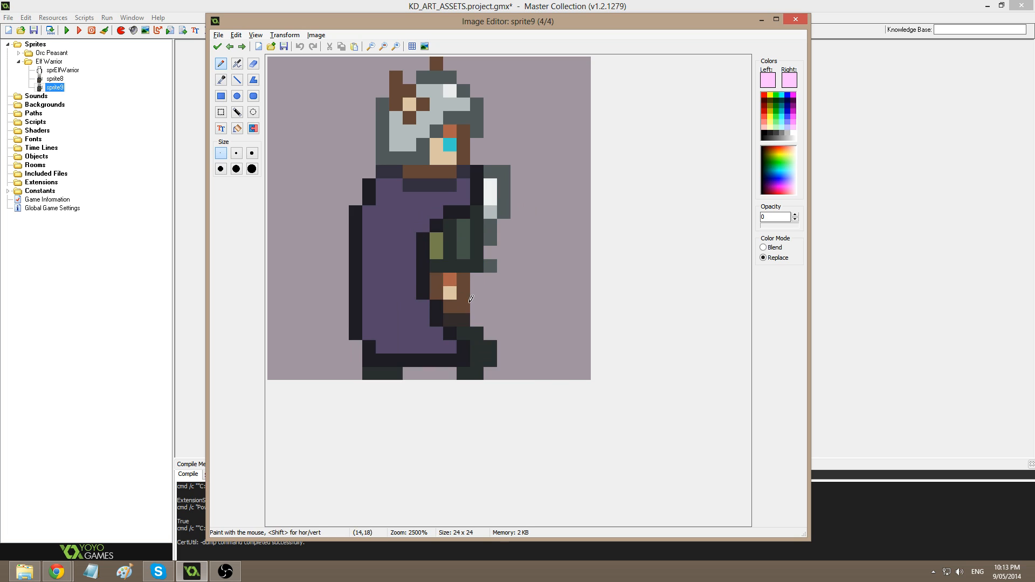
pyautogui.press('Left')
pyautogui.click(217, 47)
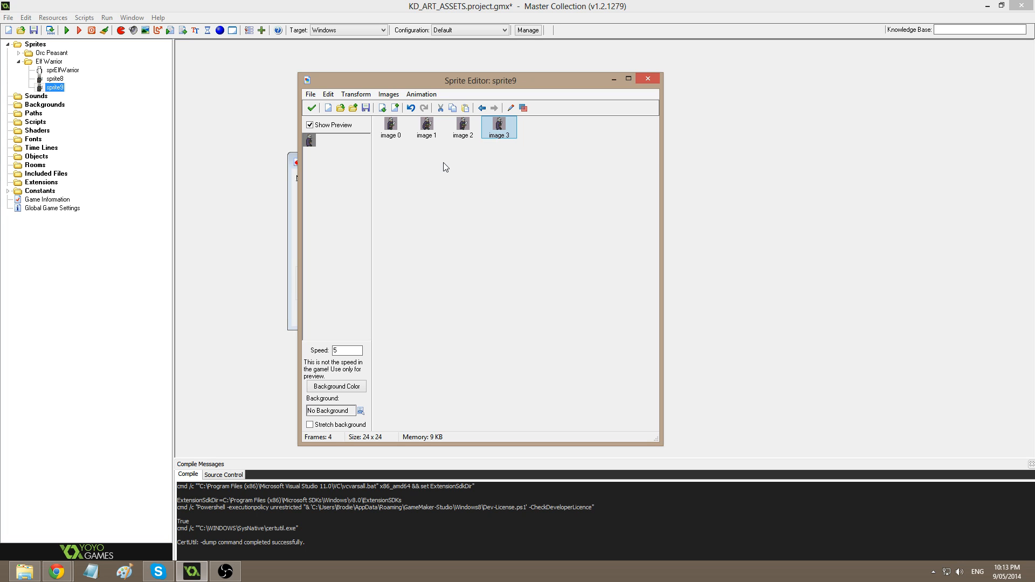
# - Reopen the last frame, select the rear sleeve with its cloak outline, and move it one pixel backward
pyautogui.doubleClick(498, 127)
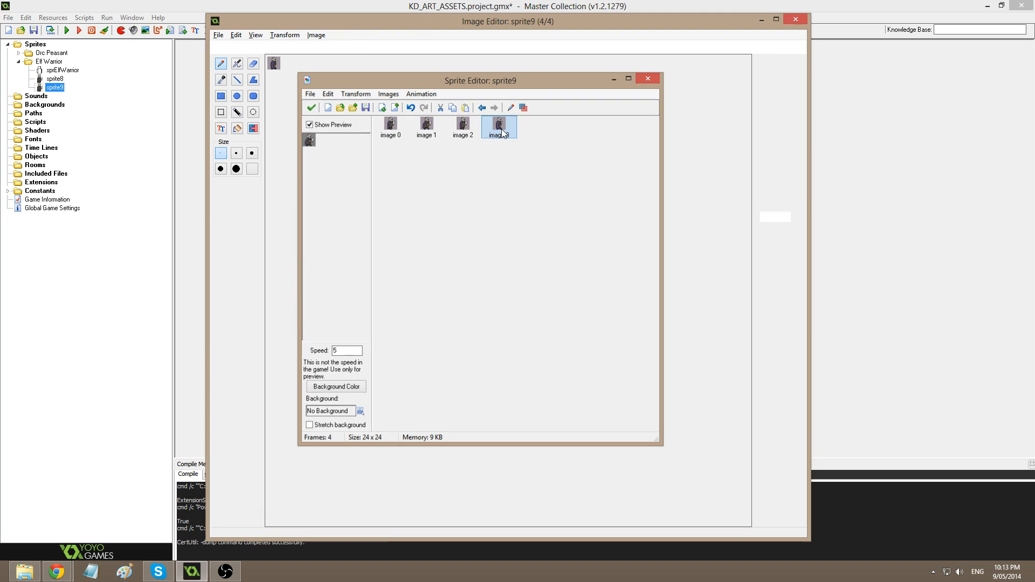
pyautogui.scroll(4, 432, 333)
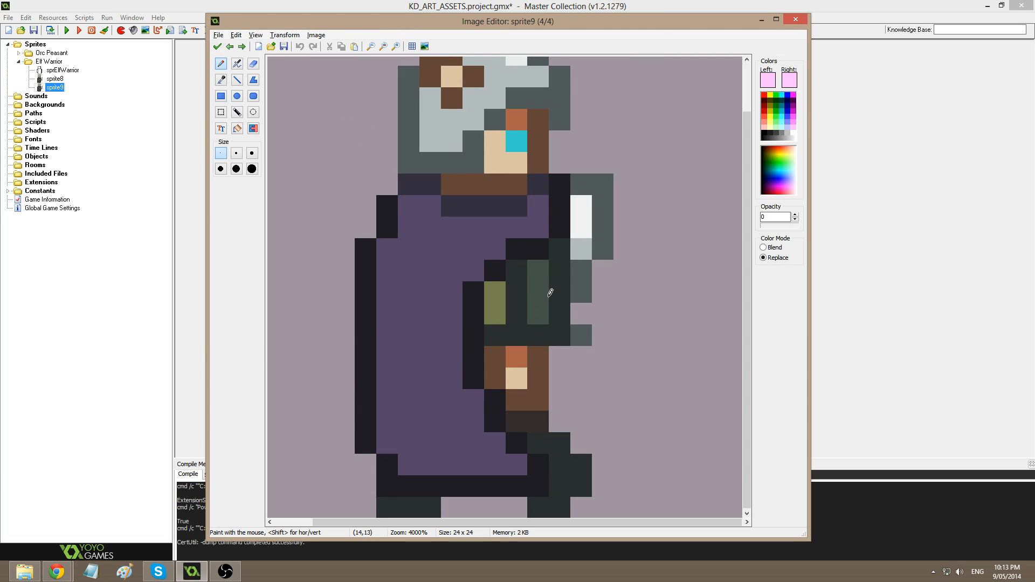
pyautogui.press('s')
pyautogui.moveTo(476, 263)
pyautogui.mouseDown()
pyautogui.moveTo(508, 349)
pyautogui.moveTo(508, 331)
pyautogui.moveTo(480, 328)
pyautogui.mouseUp()
pyautogui.press('d')
# - Repaint the rear hand one pixel farther back with orange, skin and brown pixels, and erase the leftover brown pixel in front
pyautogui.keyDown('ctrl'); pyautogui.click(544, 360); pyautogui.keyUp('ctrl')
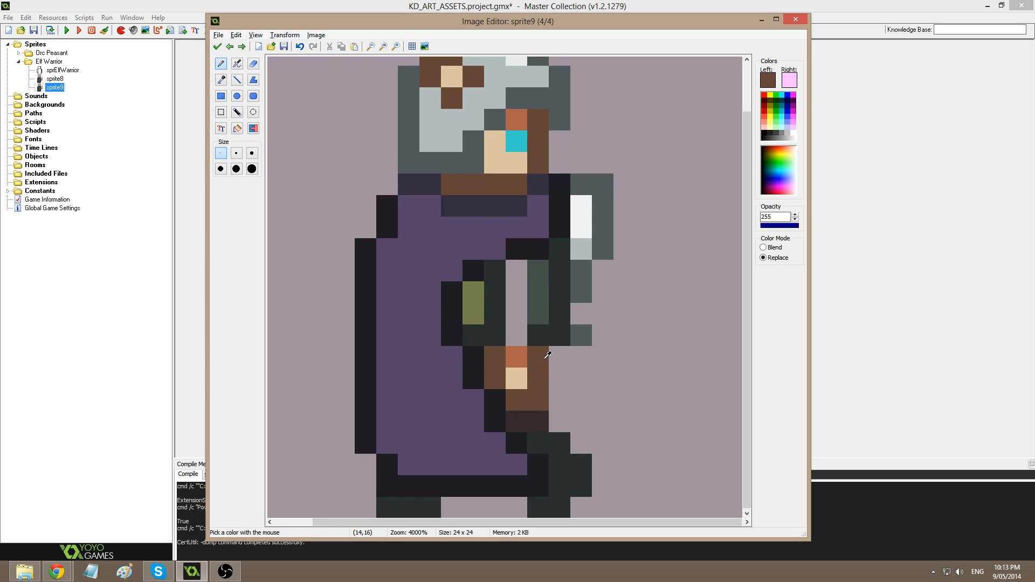
pyautogui.click(517, 357)
pyautogui.keyDown('ctrl'); pyautogui.click(514, 373); pyautogui.keyUp('ctrl')
pyautogui.hotkey('ctrl', 'z')
pyautogui.keyDown('ctrl'); pyautogui.click(517, 356); pyautogui.keyUp('ctrl')
pyautogui.click(495, 357)
pyautogui.keyDown('ctrl'); pyautogui.click(521, 370); pyautogui.keyUp('ctrl')
pyautogui.click(495, 377)
pyautogui.keyDown('ctrl'); pyautogui.click(533, 361); pyautogui.keyUp('ctrl')
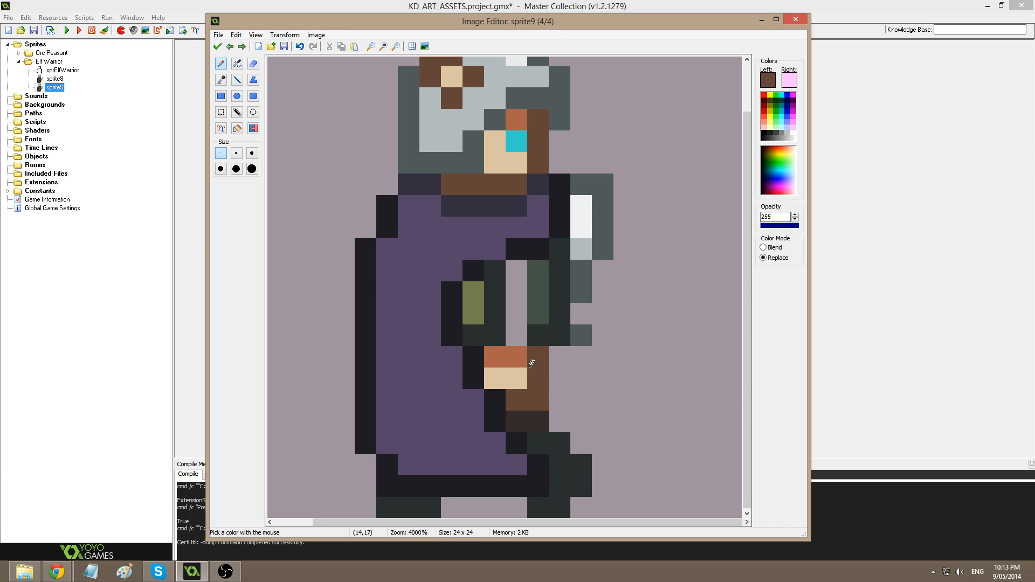
pyautogui.click(516, 357)
pyautogui.keyDown('ctrl'); pyautogui.click(512, 302); pyautogui.keyUp('ctrl')
pyautogui.click(538, 357)
# - Bridge the tunic's lower edge with a dark green pixel and add a dark brown pixel beneath it in the last frame
pyautogui.keyDown('ctrl'); pyautogui.click(561, 330); pyautogui.keyUp('ctrl')
pyautogui.click(522, 330)
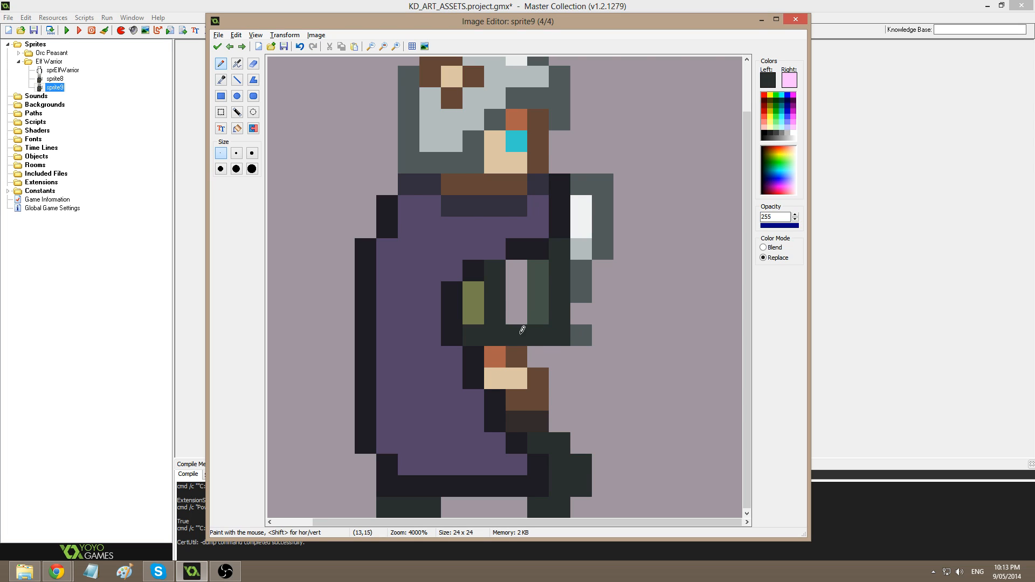
pyautogui.click(539, 347)
pyautogui.keyDown('ctrl'); pyautogui.click(538, 422); pyautogui.keyUp('ctrl')
pyautogui.click(543, 348)
# - Fill the tunic gap in front of the rear sleeve with olive and grey-green pixels, comparing against the neighbouring frame
pyautogui.keyDown('ctrl'); pyautogui.click(477, 304); pyautogui.keyUp('ctrl')
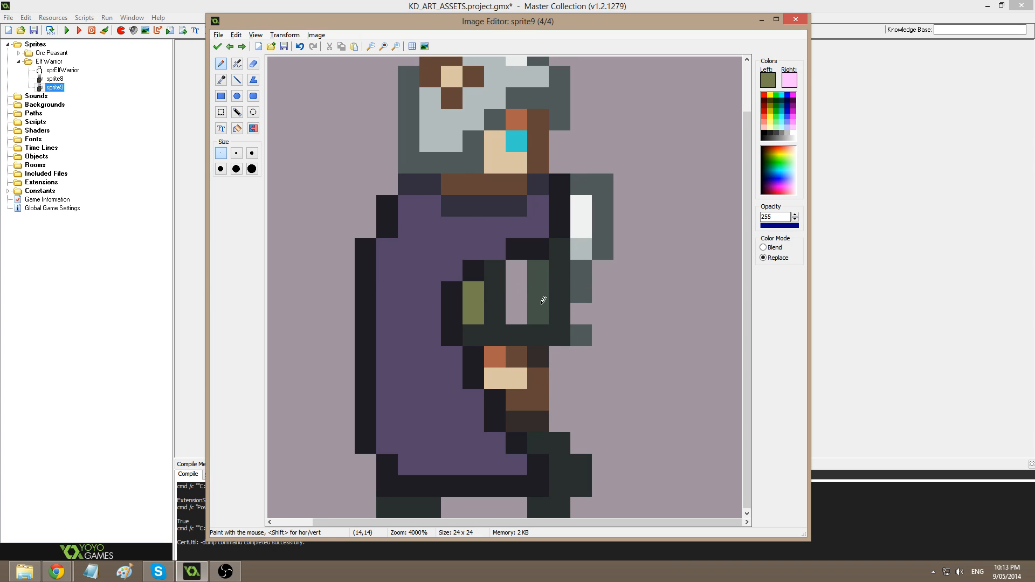
pyautogui.moveTo(541, 307)
pyautogui.mouseDown()
pyautogui.moveTo(539, 285)
pyautogui.moveTo(522, 315)
pyautogui.mouseUp()
pyautogui.keyDown('ctrl'); pyautogui.click(534, 267); pyautogui.keyUp('ctrl')
pyautogui.press('Left')
pyautogui.press('Right')
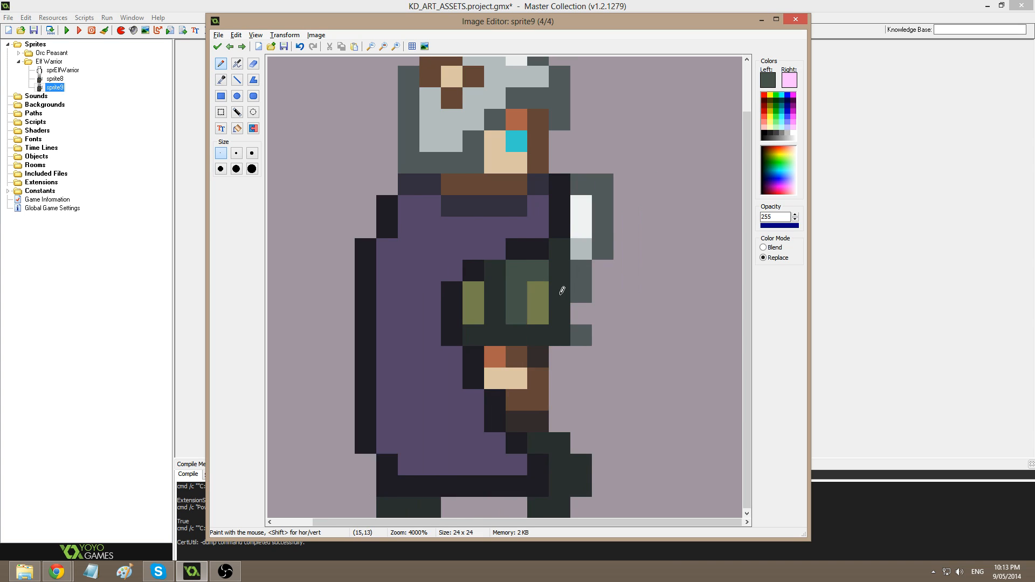
pyautogui.press('Left')
pyautogui.press('Right')
pyautogui.press('Left')
pyautogui.press('Right')
# - Fill the area below the rear hand with brown and dark brown pixels, and continue the cloak's near-black front edge downward
pyautogui.keyDown('ctrl'); pyautogui.click(520, 420); pyautogui.keyUp('ctrl')
pyautogui.moveTo(495, 400)
pyautogui.mouseDown()
pyautogui.moveTo(496, 420)
pyautogui.moveTo(474, 421)
pyautogui.moveTo(486, 440)
pyautogui.mouseUp()
pyautogui.keyDown('ctrl'); pyautogui.click(523, 394); pyautogui.keyUp('ctrl')
pyautogui.click(495, 399)
pyautogui.keyDown('ctrl'); pyautogui.click(477, 368); pyautogui.keyUp('ctrl')
pyautogui.click(495, 464)
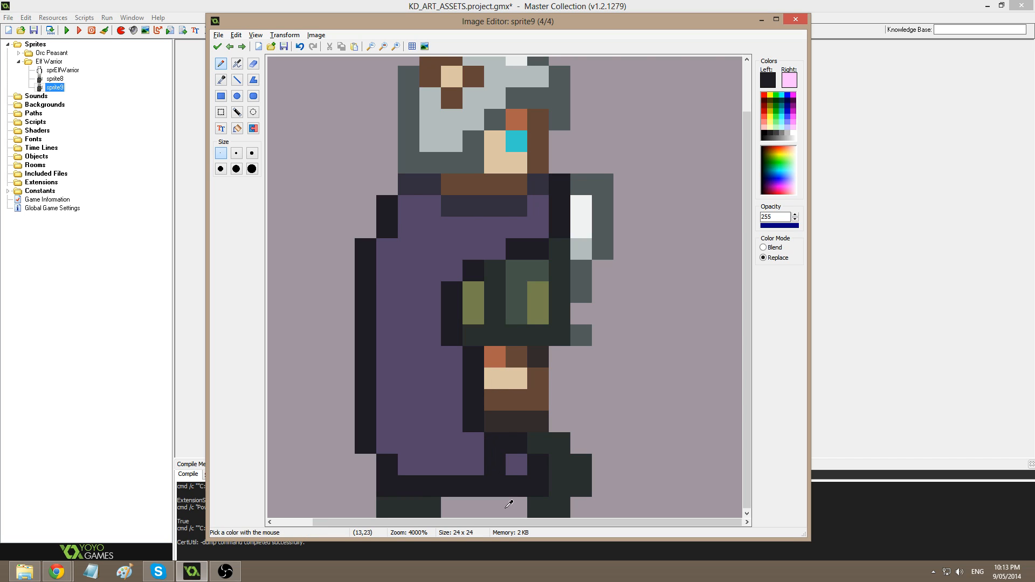
# - Cover the leftover cloak pixels over the front leg with dark green and complete the cloak's near-black front edge
pyautogui.keyDown('ctrl'); pyautogui.click(530, 501); pyautogui.keyUp('ctrl')
pyautogui.moveTo(527, 482)
pyautogui.mouseDown()
pyautogui.moveTo(504, 439)
pyautogui.moveTo(522, 440)
pyautogui.mouseUp()
pyautogui.keyDown('ctrl'); pyautogui.click(494, 462); pyautogui.keyUp('ctrl')
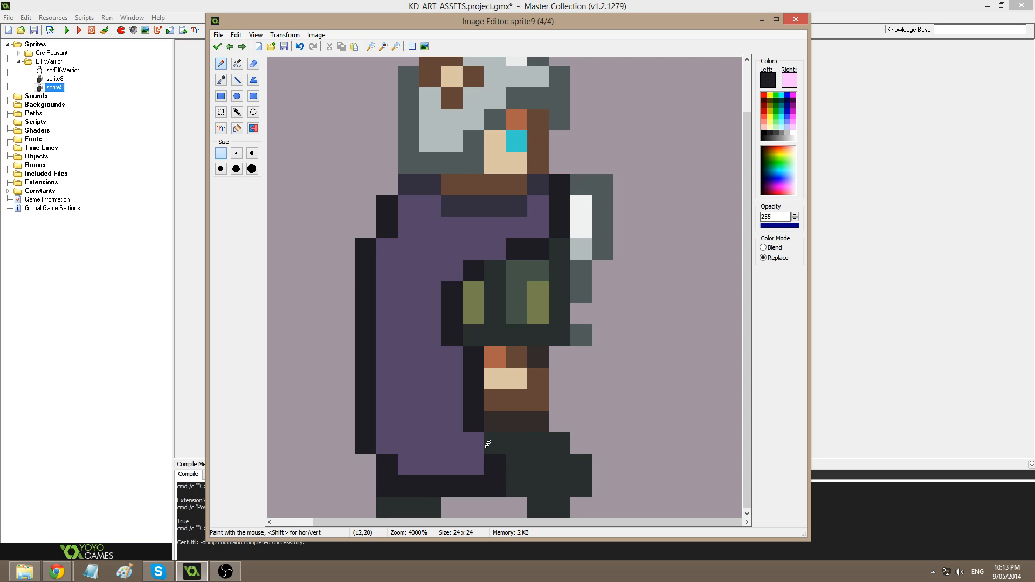
pyautogui.click(481, 436)
# - Cycle backward through the frames to check the motion, and accept the frame edits
pyautogui.press('Left')
pyautogui.press('Left')
pyautogui.press('Left')
pyautogui.press('Left')
pyautogui.press('Left')
pyautogui.press('Left')
pyautogui.press('Left')
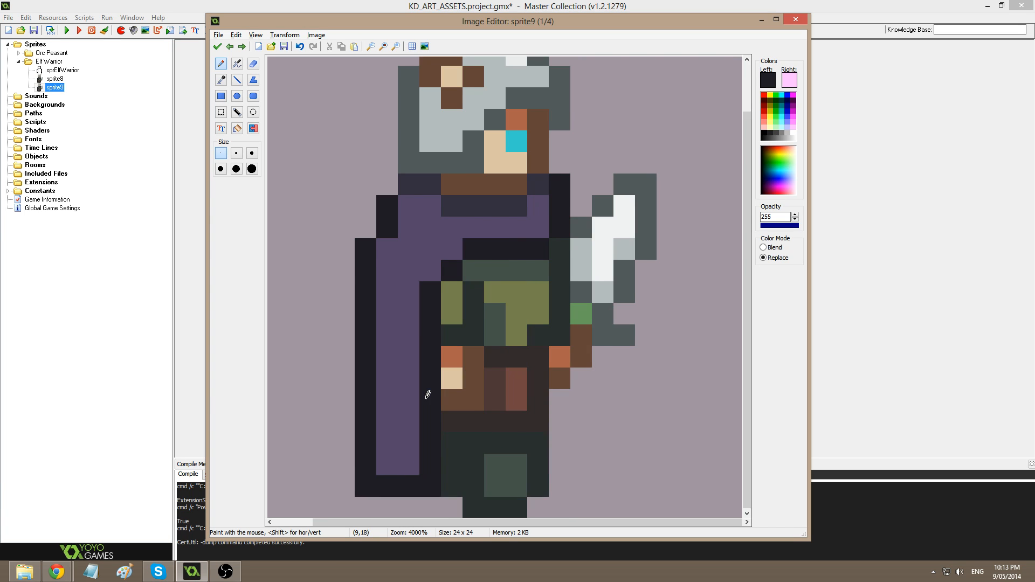
pyautogui.click(218, 46)
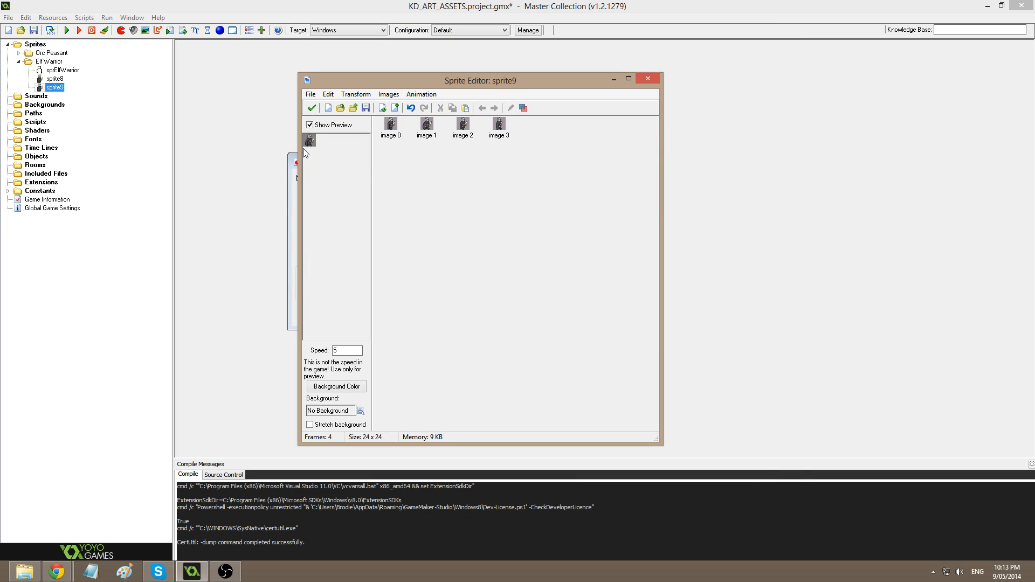
# - Reopen the last frame, narrow the rear hand with a brown pixel, and paint the lower tunic's front edge dark brown
pyautogui.doubleClick(499, 125)
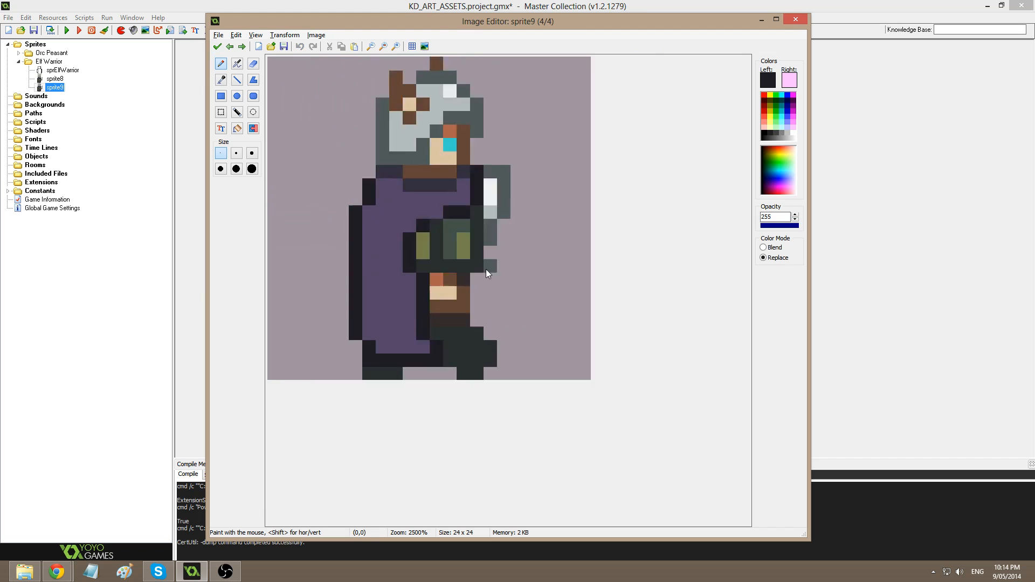
pyautogui.scroll(2, 486, 273)
pyautogui.keyDown('ctrl'); pyautogui.click(517, 356); pyautogui.keyUp('ctrl')
pyautogui.click(516, 378)
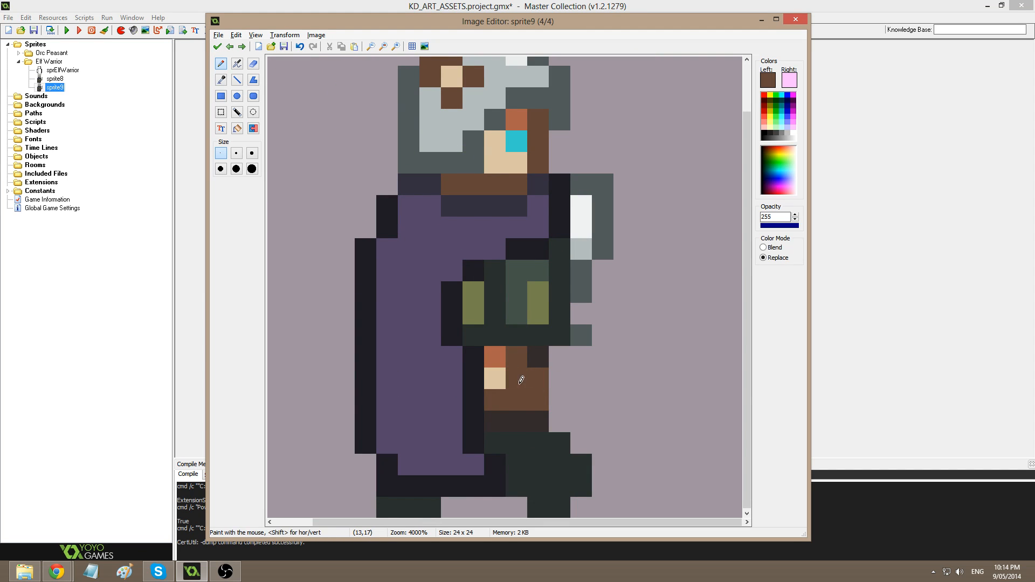
pyautogui.keyDown('ctrl'); pyautogui.click(531, 414); pyautogui.keyUp('ctrl')
pyautogui.moveTo(536, 409); pyautogui.dragTo(547, 361)
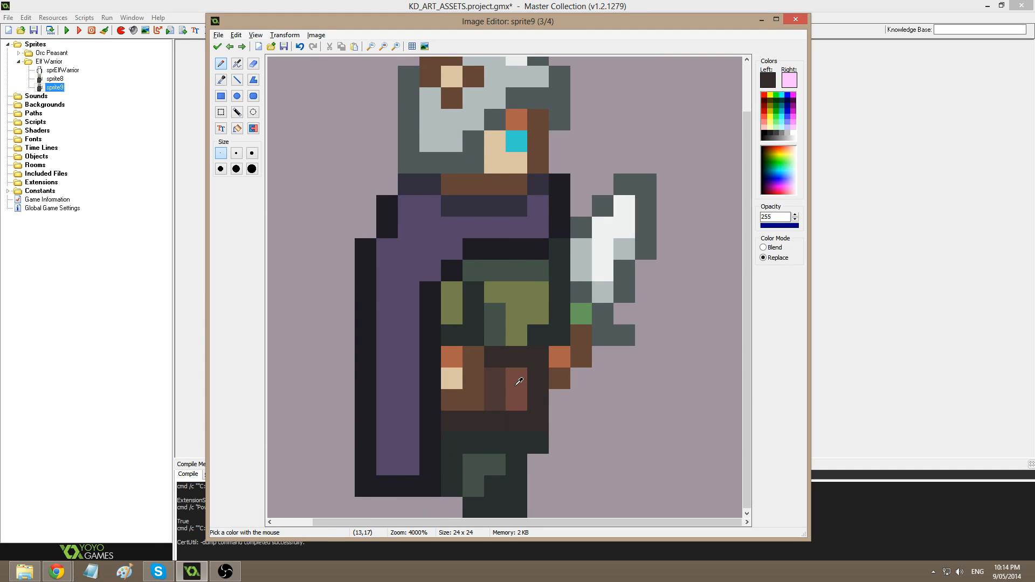
# - Try marking the column in front of the third frame's rear hand in pink, compare it with adjacent frames, and undo it
pyautogui.keyDown('ctrl'); pyautogui.click(503, 391); pyautogui.keyUp('ctrl')
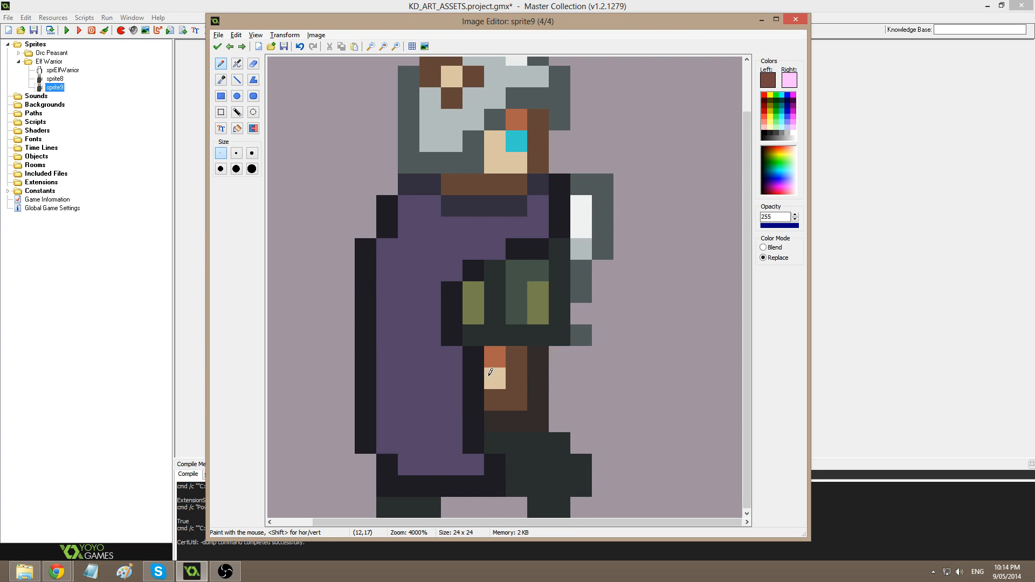
pyautogui.press('Left')
pyautogui.hotkey('ctrl', 'z')
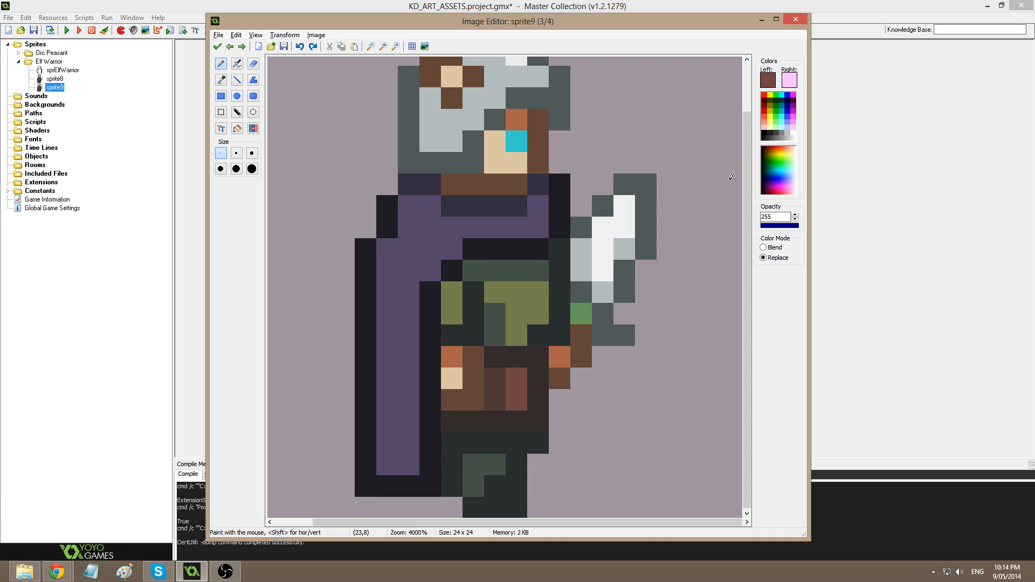
pyautogui.moveTo(475, 351); pyautogui.dragTo(476, 394, button='right')
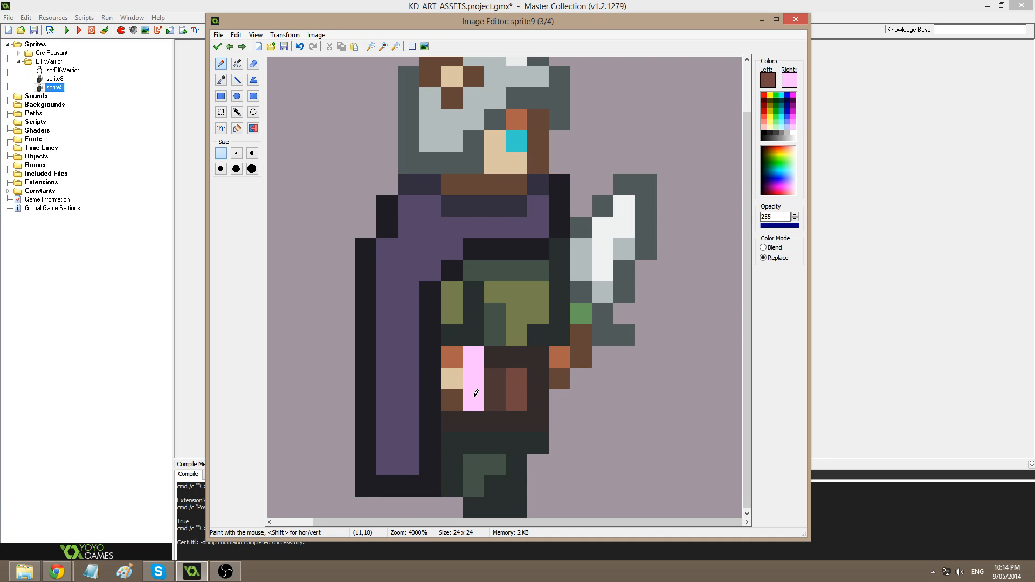
pyautogui.press('Right')
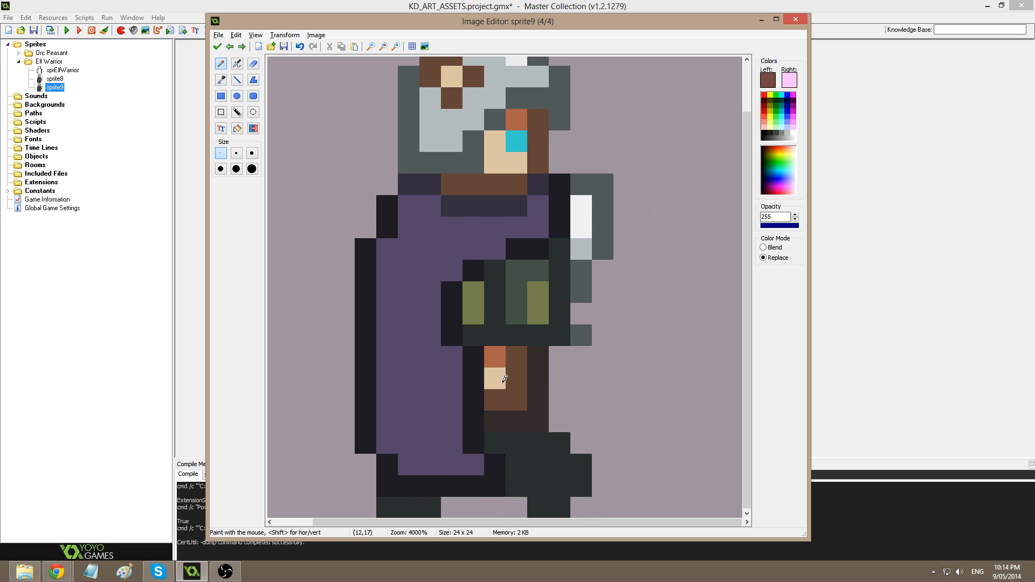
pyautogui.press('Left')
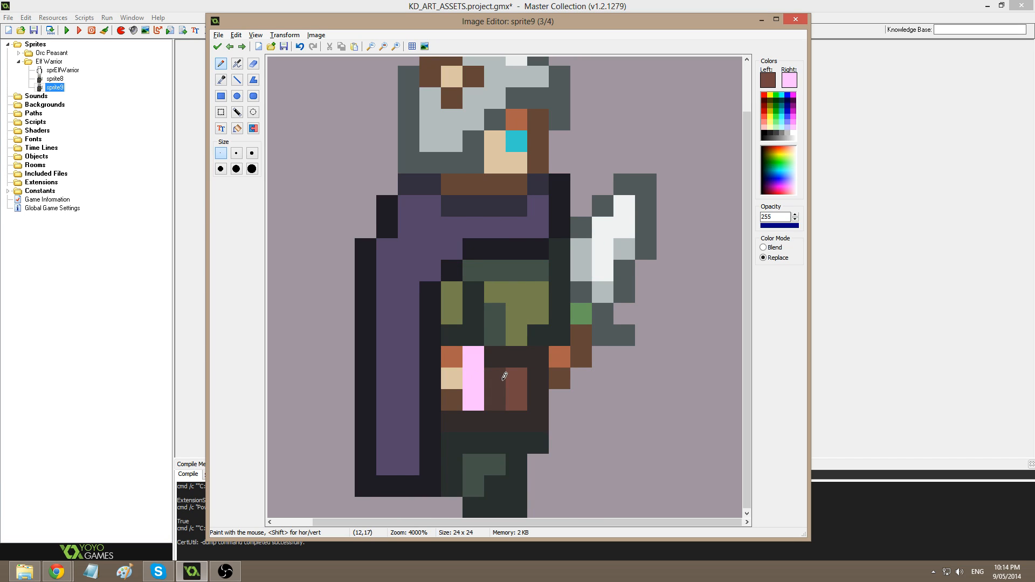
pyautogui.press('Right')
pyautogui.press('Left')
pyautogui.press('Left')
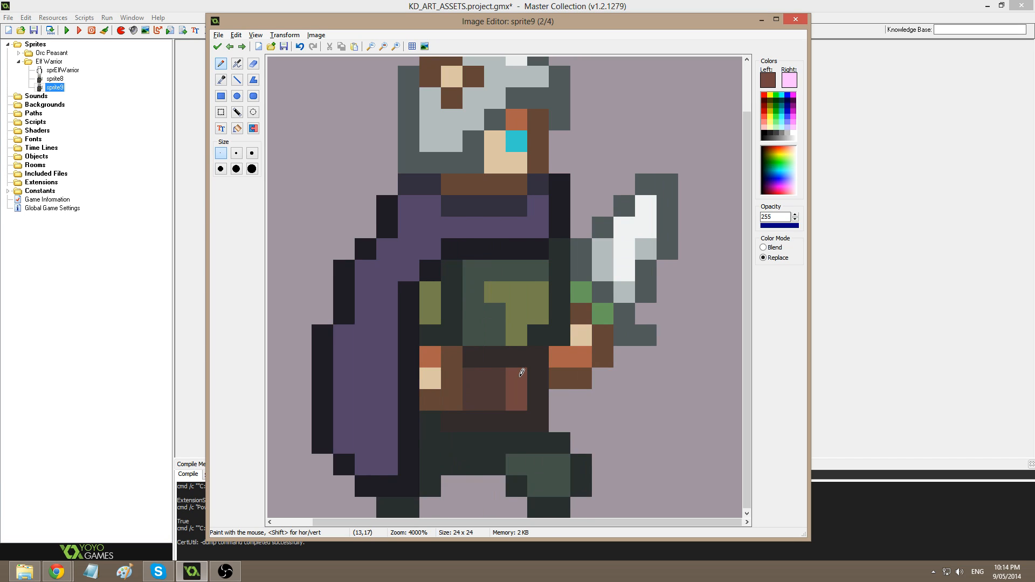
pyautogui.press('Right')
pyautogui.hotkey('ctrl', 'z')
# - Accept the edits, reopen the last frame and cycle through all frames to check the rear hand's movement
pyautogui.click(217, 46)
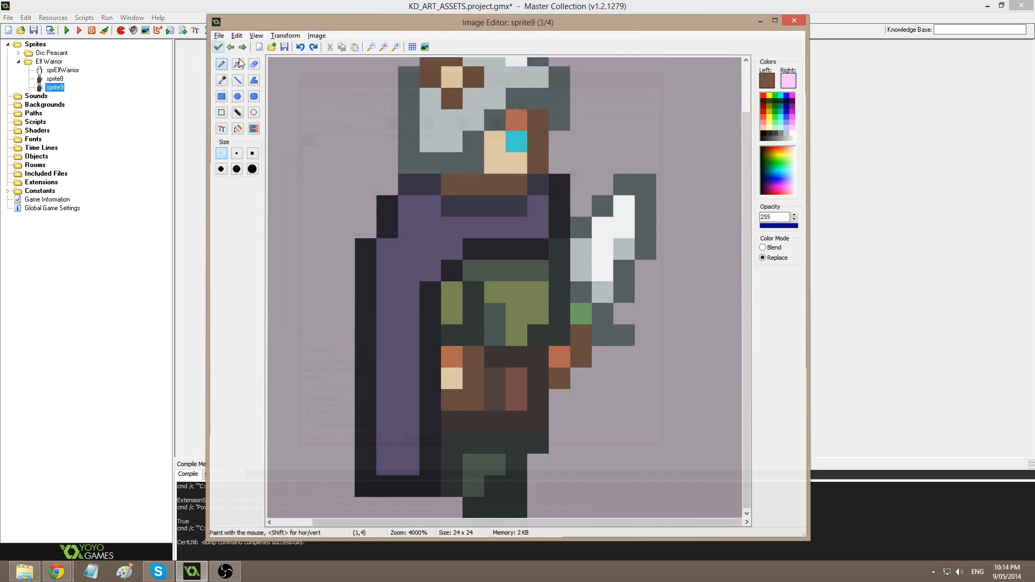
pyautogui.doubleClick(495, 129)
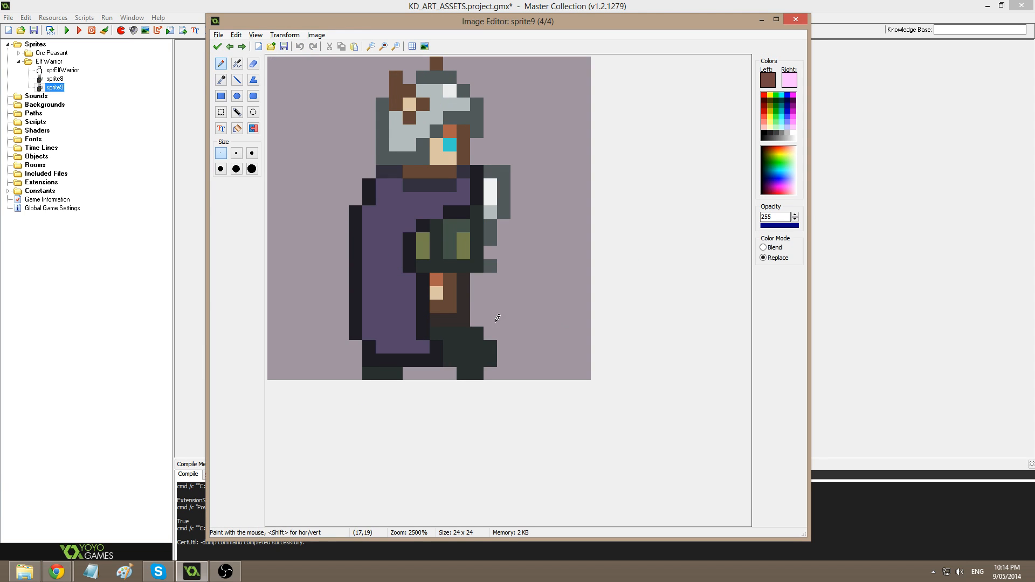
pyautogui.press('Right')
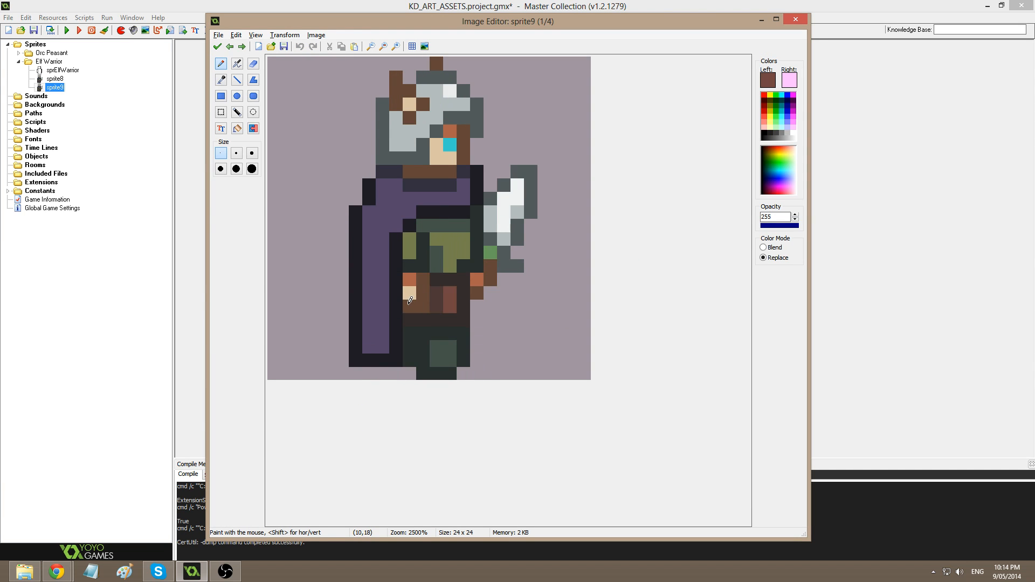
pyautogui.press('Right')
pyautogui.press('Right')
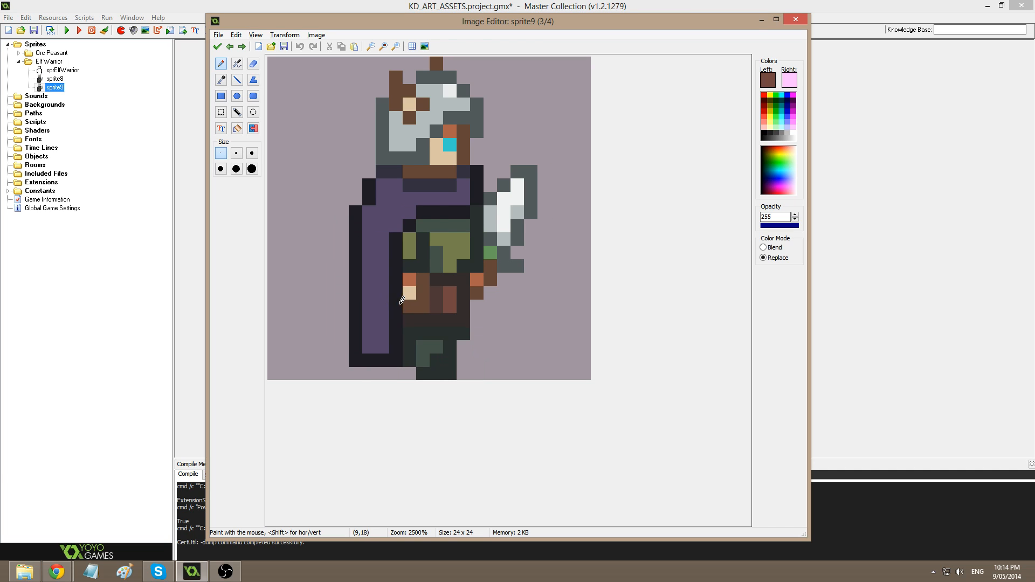
pyautogui.press('Right')
pyautogui.press('Right')
pyautogui.press('Left')
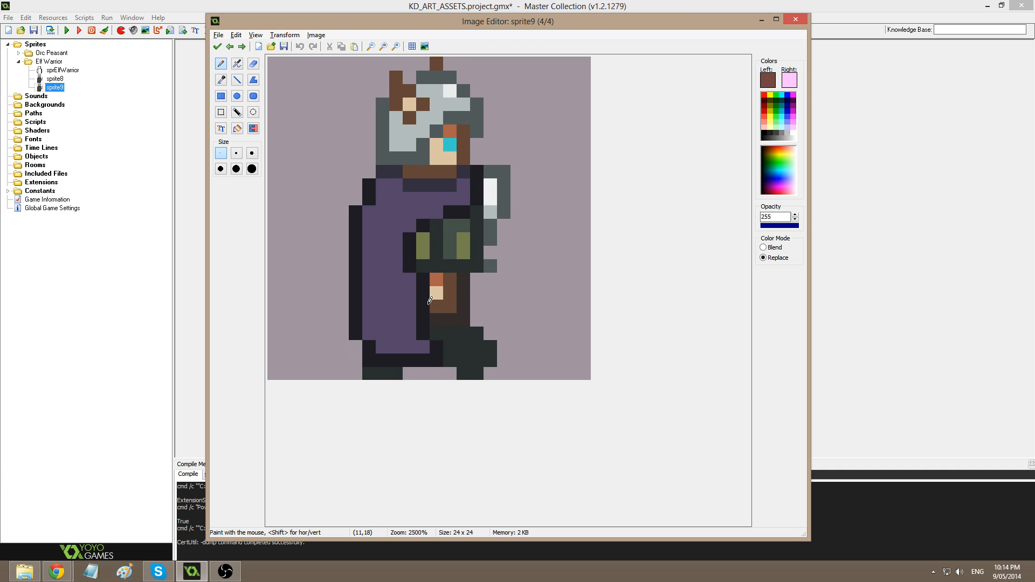
# - Extend the cloak's near-black underside one pixel backward above the last frame's sleeve, and accept the edit
pyautogui.scroll(1, 487, 250)
pyautogui.keyDown('ctrl'); pyautogui.click(464, 281); pyautogui.keyUp('ctrl')
pyautogui.click(496, 263)
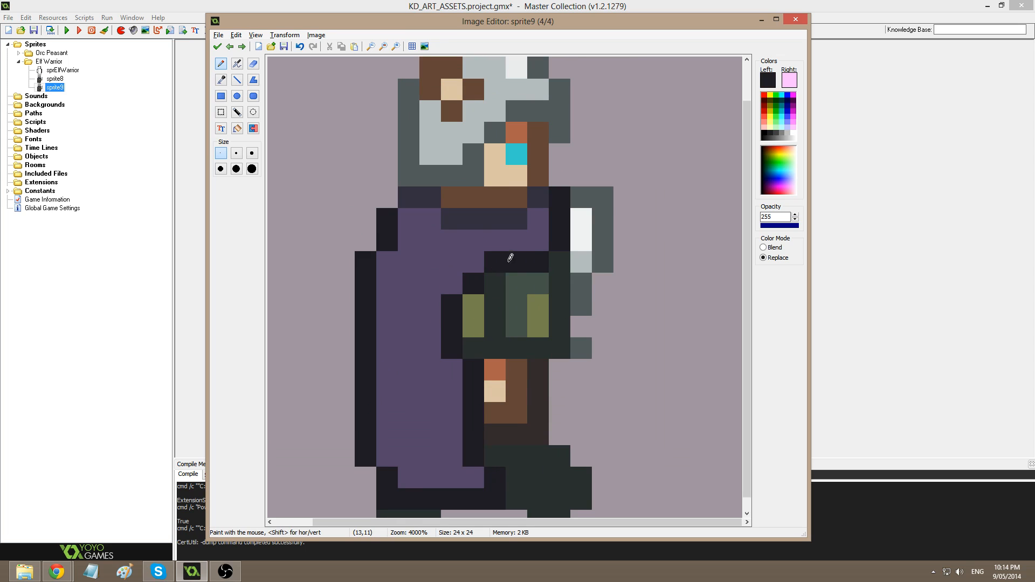
pyautogui.press('Left')
pyautogui.click(217, 47)
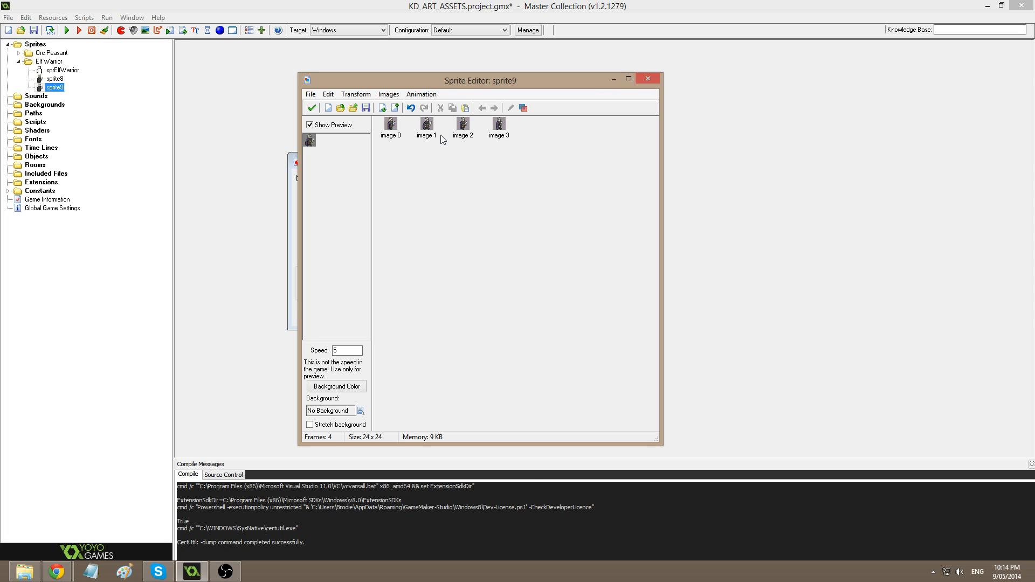
# - Reopen the last frame and cycle repeatedly through the four frames to examine the weapon and cloak motion
pyautogui.click(500, 131)
pyautogui.doubleClick(500, 131)
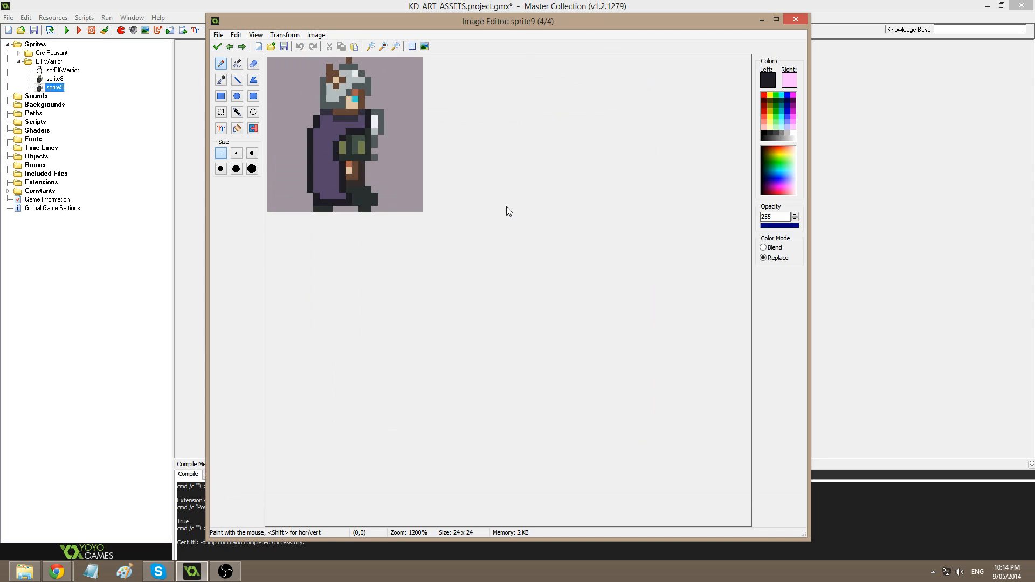
pyautogui.press('Right')
pyautogui.press('Right')
pyautogui.press('Right')
pyautogui.press('Right')
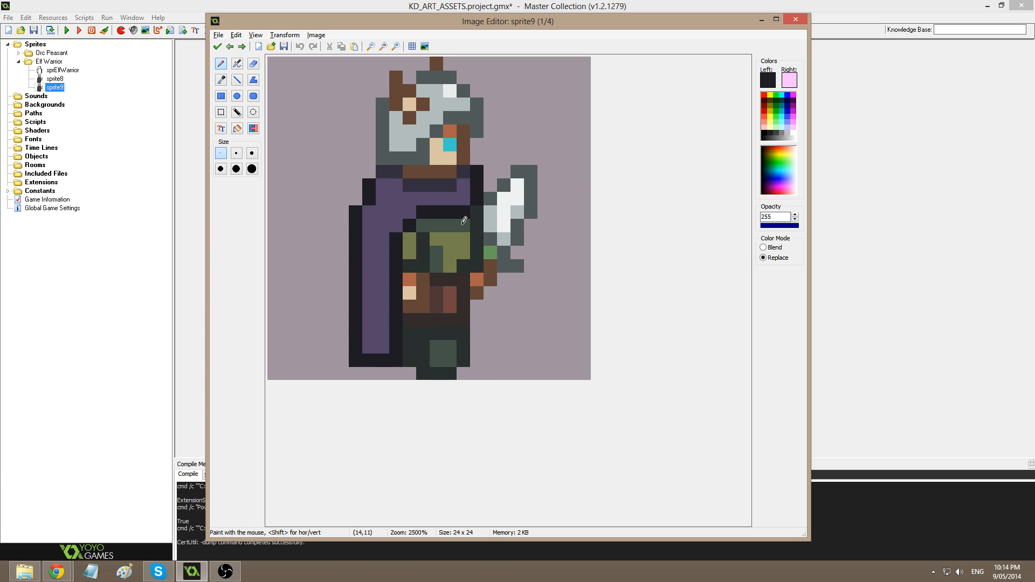
pyautogui.press('Right')
pyautogui.press('Right')
pyautogui.press('Right')
pyautogui.press('Right')
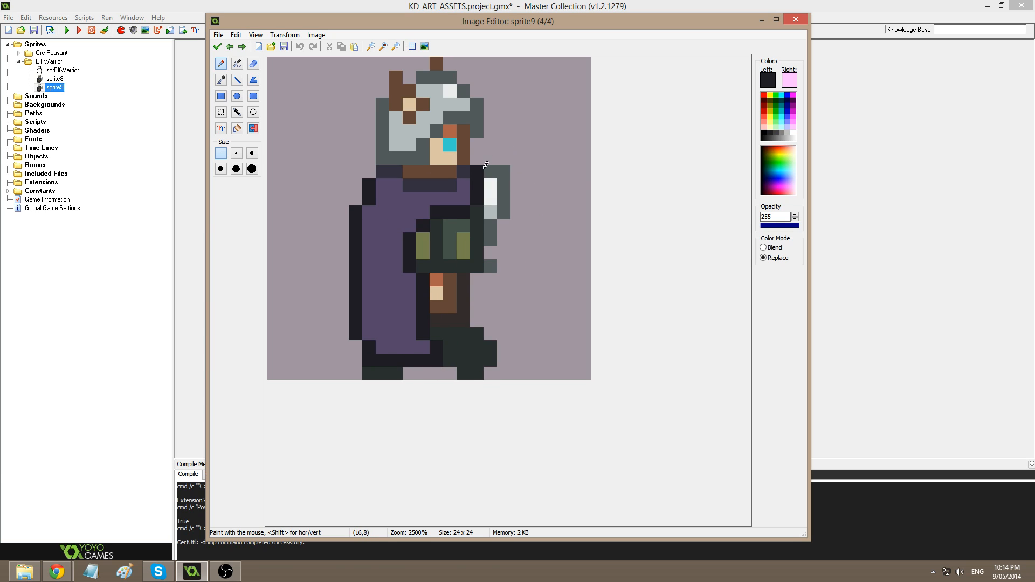
pyautogui.press('Right')
pyautogui.press('Right')
pyautogui.press('Right')
pyautogui.press('Left')
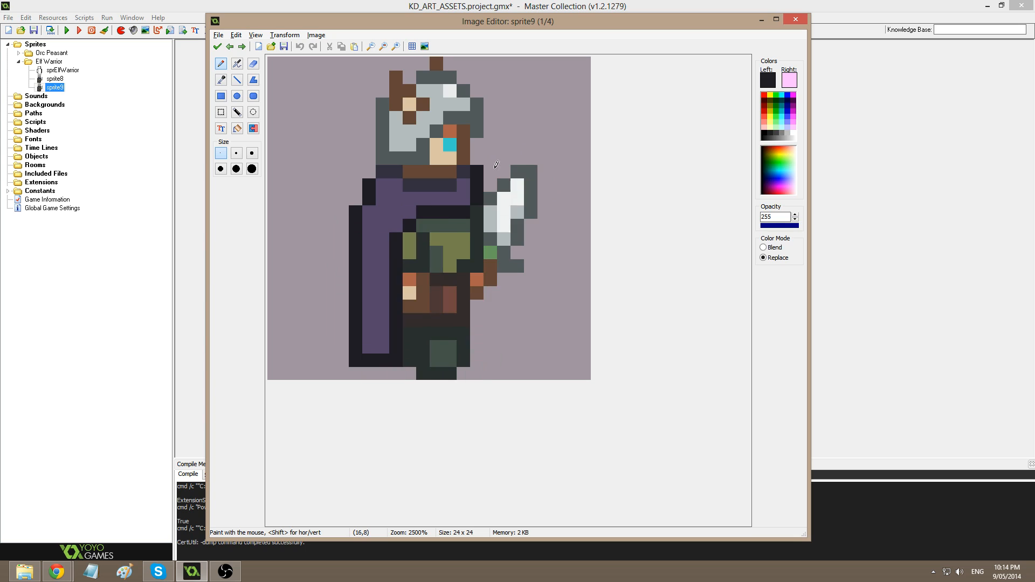
pyautogui.press('Right')
pyautogui.press('Right')
pyautogui.press('Left')
pyautogui.press('Right')
# - Select the front part of the weapon in the first frame, cut it to the clipboard, and undo the cut
pyautogui.press('s')
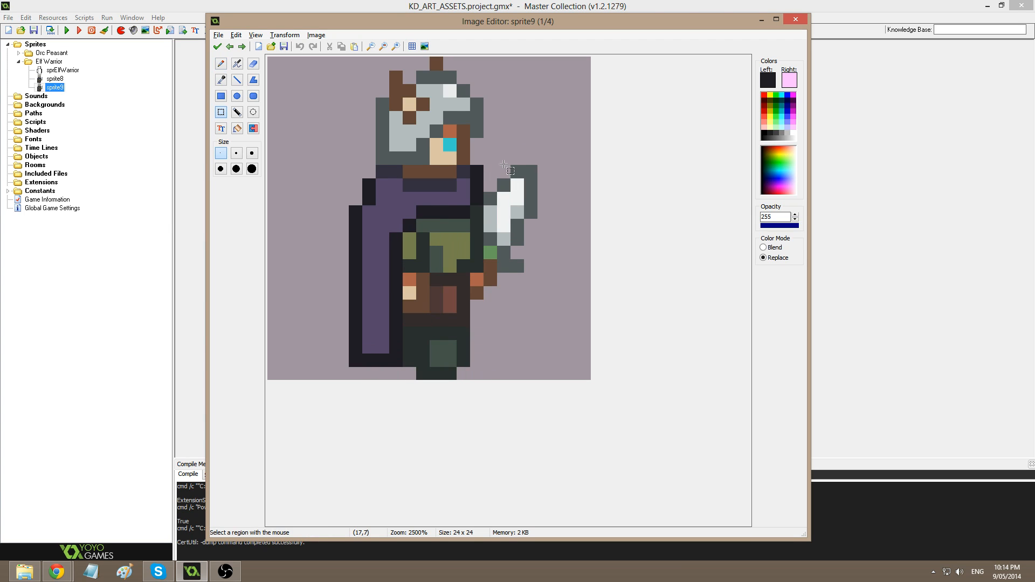
pyautogui.moveTo(503, 160); pyautogui.dragTo(552, 329)
pyautogui.press('Right')
pyautogui.press('Left')
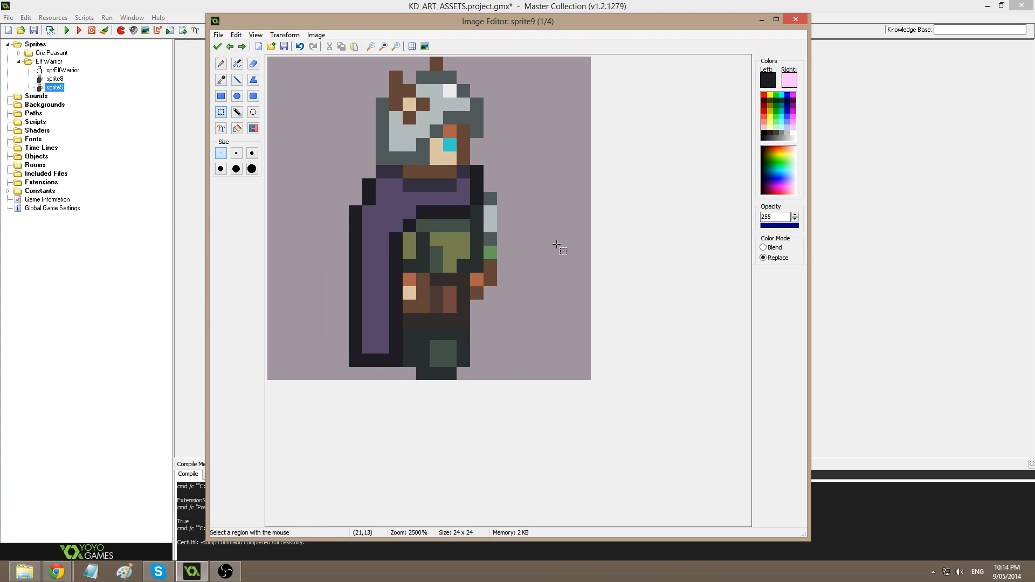
pyautogui.hotkey('ctrl', 'z')
# - Paste the copied weapon part into the last frame and position it against the front of the body over the old blade
pyautogui.press('Right')
pyautogui.press('Right')
pyautogui.press('Right')
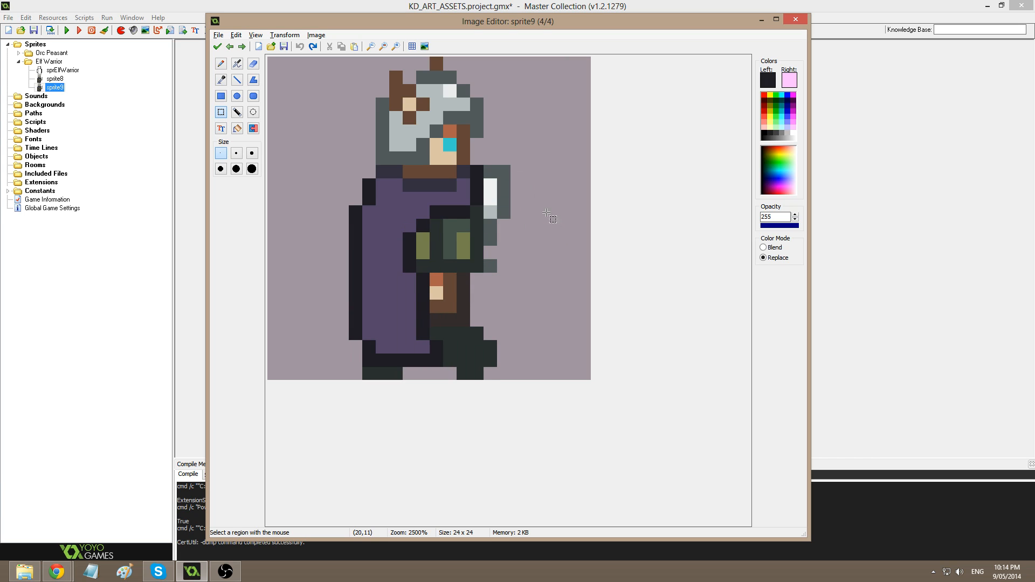
pyautogui.hotkey('ctrl', 'v')
pyautogui.moveTo(287, 89); pyautogui.dragTo(504, 198)
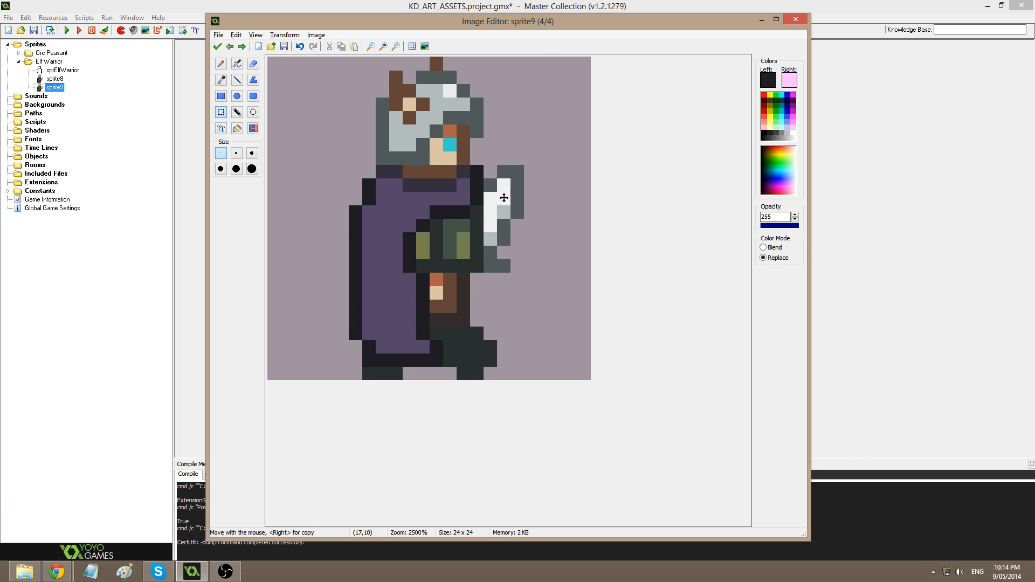
pyautogui.press('Left')
pyautogui.press('Left')
pyautogui.press('Left')
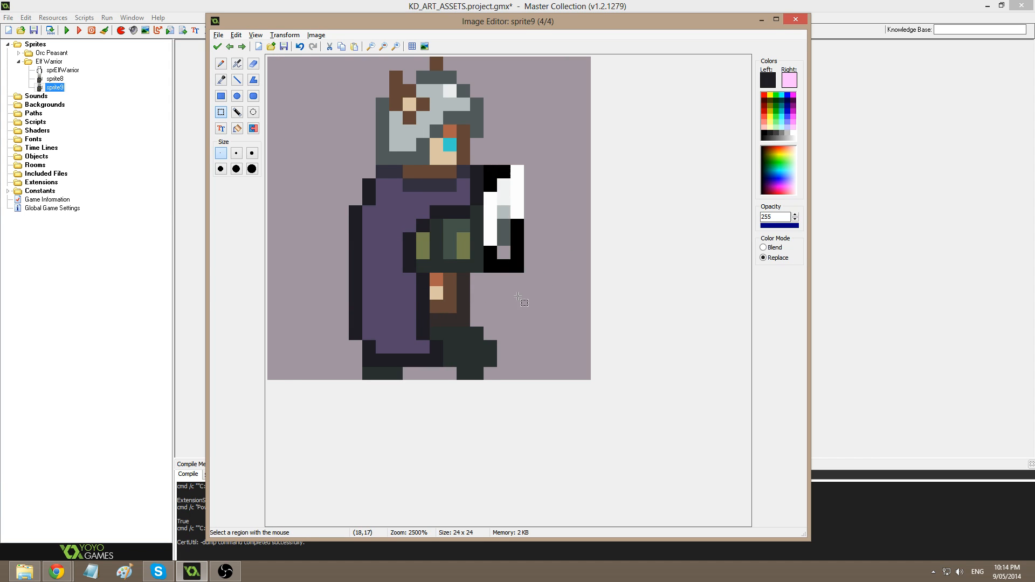
# - Clear the selection and paint one brown front-hand pixel just below the tunic's front edge in the last frame
pyautogui.press('d')
pyautogui.press('o')
pyautogui.click(486, 278)
pyautogui.press('Right')
pyautogui.click(475, 281)
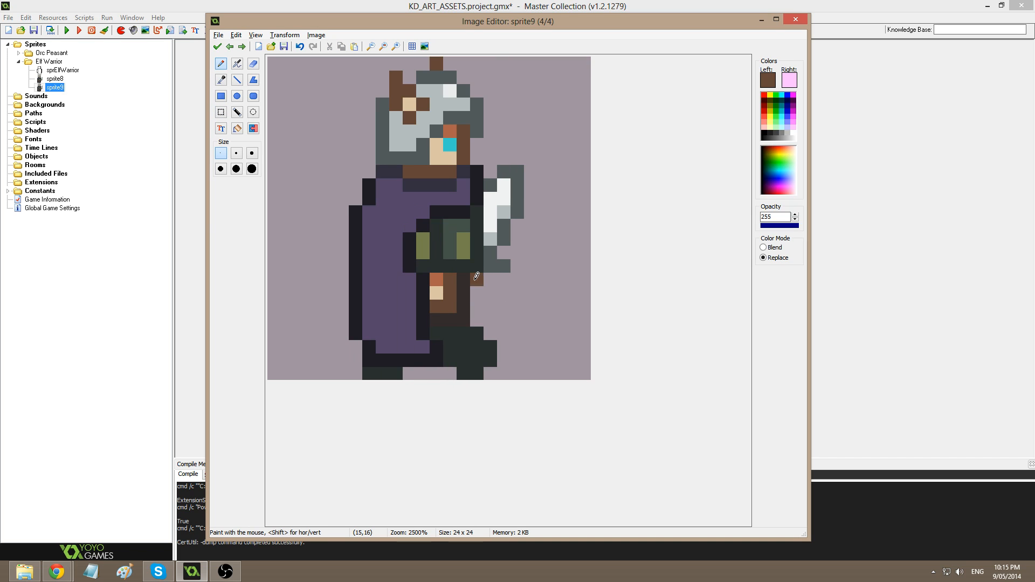
# - Cycle through the frames to check the new weapon position, and accept the edits
pyautogui.press('Left')
pyautogui.press('Right')
pyautogui.press('Right')
pyautogui.press('Right')
pyautogui.press('Right')
pyautogui.press('Right')
pyautogui.press('Left')
pyautogui.click(219, 46)
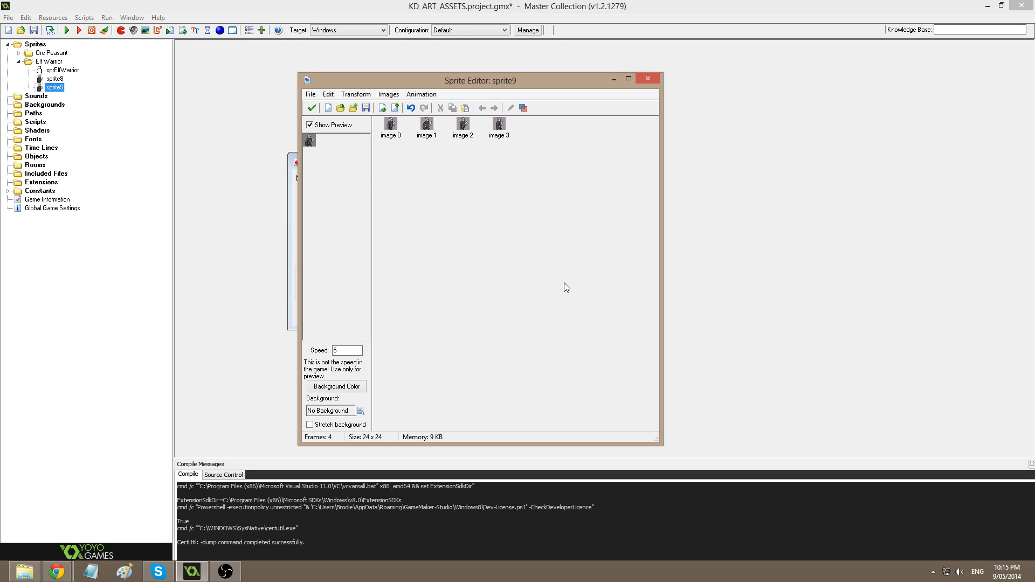
# - Step repeatedly through all four side-view frames to review the walk motion, and inspect the first frame again
pyautogui.doubleClick(406, 140)
pyautogui.scroll(6, 534, 342)
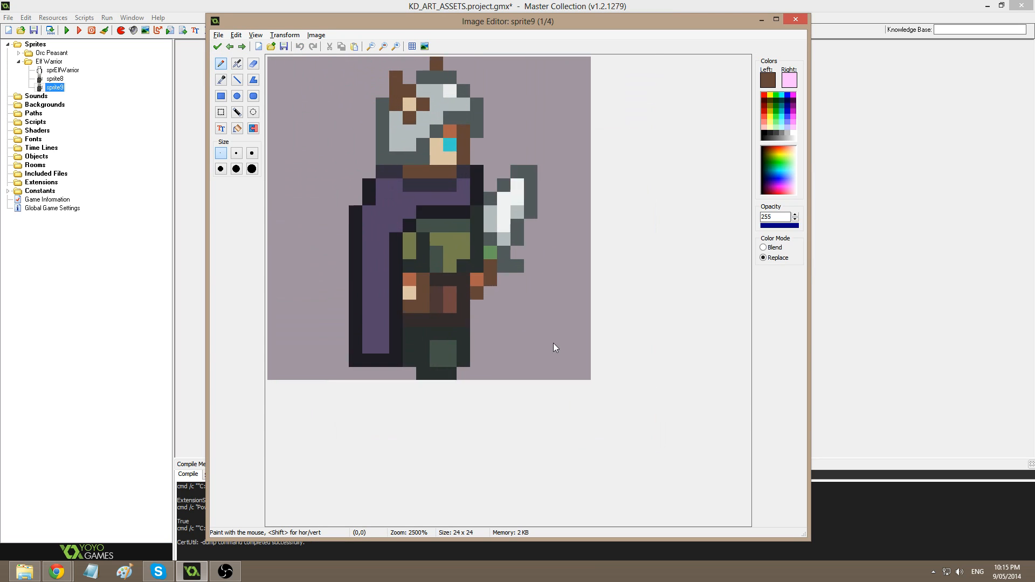
pyautogui.press('Right')
pyautogui.press('Right')
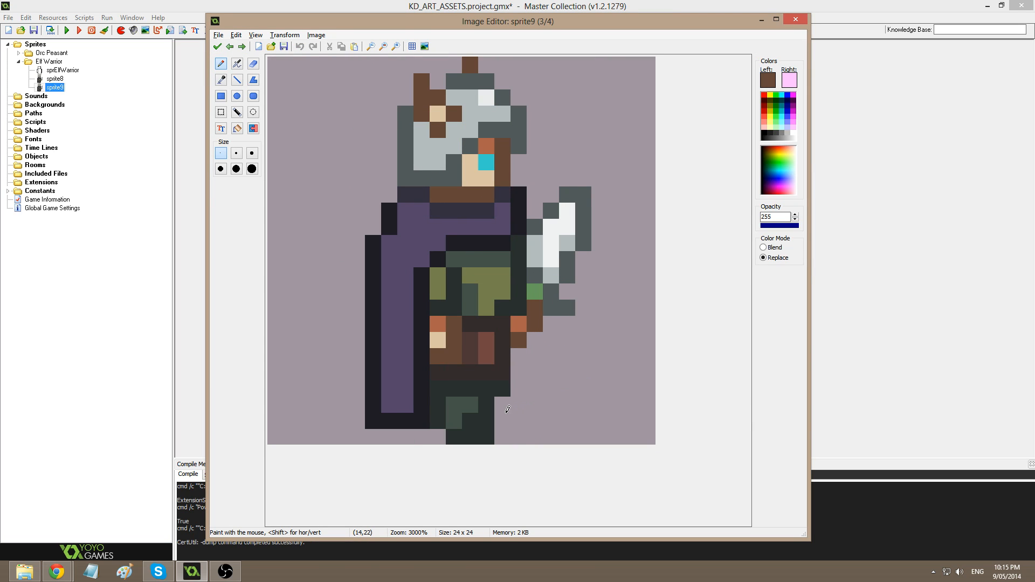
pyautogui.press('Right')
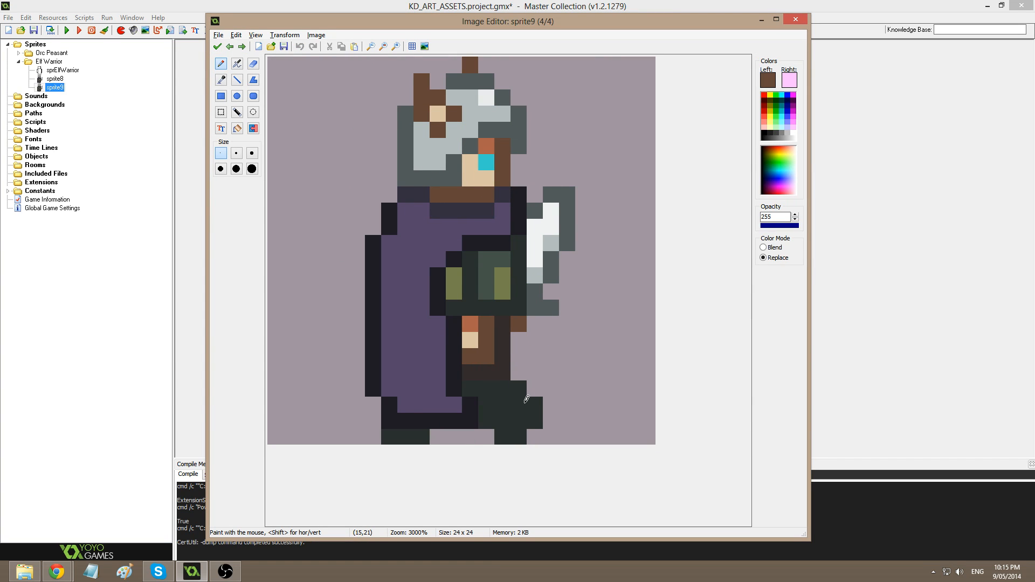
pyautogui.press('Right')
pyautogui.press('Right')
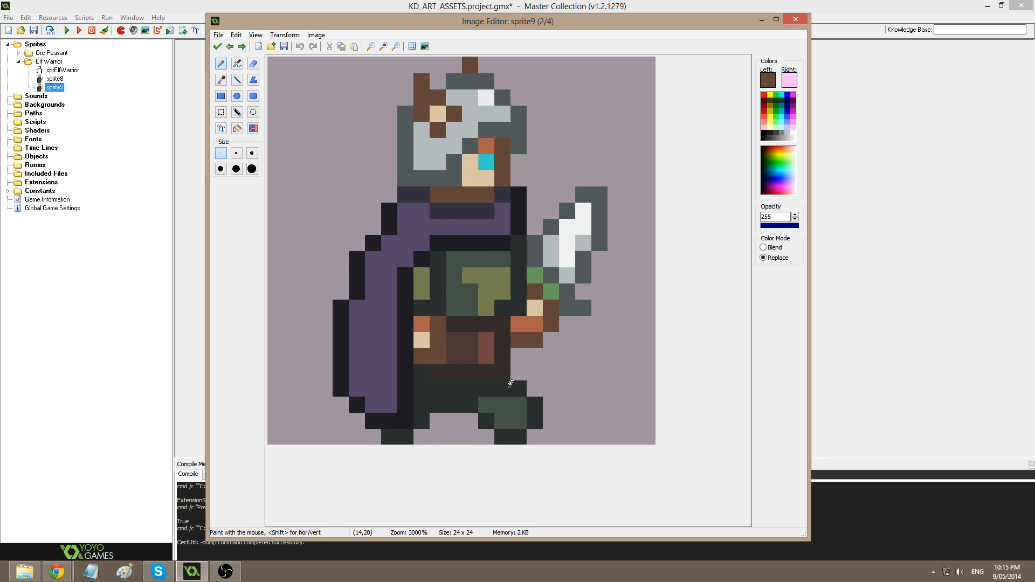
pyautogui.press('Right')
pyautogui.press('Right')
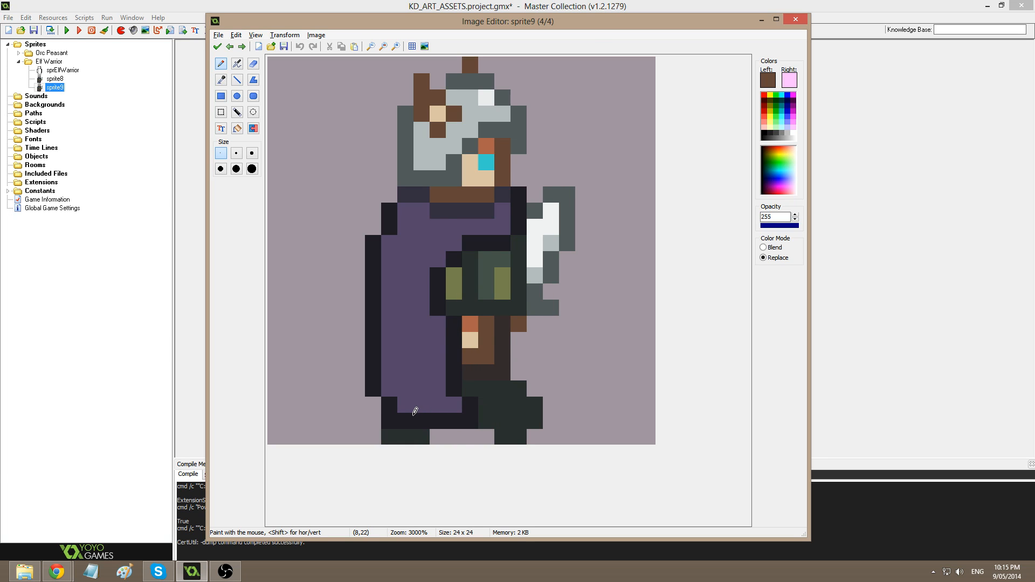
pyautogui.press('Right')
pyautogui.press('Right')
pyautogui.press('Right')
pyautogui.press('Right')
pyautogui.press('Right')
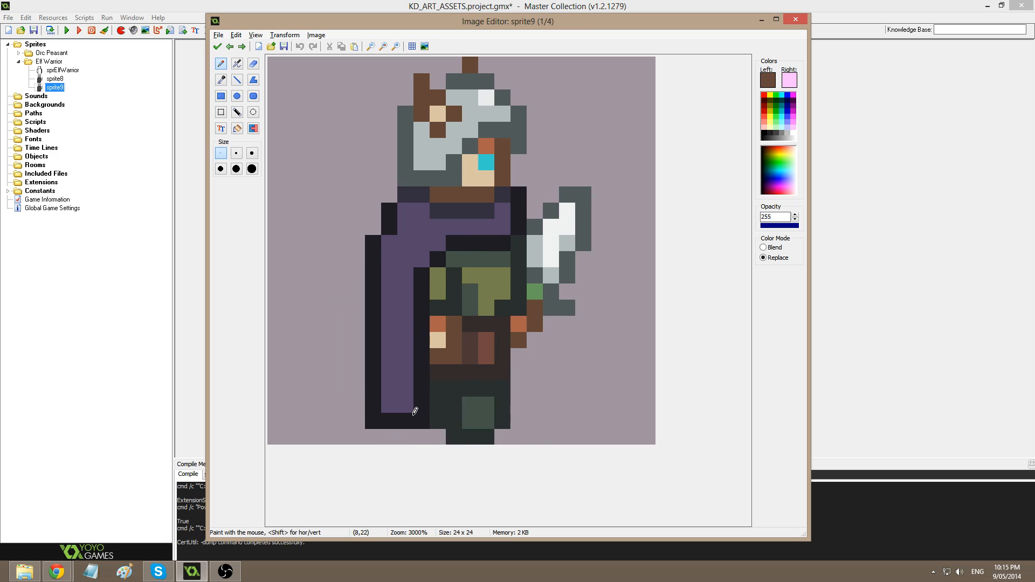
pyautogui.press('Right')
pyautogui.press('Right')
pyautogui.press('Right')
pyautogui.press('Right')
pyautogui.press('Right')
pyautogui.press('Right')
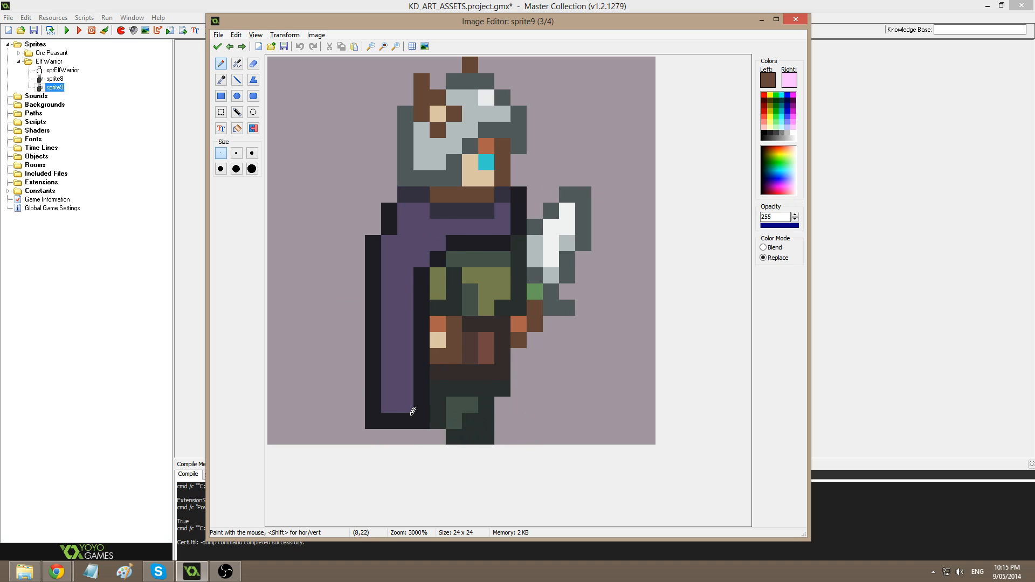
pyautogui.press('Right')
pyautogui.press('Right')
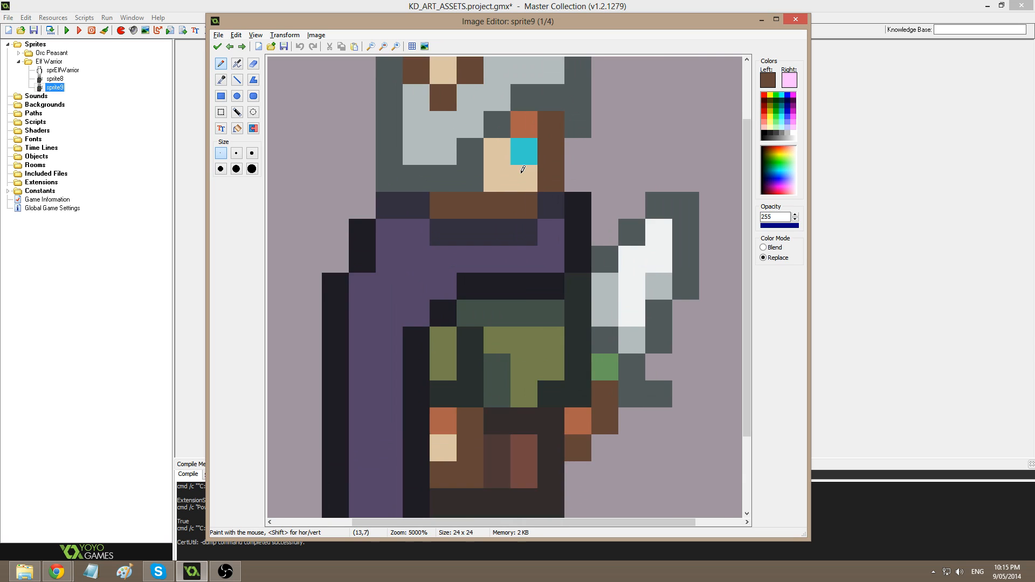
pyautogui.click(217, 47)
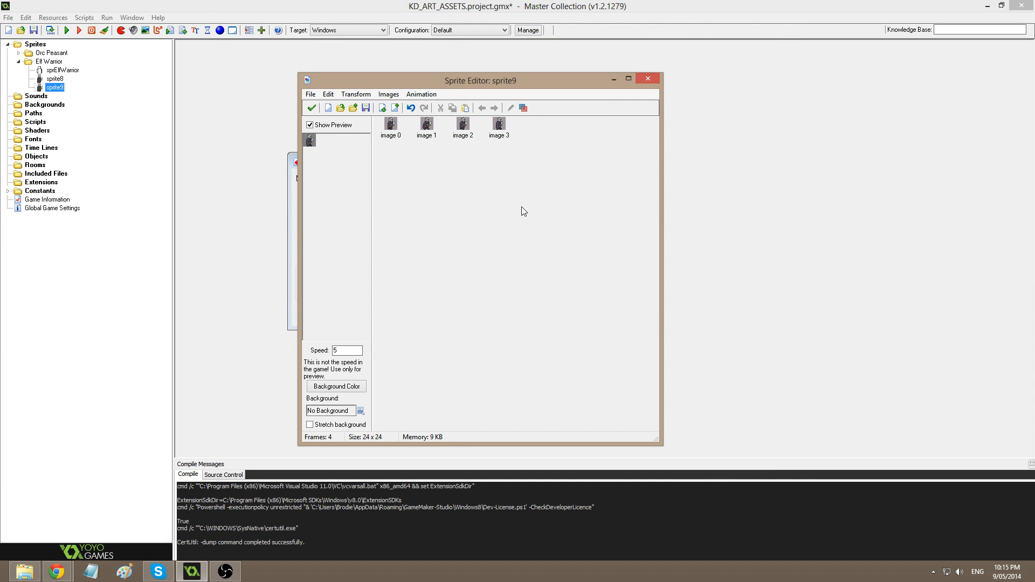
pyautogui.doubleClick(425, 129)
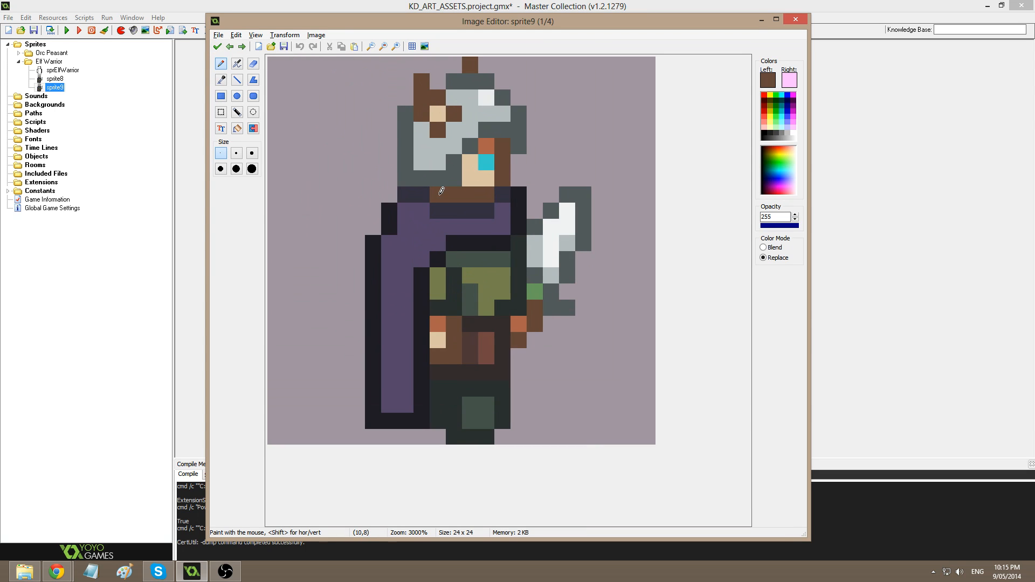
pyautogui.scroll(3, 442, 188)
pyautogui.scroll(-4, 497, 183)
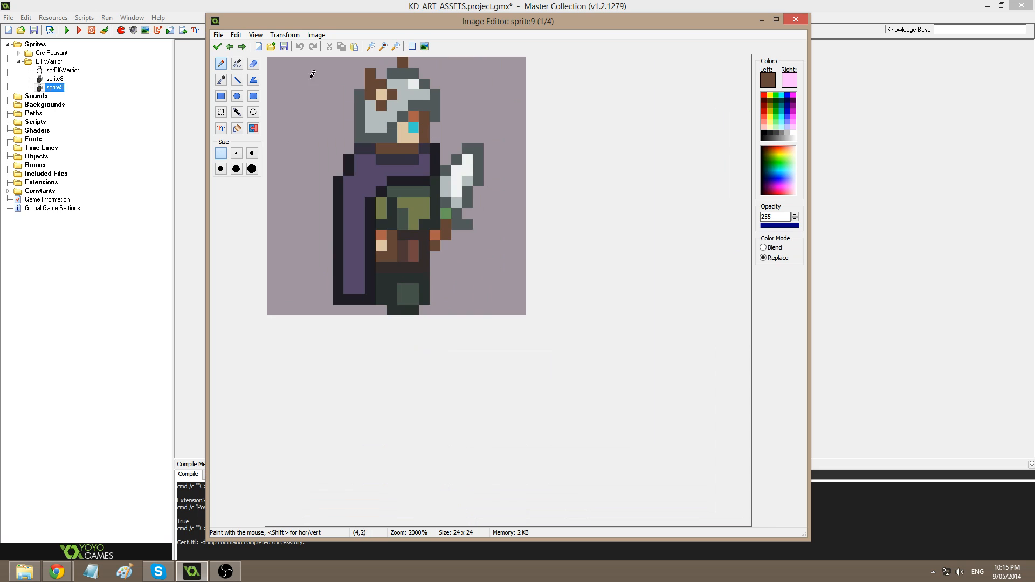
pyautogui.click(218, 47)
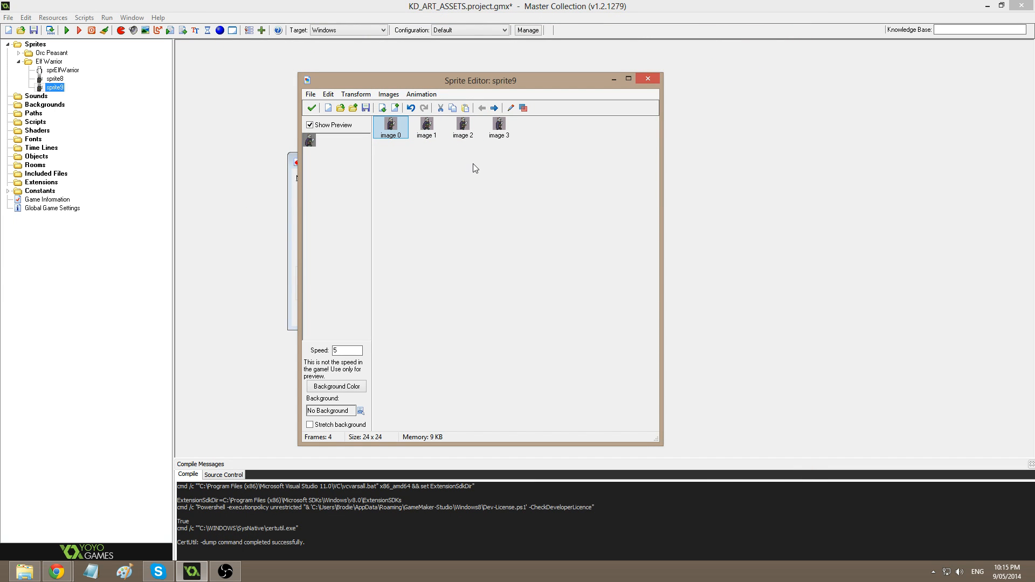
# - Switch to the Walk Cycle image search in Chrome, study the contact, recoil, passing and high-point reference, and return to the sprite
pyautogui.hotkey('alt', 'Tab')
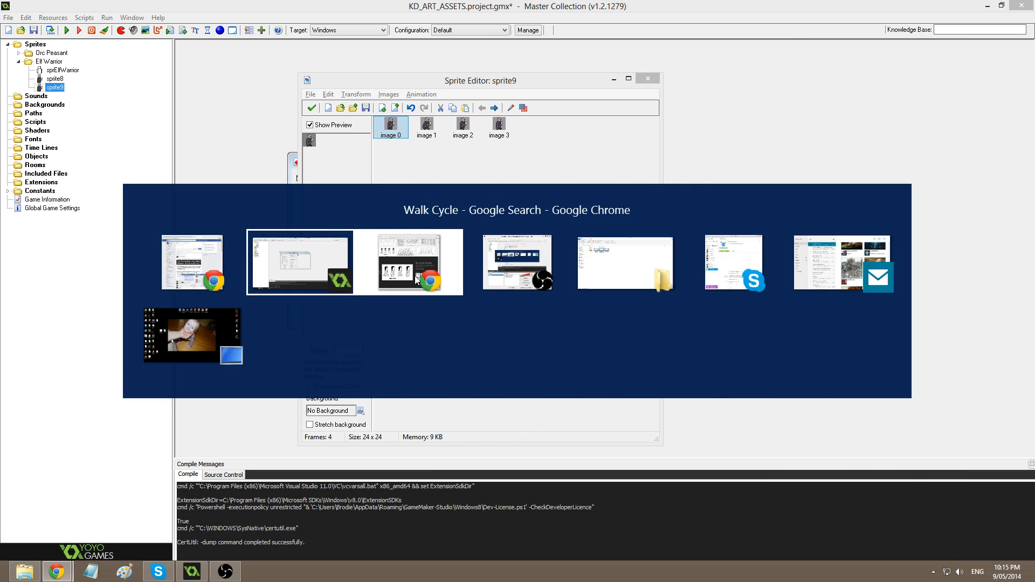
pyautogui.scroll(5, 844, 248)
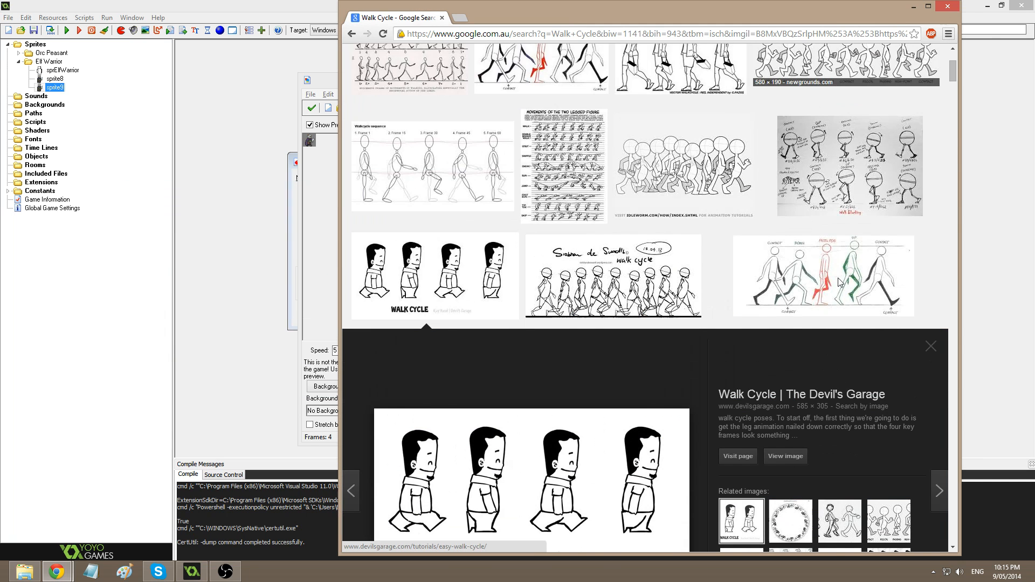
pyautogui.click(834, 206)
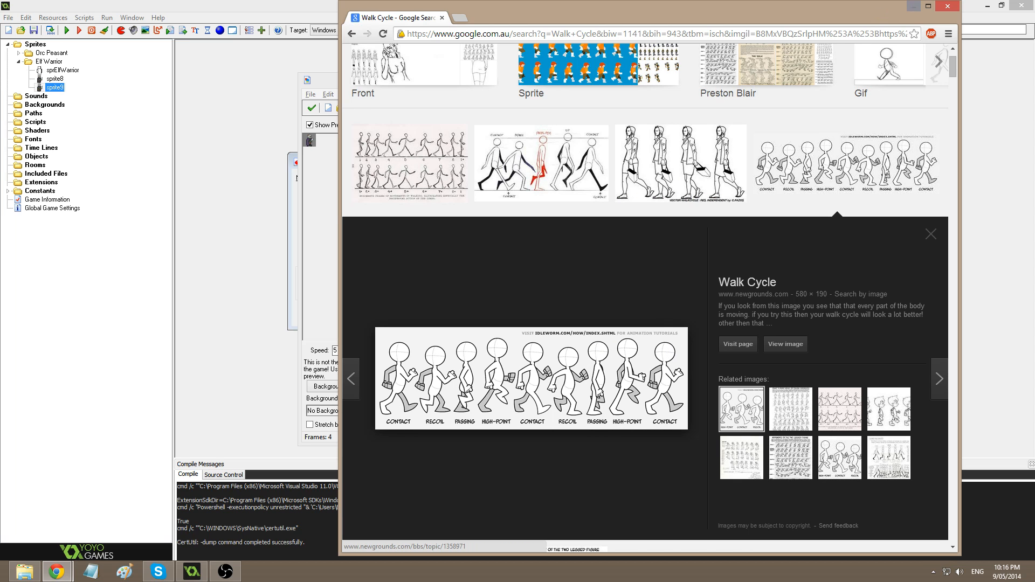
pyautogui.click(914, 6)
pyautogui.click(458, 193)
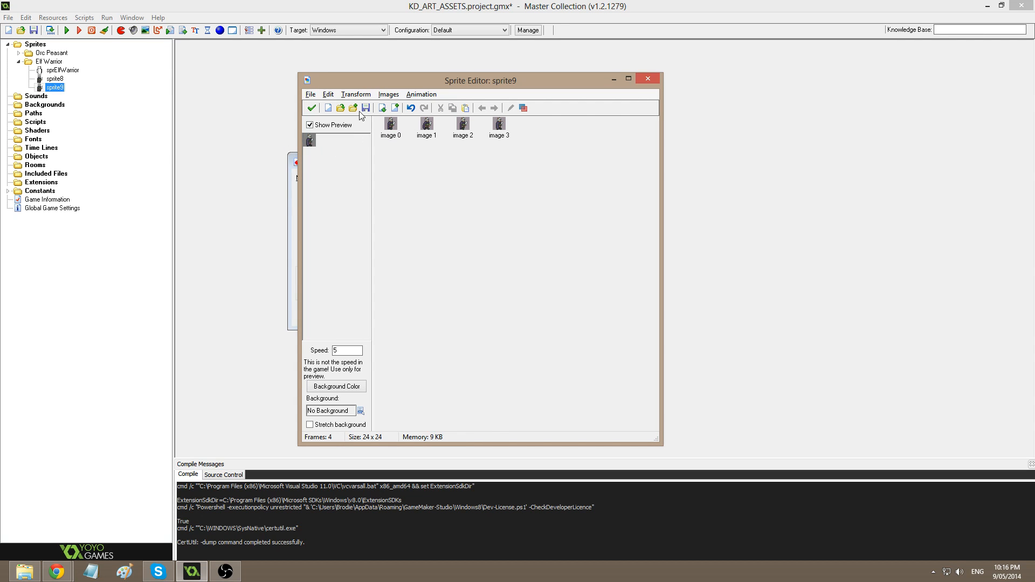
# - Resize the canvas of all frames to 25 by 25 pixels, keeping the aspect ratio
pyautogui.click(355, 94)
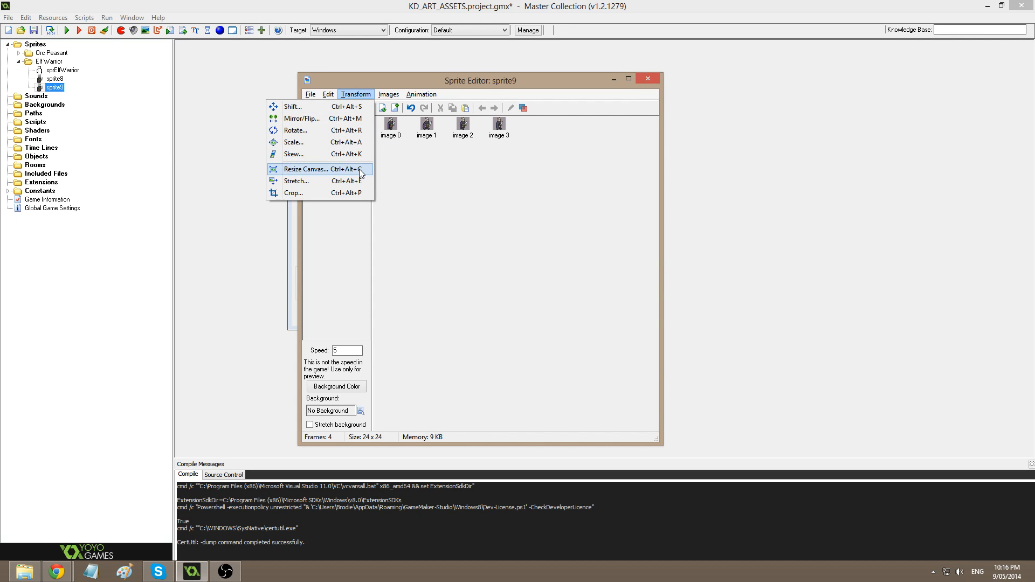
pyautogui.click(305, 169)
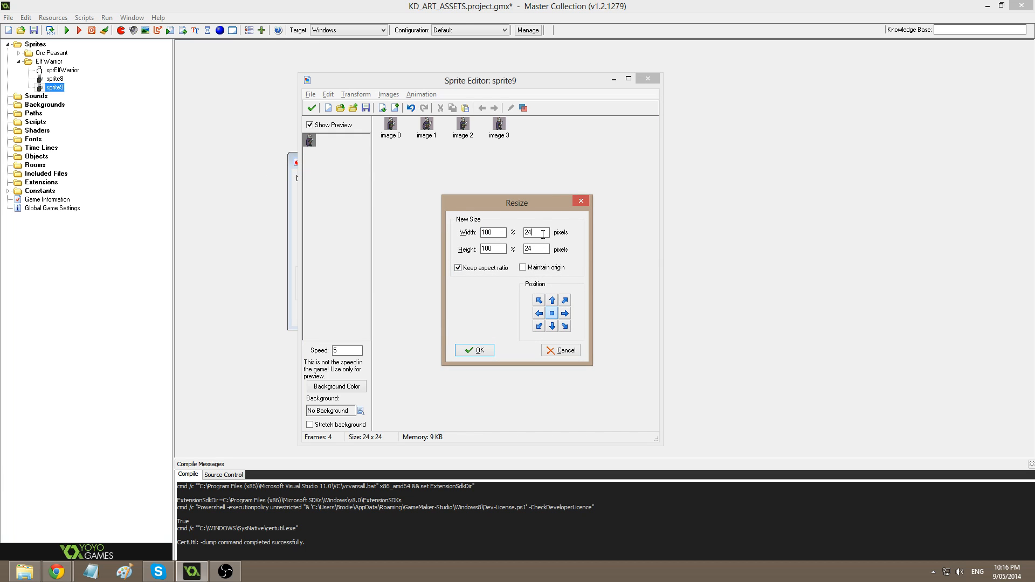
pyautogui.write('25')
pyautogui.press('Return')
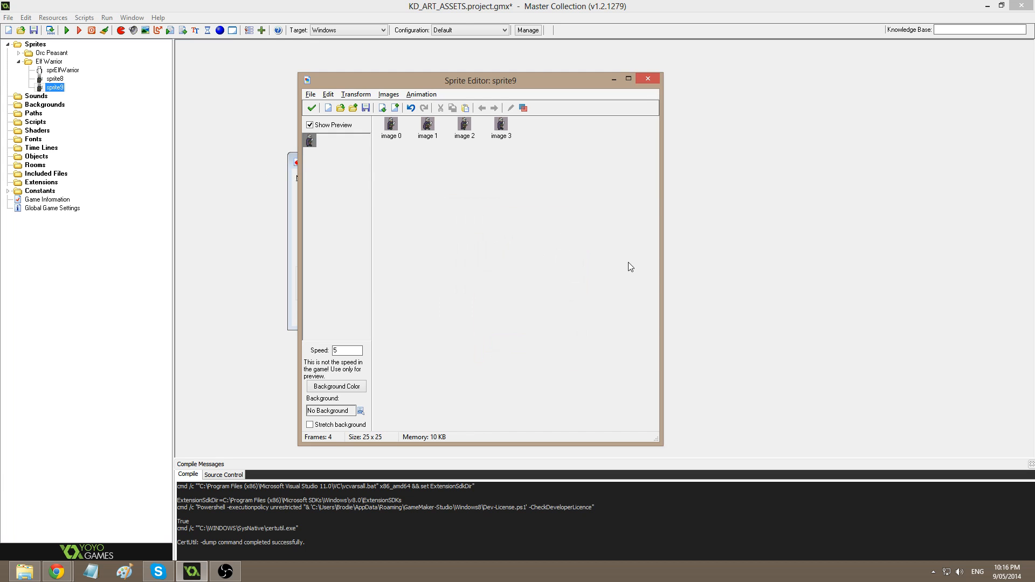
# - Shift the whole figure down one pixel in the first and third frames, and accept the edits
pyautogui.doubleClick(402, 131)
pyautogui.scroll(2, 446, 280)
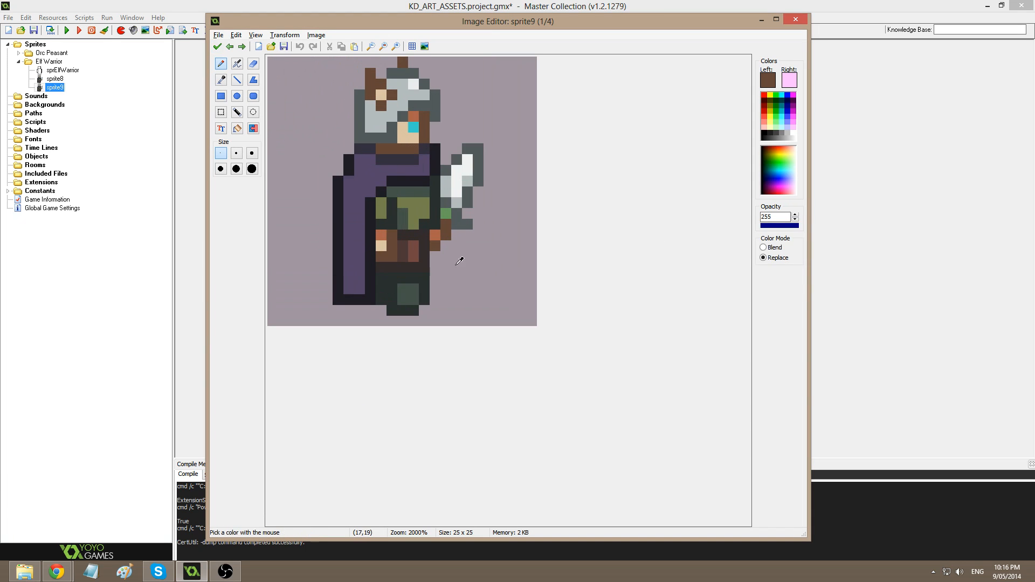
pyautogui.moveTo(464, 214); pyautogui.dragTo(464, 225)
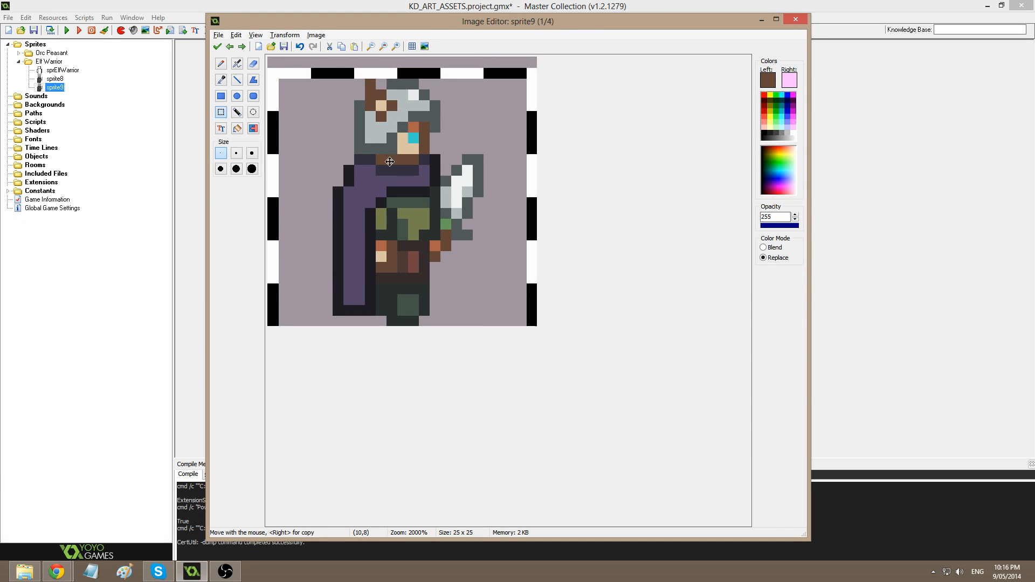
pyautogui.hotkey('ctrl', 'Right')
pyautogui.hotkey('ctrl', 'Right')
pyautogui.hotkey('ctrl', 'a')
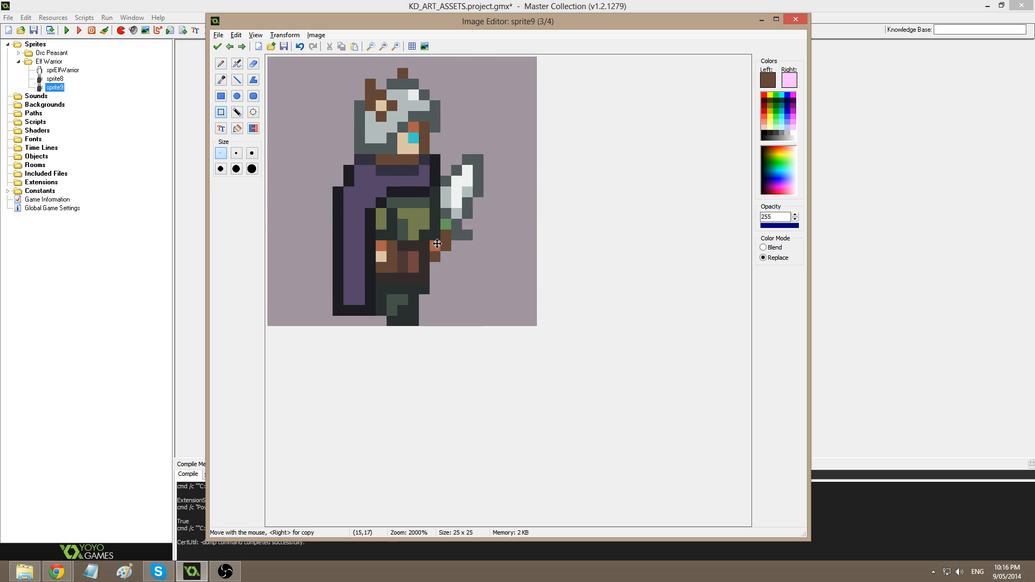
pyautogui.moveTo(437, 245); pyautogui.dragTo(437, 256)
pyautogui.click(217, 47)
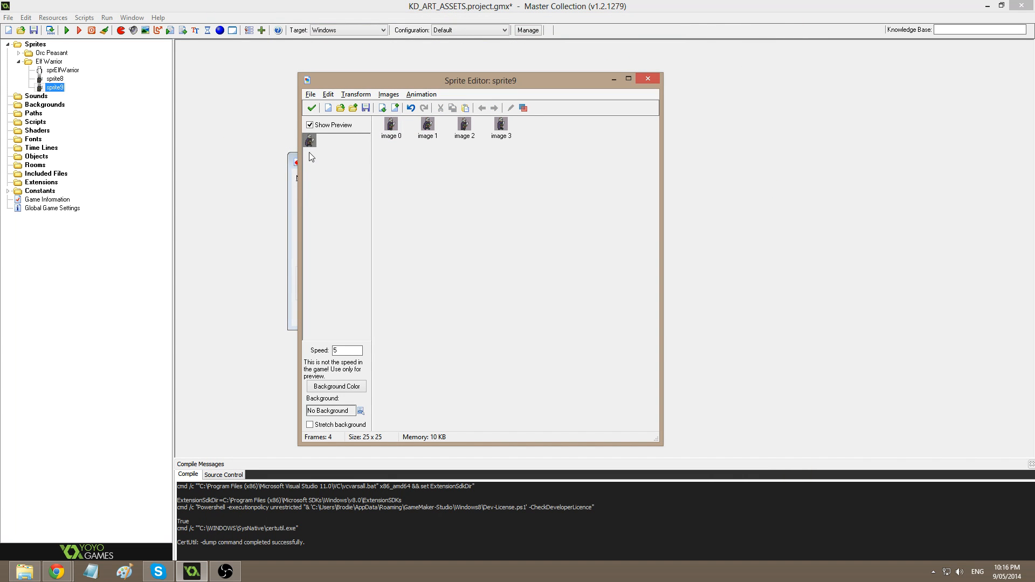
# - Shade the cloak's inner and bottom edges in the first frame with lines in the collar's dark purple, and accept the edits
pyautogui.click(400, 139)
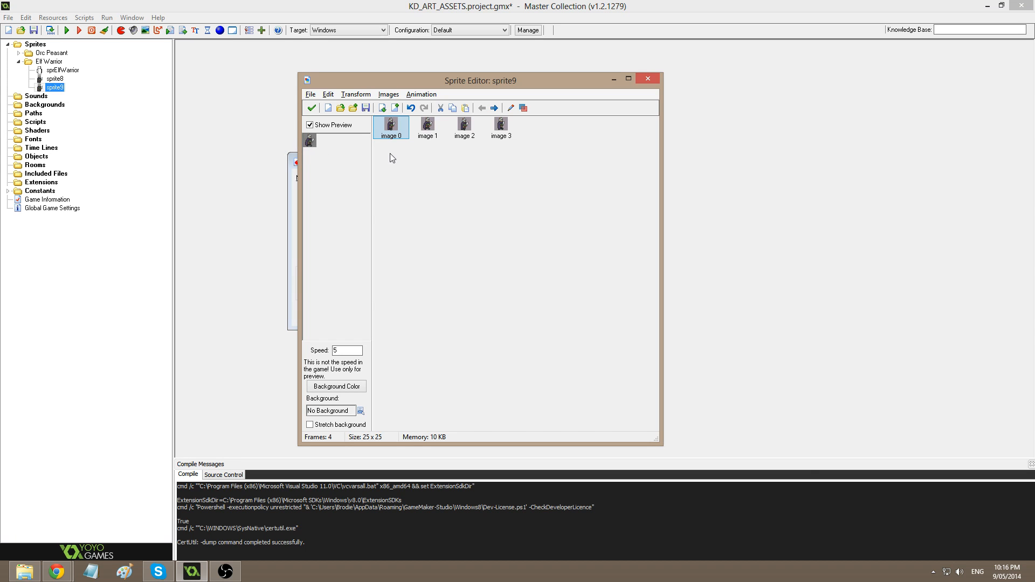
pyautogui.doubleClick(395, 132)
pyautogui.scroll(1, 448, 312)
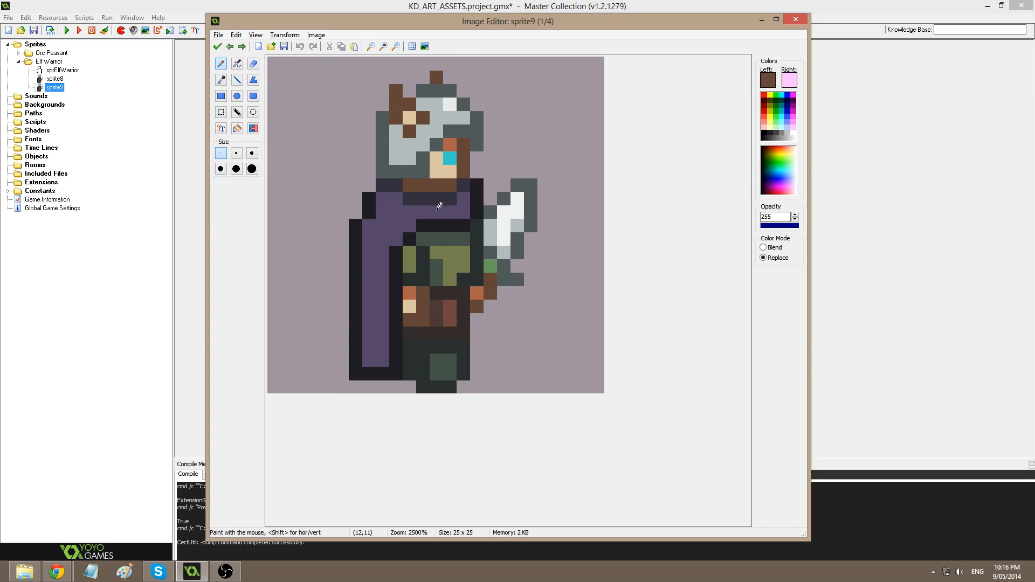
pyautogui.click(439, 197)
pyautogui.scroll(1, 251, 111)
pyautogui.click(237, 79)
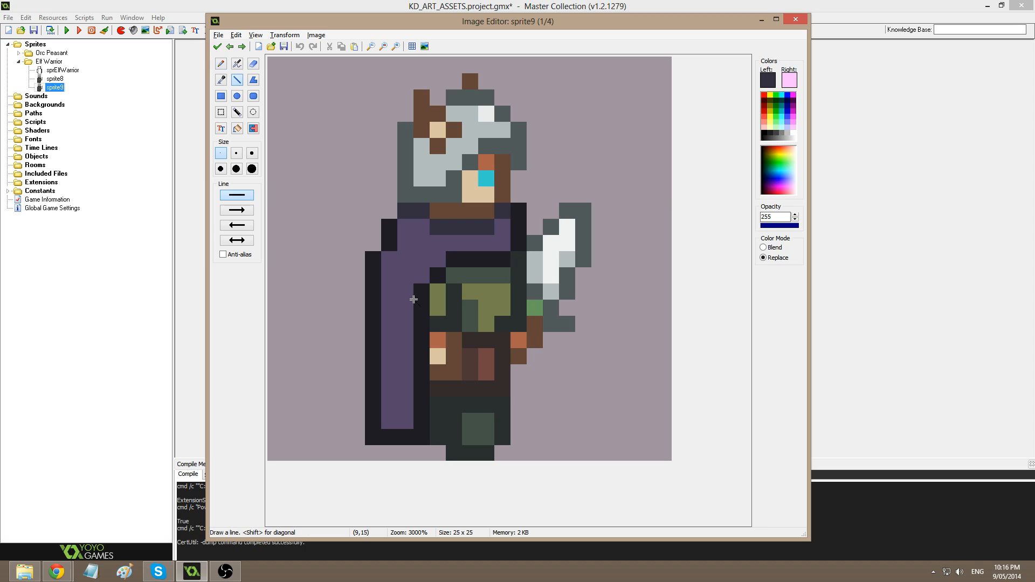
pyautogui.moveTo(406, 423); pyautogui.dragTo(389, 421)
pyautogui.moveTo(388, 420)
pyautogui.mouseDown()
pyautogui.moveTo(387, 268)
pyautogui.moveTo(424, 276)
pyautogui.moveTo(387, 377)
pyautogui.moveTo(389, 408)
pyautogui.moveTo(400, 405)
pyautogui.mouseUp()
pyautogui.hotkey('ctrl', 'z')
pyautogui.hotkey('ctrl', 'z')
pyautogui.click(217, 47)
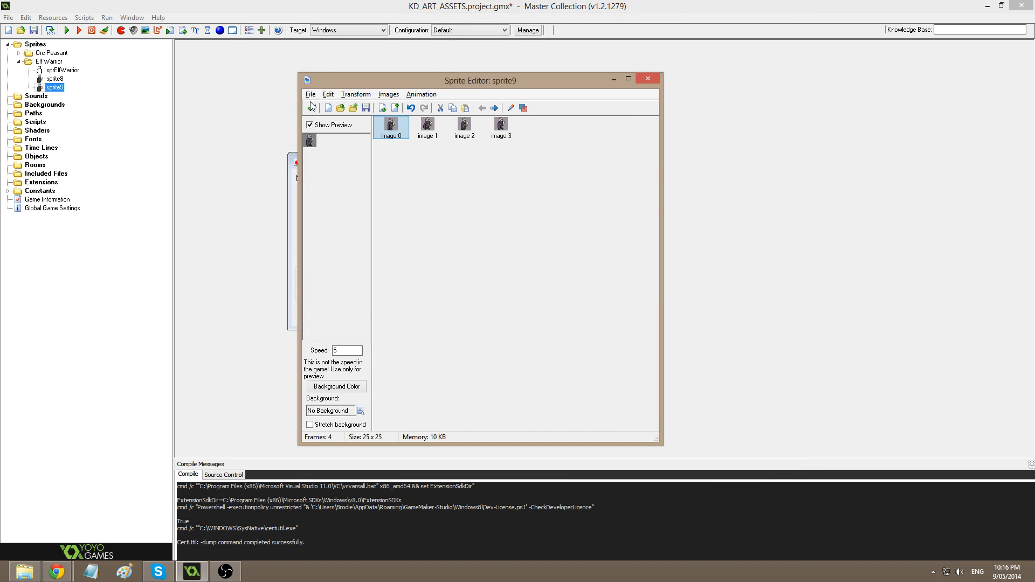
# - Inspect the first frame of the front-facing sprite8 as a shading reference, and rename that sprite sprElfWarriorWalk
pyautogui.click(312, 108)
pyautogui.click(348, 215)
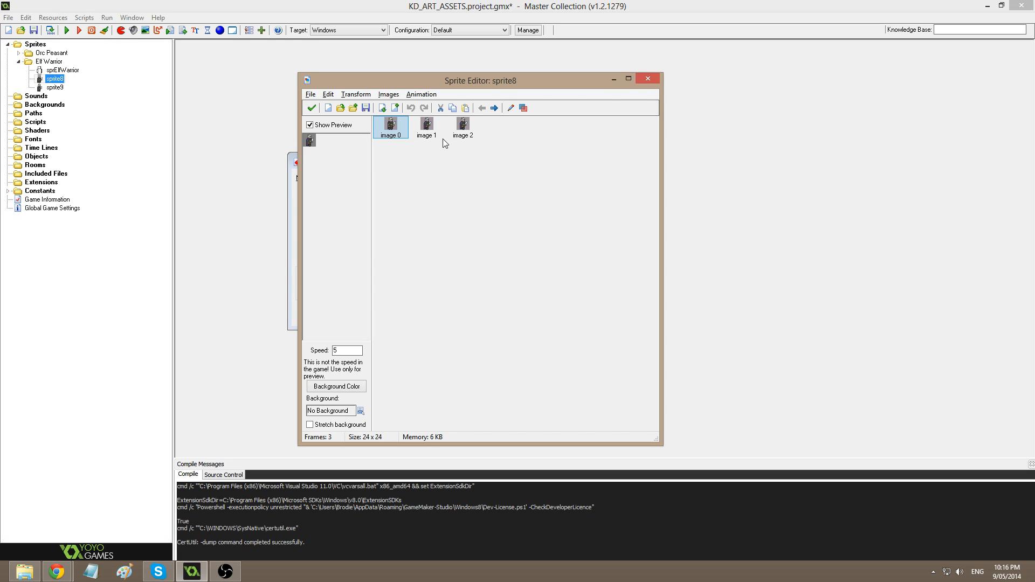
pyautogui.doubleClick(399, 131)
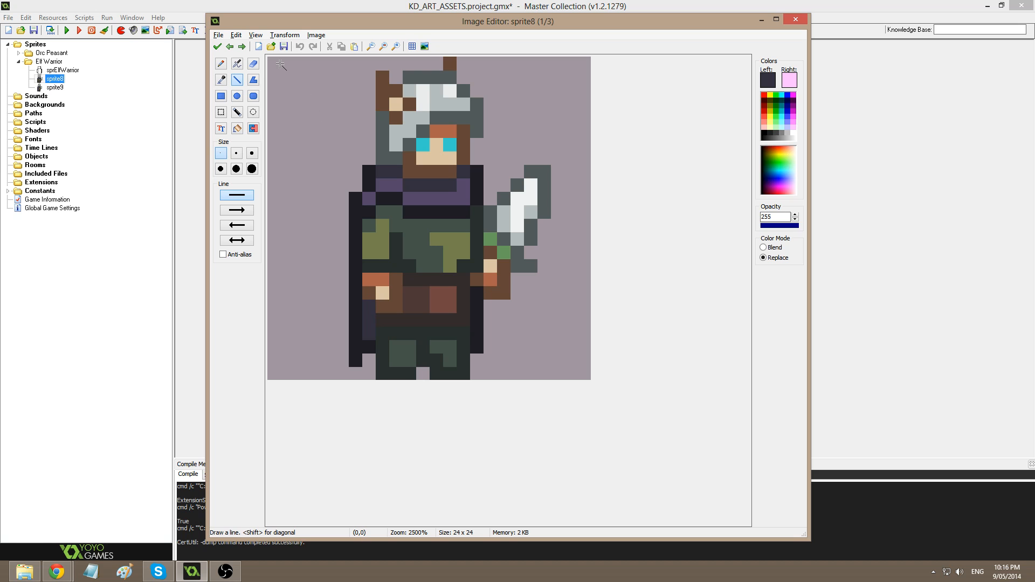
pyautogui.click(218, 47)
pyautogui.click(314, 122)
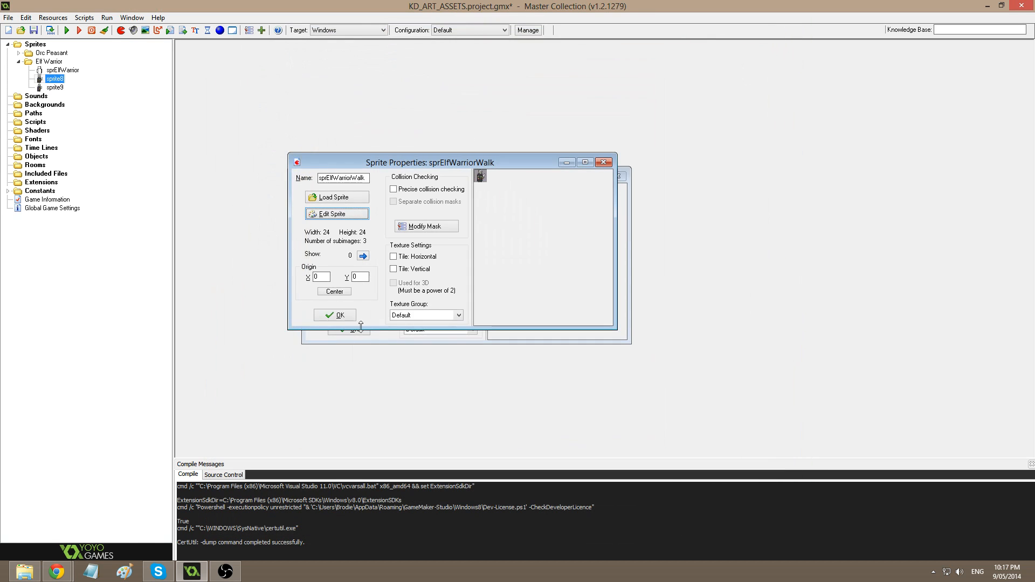
pyautogui.click(348, 329)
# - Reopen the first frame of sprite9 and repaint the cloak's dark inner edge with its lighter purple
pyautogui.click(350, 227)
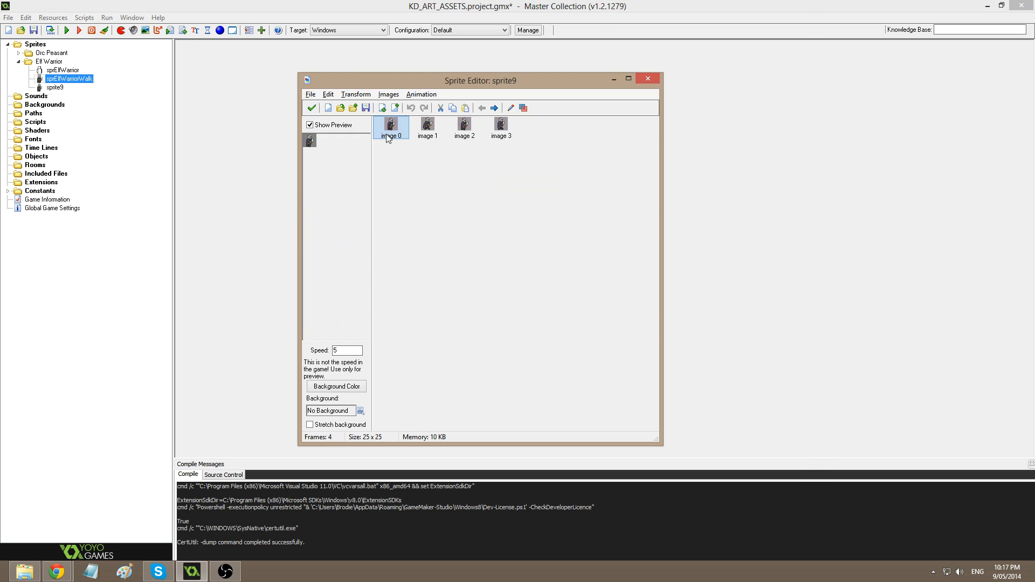
pyautogui.doubleClick(393, 196)
pyautogui.scroll(1, 438, 278)
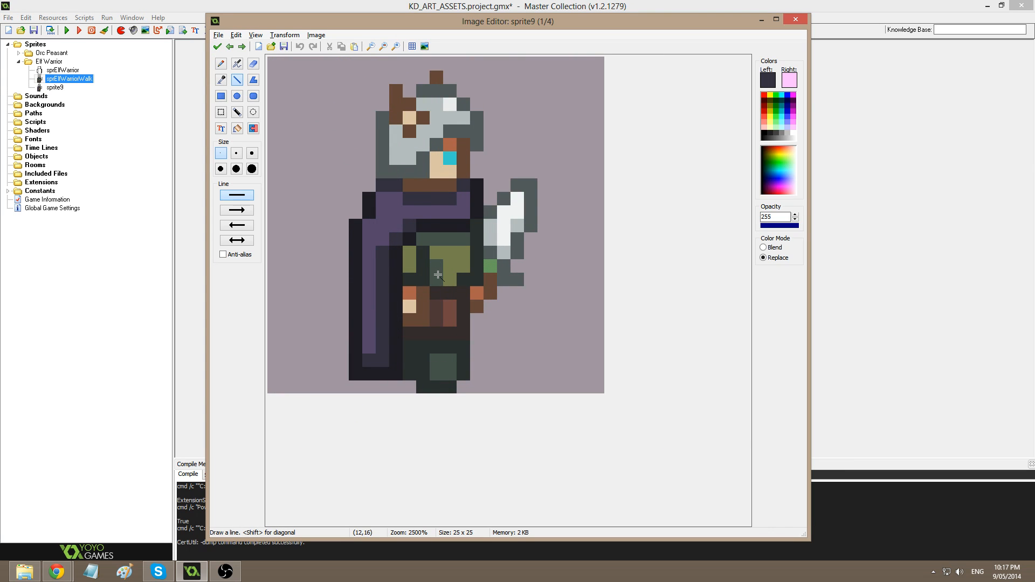
pyautogui.scroll(1, 457, 264)
pyautogui.keyDown('ctrl'); pyautogui.click(429, 252); pyautogui.keyUp('ctrl')
pyautogui.click(434, 257)
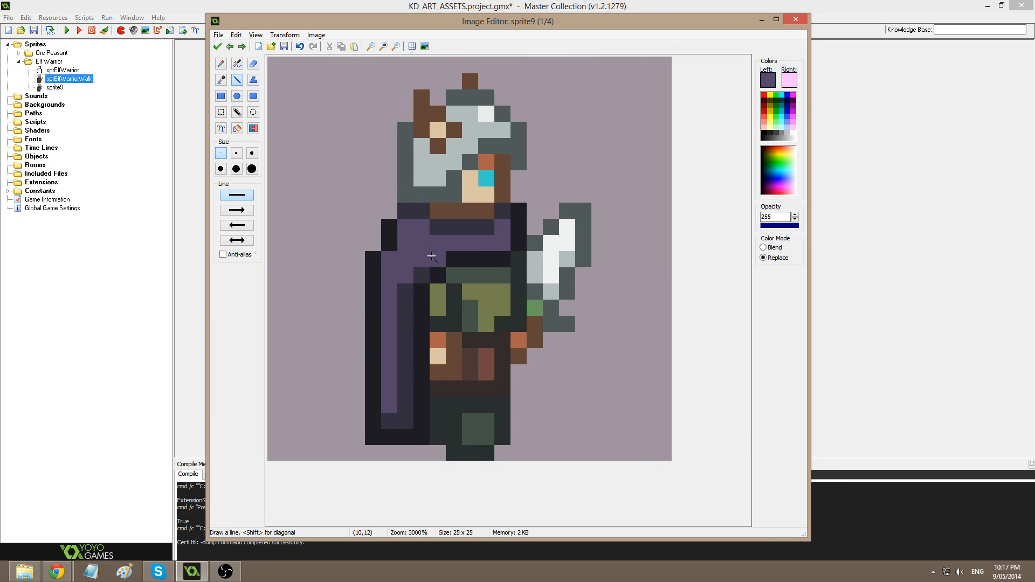
pyautogui.click(417, 275)
pyautogui.moveTo(409, 285)
pyautogui.mouseDown()
pyautogui.moveTo(390, 413)
pyautogui.moveTo(400, 286)
pyautogui.moveTo(390, 264)
pyautogui.mouseUp()
# - Shade the cloak's back edge and shoulder in the first frame with the dark purple from its hem
pyautogui.keyDown('ctrl'); pyautogui.click(395, 421); pyautogui.keyUp('ctrl')
pyautogui.moveTo(417, 227); pyautogui.dragTo(406, 245)
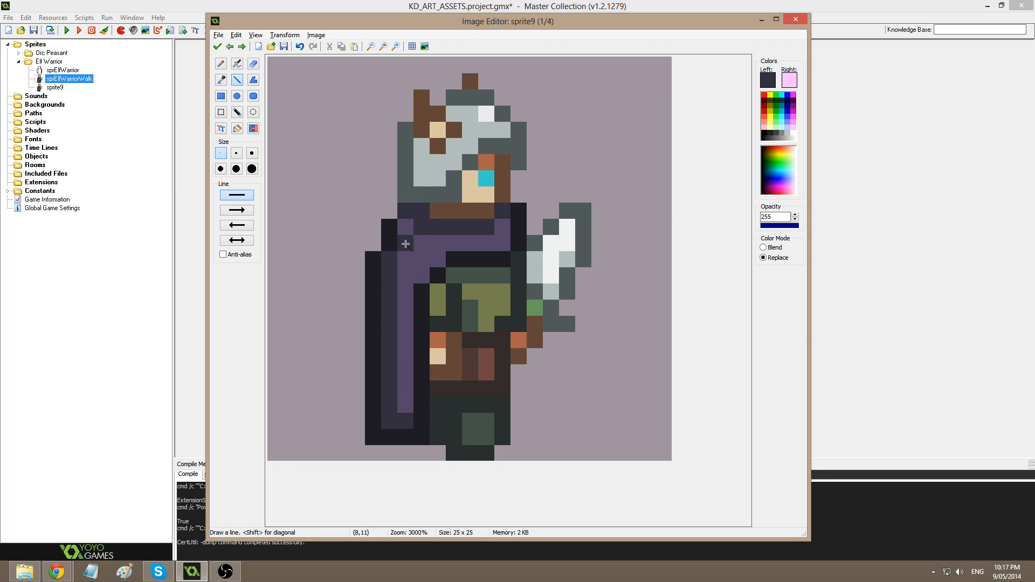
pyautogui.click(405, 226)
pyautogui.click(422, 248)
pyautogui.click(406, 263)
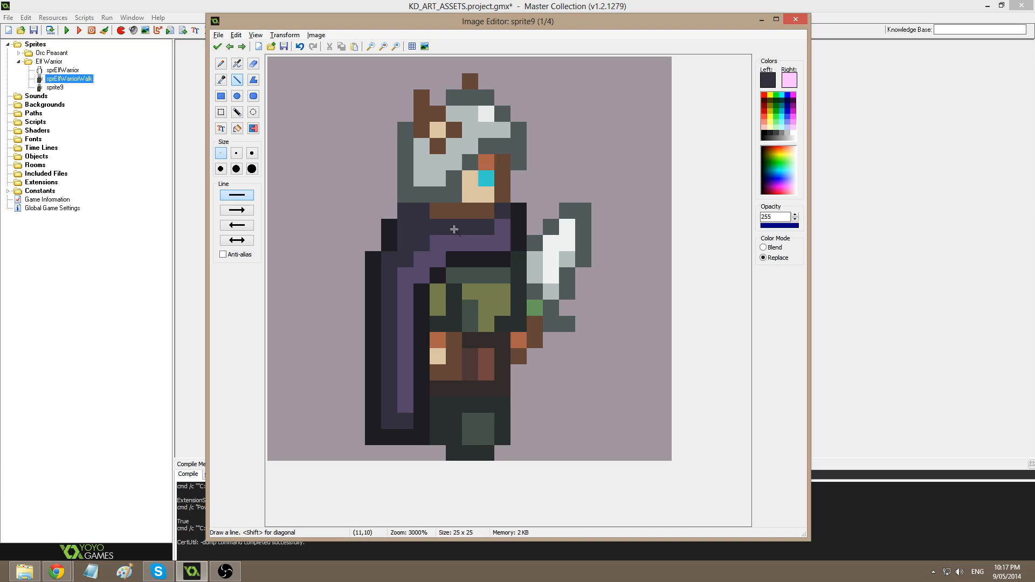
# - Darken the stepped shoulder fold of the cloak in the first frame with dark purple pixels
pyautogui.click(440, 239)
pyautogui.click(416, 255)
pyautogui.click(407, 273)
# - Shade the cloak's shoulder and back in the second frame with the dark purple, leaving a lighter purple inner edge
pyautogui.press('Right')
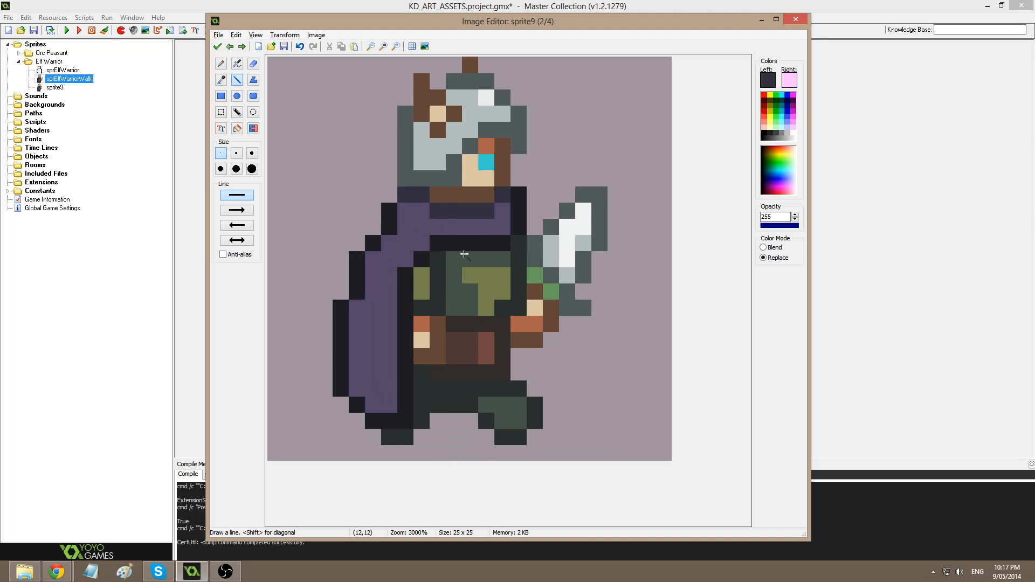
pyautogui.click(421, 227)
pyautogui.click(405, 210)
pyautogui.click(421, 210)
pyautogui.click(406, 229)
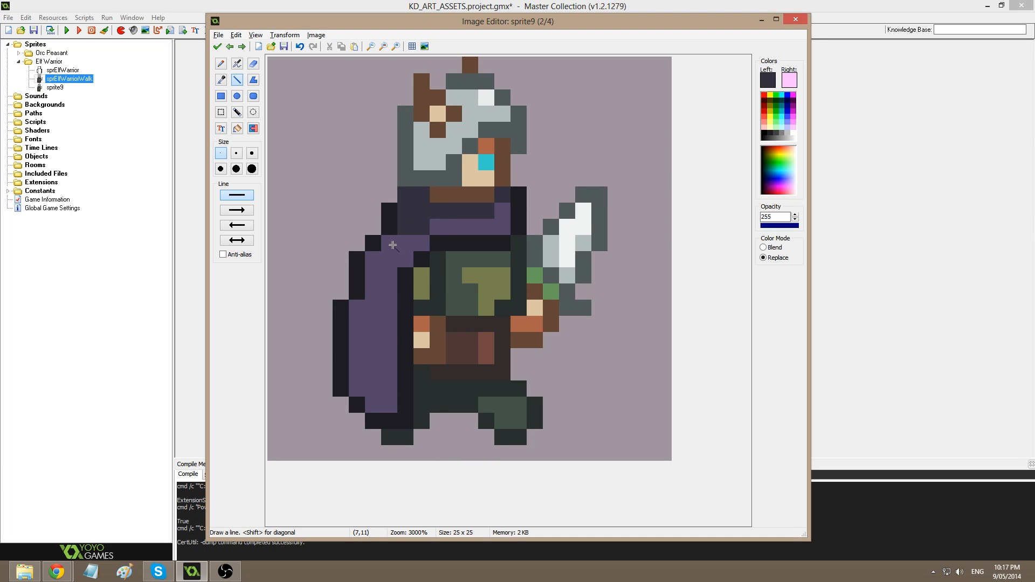
pyautogui.click(392, 245)
pyautogui.click(400, 245)
pyautogui.click(388, 257)
pyautogui.moveTo(378, 259)
pyautogui.mouseDown()
pyautogui.moveTo(370, 373)
pyautogui.moveTo(357, 371)
pyautogui.moveTo(356, 301)
pyautogui.mouseUp()
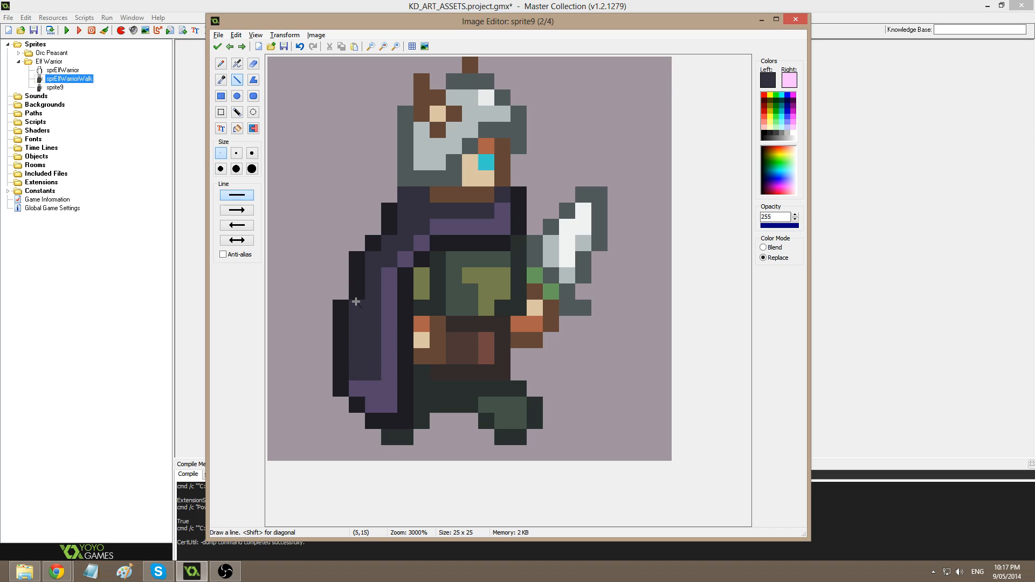
pyautogui.click(369, 391)
# - Shade the third frame's cloak with the dark purple from the hem up to the shoulder
pyautogui.press('Right')
pyautogui.moveTo(390, 405)
pyautogui.mouseDown()
pyautogui.moveTo(391, 262)
pyautogui.moveTo(406, 232)
pyautogui.moveTo(405, 275)
pyautogui.mouseUp()
pyautogui.click(419, 238)
pyautogui.click(424, 230)
pyautogui.click(442, 238)
# - Paint the fourth frame's cloak shoulder with dark purple pixels stepping diagonally from the collar towards the back
pyautogui.press('Right')
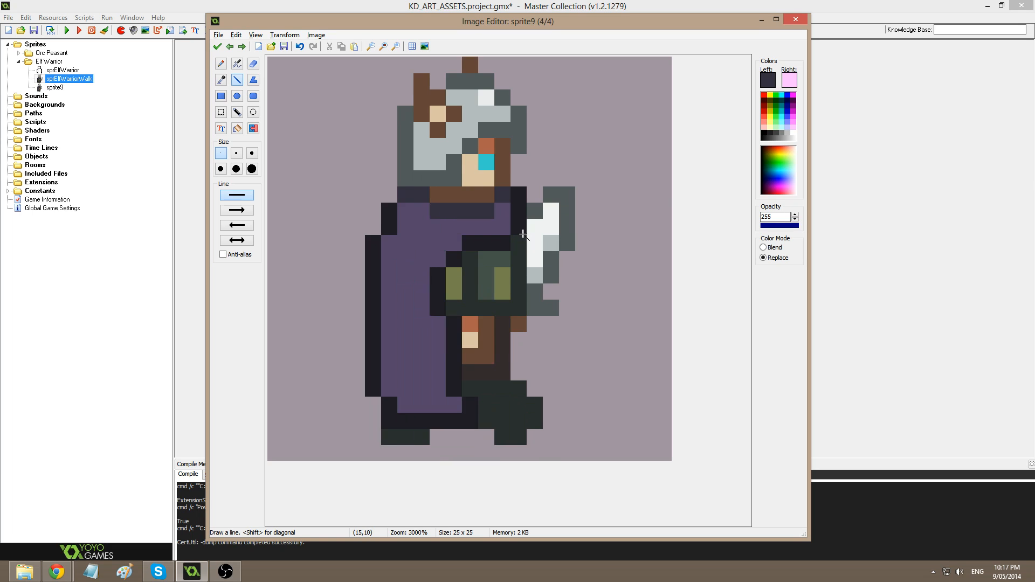
pyautogui.click(463, 227)
pyautogui.hotkey('ctrl', 'z')
pyautogui.click(454, 227)
pyautogui.click(437, 229)
pyautogui.click(434, 239)
pyautogui.click(420, 245)
pyautogui.click(415, 255)
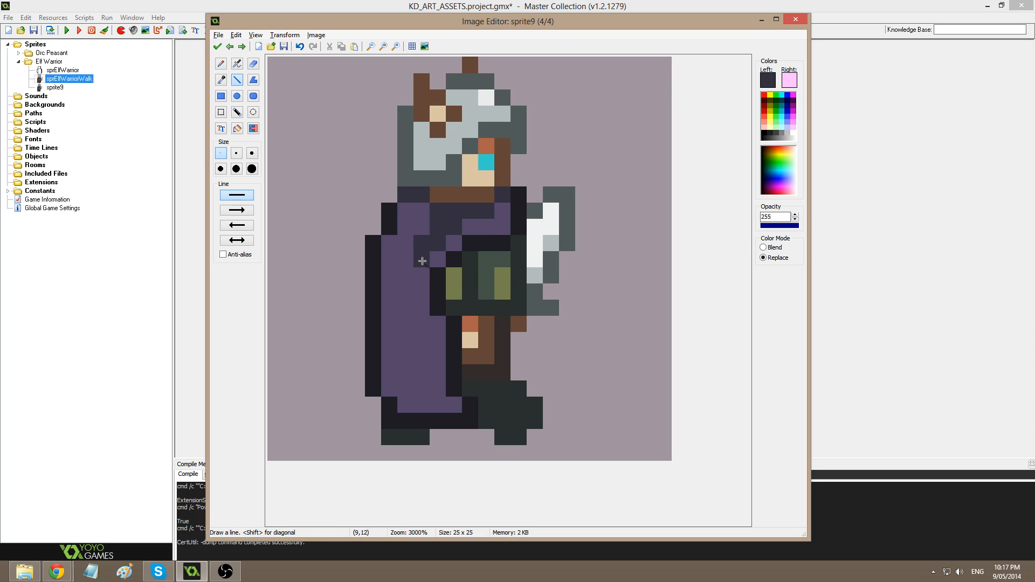
# - Extend the dark purple down the fourth frame's cloak, flood fill the area behind it, and accept the edits
pyautogui.moveTo(406, 274)
pyautogui.mouseDown()
pyautogui.moveTo(420, 384)
pyautogui.moveTo(390, 384)
pyautogui.mouseUp()
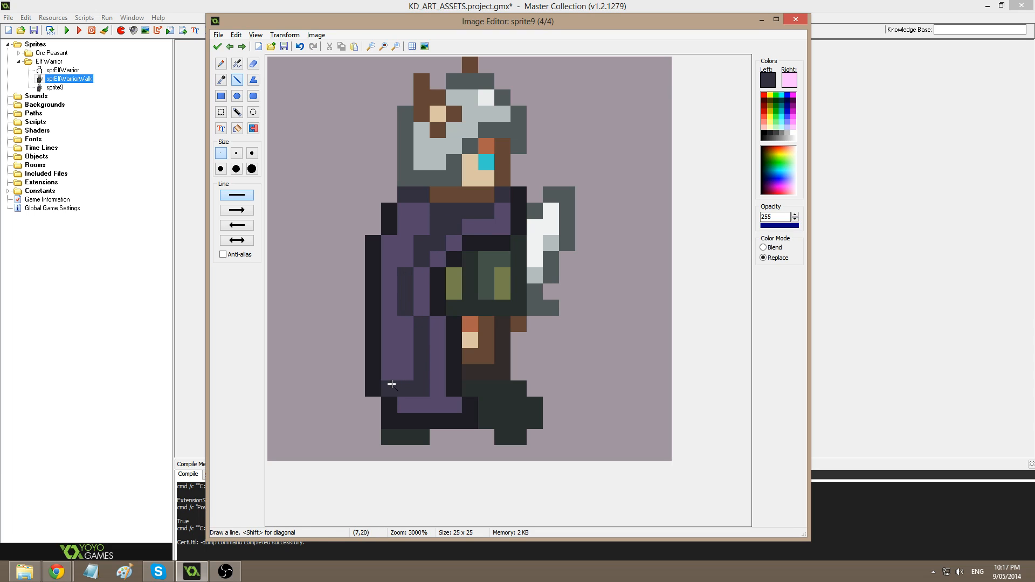
pyautogui.press('f')
pyautogui.click(404, 313)
pyautogui.press('Right')
pyautogui.press('Right')
pyautogui.press('Left')
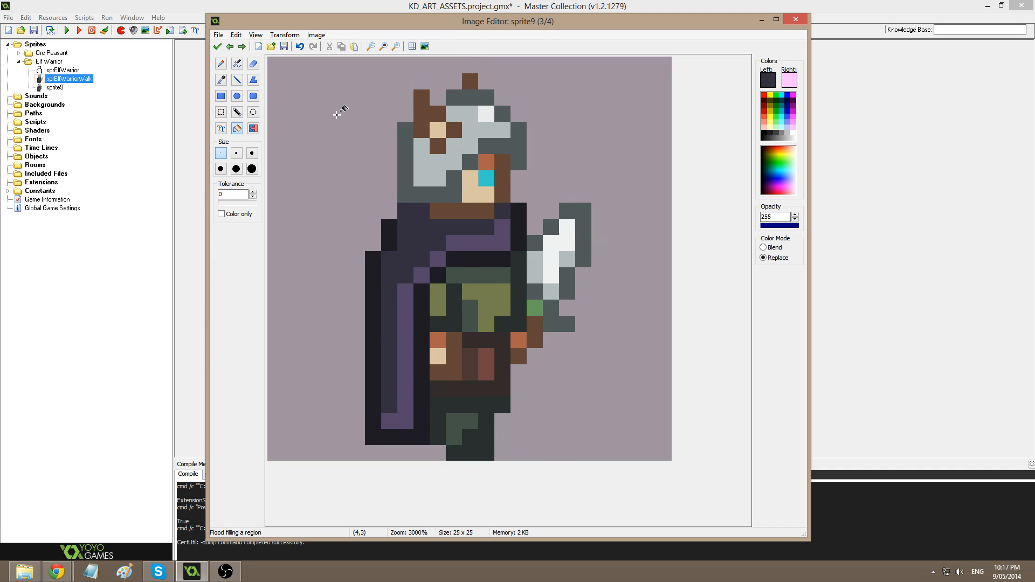
pyautogui.press('Left')
pyautogui.press('Right')
pyautogui.click(218, 47)
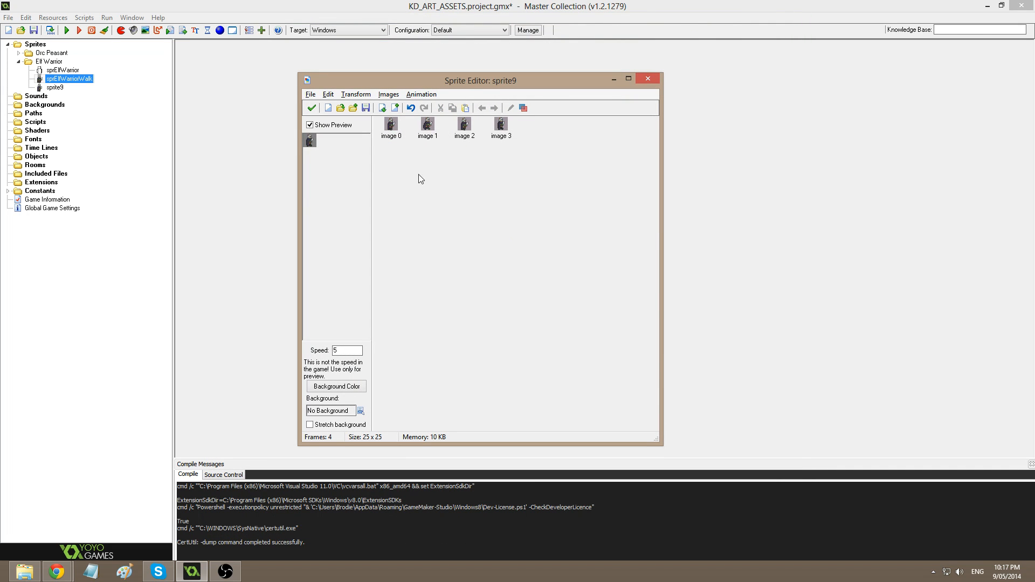
# - Reopen the second frame and compare its cloak shape with the neighbouring frames
pyautogui.click(392, 131)
pyautogui.doubleClick(427, 126)
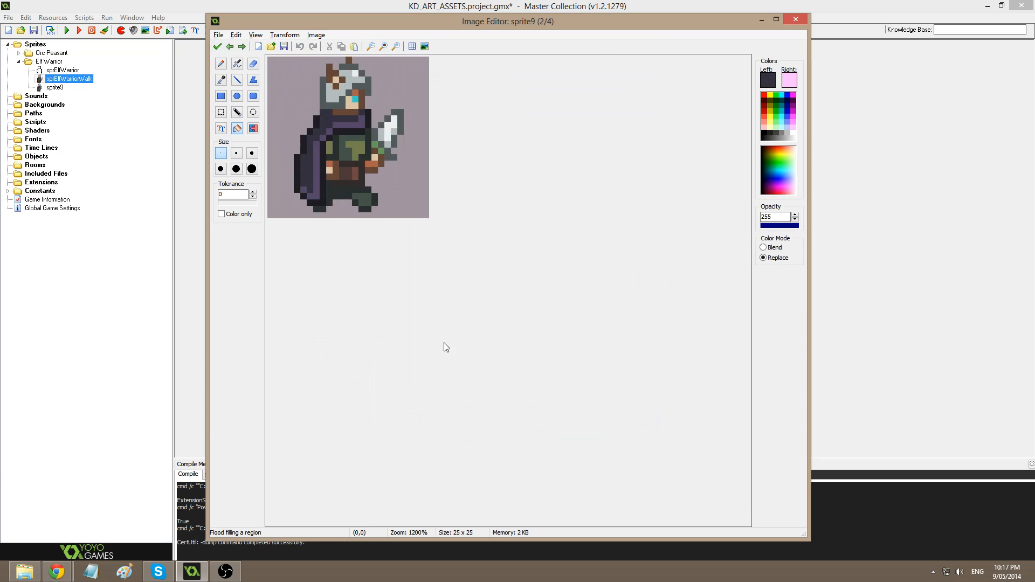
pyautogui.scroll(1, 378, 348)
pyautogui.scroll(-1, 340, 358)
pyautogui.scroll(1, 351, 361)
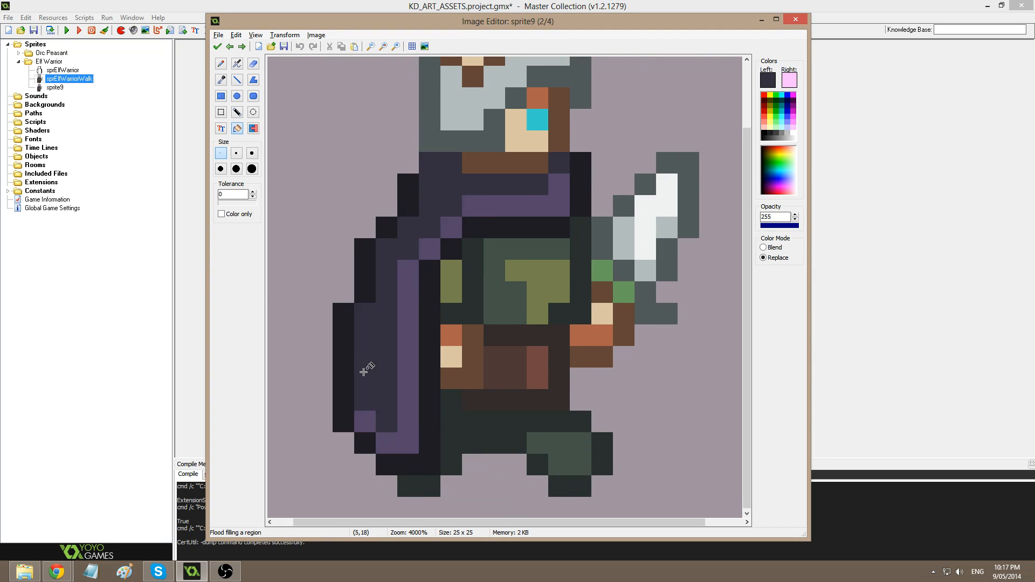
pyautogui.press('Left')
pyautogui.press('Right')
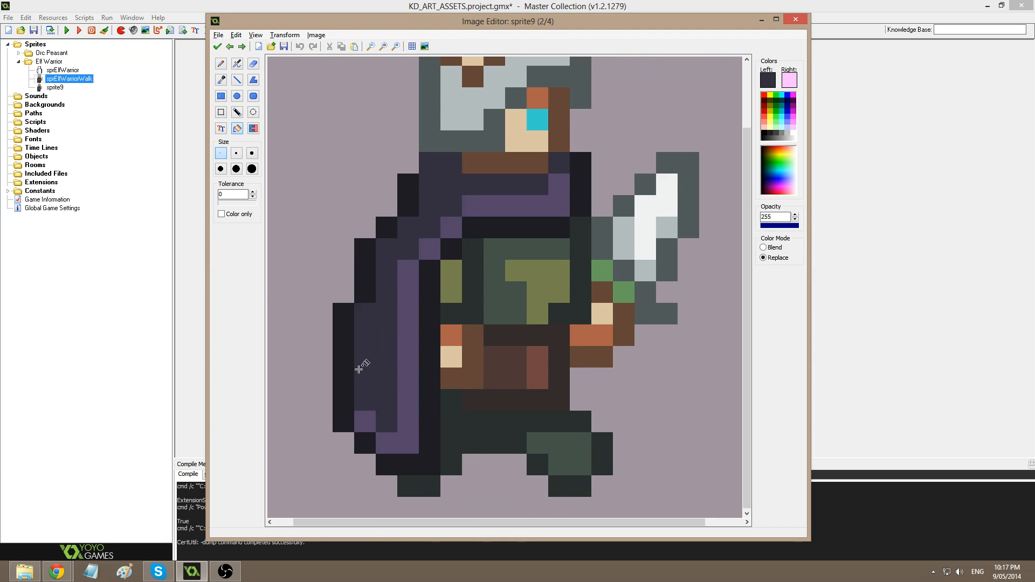
pyautogui.hscroll(1, 380, 384)
pyautogui.click(237, 80)
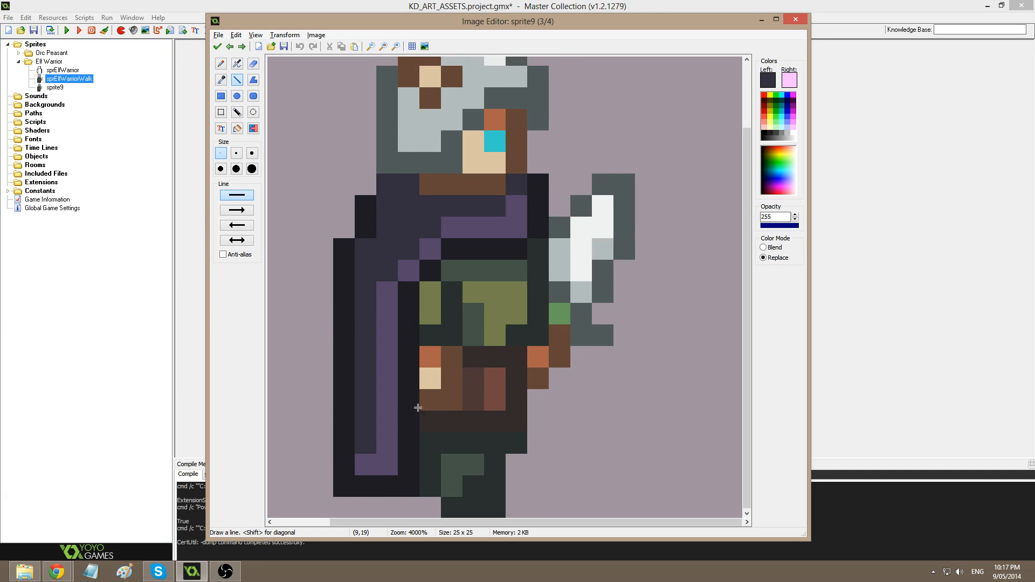
pyautogui.press('pageup')
pyautogui.press('pagedown')
pyautogui.press('pageup')
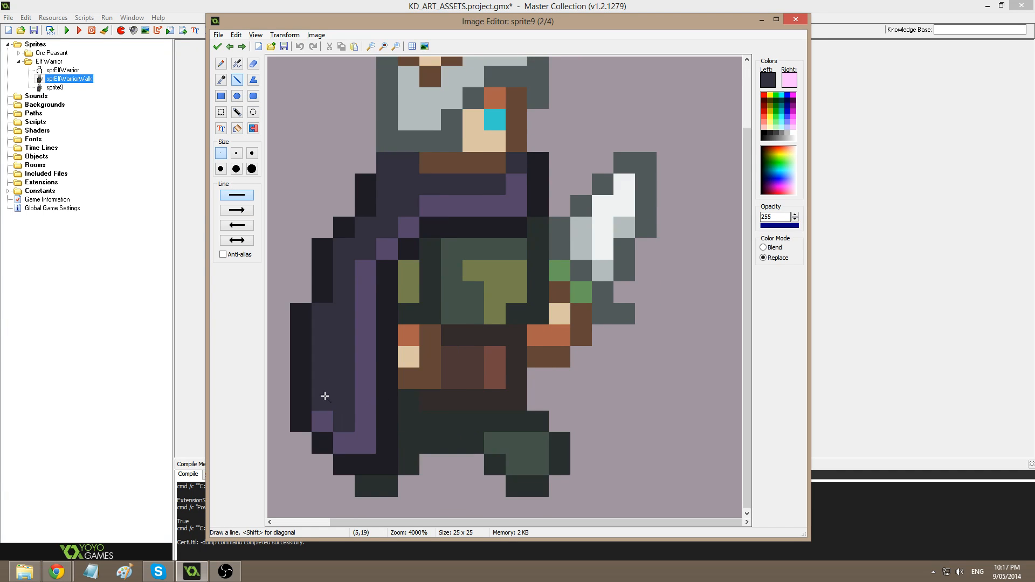
# - Trim the lower back of the second frame's cloak, moving its dark outline one pixel inward and erasing the old edge
pyautogui.press('d')
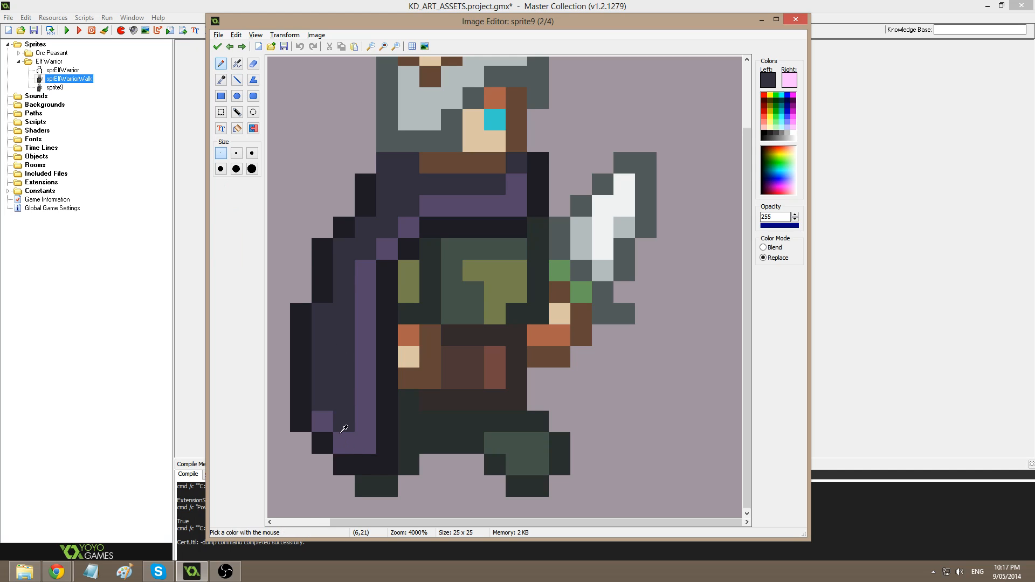
pyautogui.keyDown('ctrl'); pyautogui.click(342, 459); pyautogui.keyUp('ctrl')
pyautogui.click(339, 444)
pyautogui.keyDown('ctrl'); pyautogui.click(337, 477); pyautogui.keyUp('ctrl')
pyautogui.click(343, 463)
pyautogui.click(323, 441)
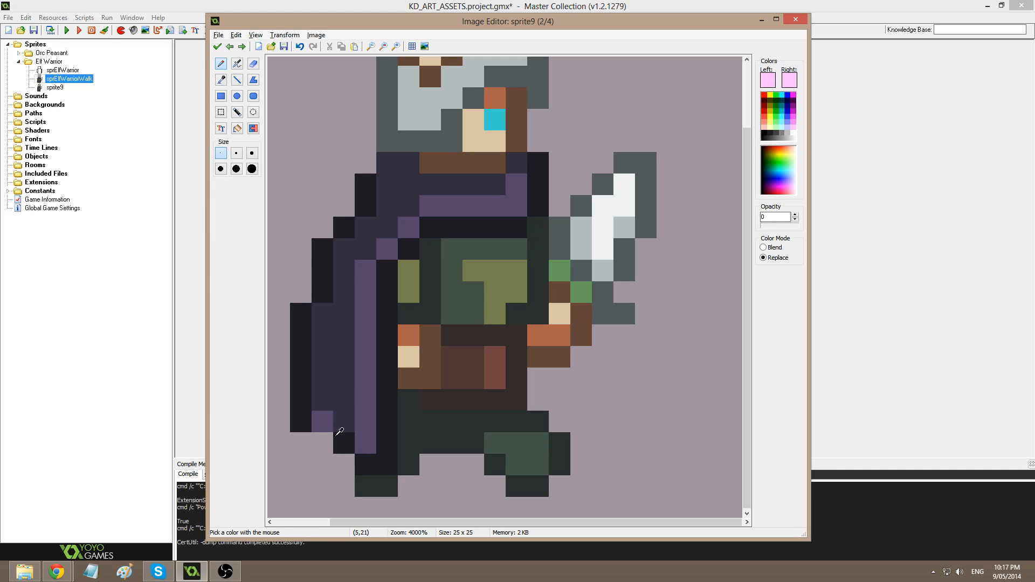
pyautogui.keyDown('ctrl'); pyautogui.click(338, 437); pyautogui.keyUp('ctrl')
pyautogui.moveTo(326, 423)
pyautogui.mouseDown()
pyautogui.moveTo(323, 313)
pyautogui.moveTo(303, 413)
pyautogui.moveTo(306, 312)
pyautogui.mouseUp()
pyautogui.keyDown('ctrl'); pyautogui.click(302, 442); pyautogui.keyUp('ctrl')
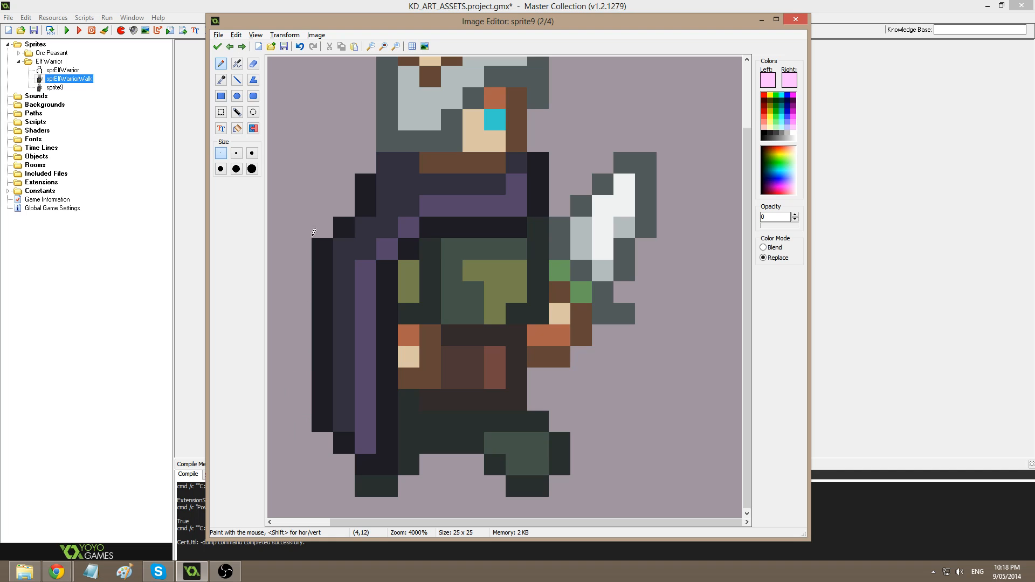
# - Trim the upper back of the second frame's cloak by repainting its outline inward and erasing the protruding corner
pyautogui.keyDown('ctrl'); pyautogui.click(326, 247); pyautogui.keyUp('ctrl')
pyautogui.click(339, 247)
pyautogui.keyDown('ctrl'); pyautogui.click(317, 233); pyautogui.keyUp('ctrl')
pyautogui.click(316, 248)
pyautogui.press('Left')
pyautogui.press('Right')
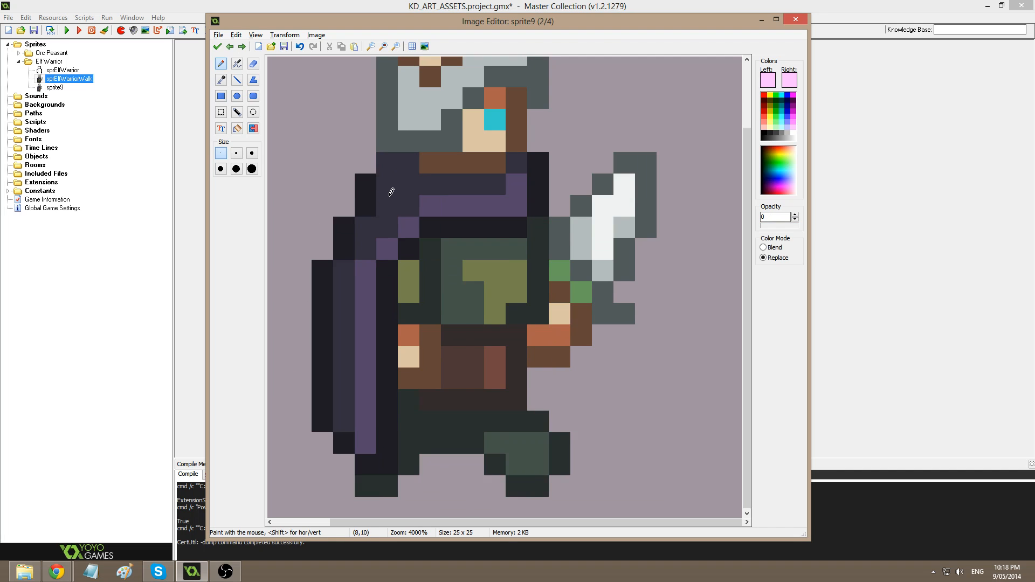
# - Paint the cloak's back collar corner with the near-black outline colour in all four frames, and accept the edits
pyautogui.keyDown('ctrl'); pyautogui.click(371, 193); pyautogui.keyUp('ctrl')
pyautogui.press('Left')
pyautogui.press('Left')
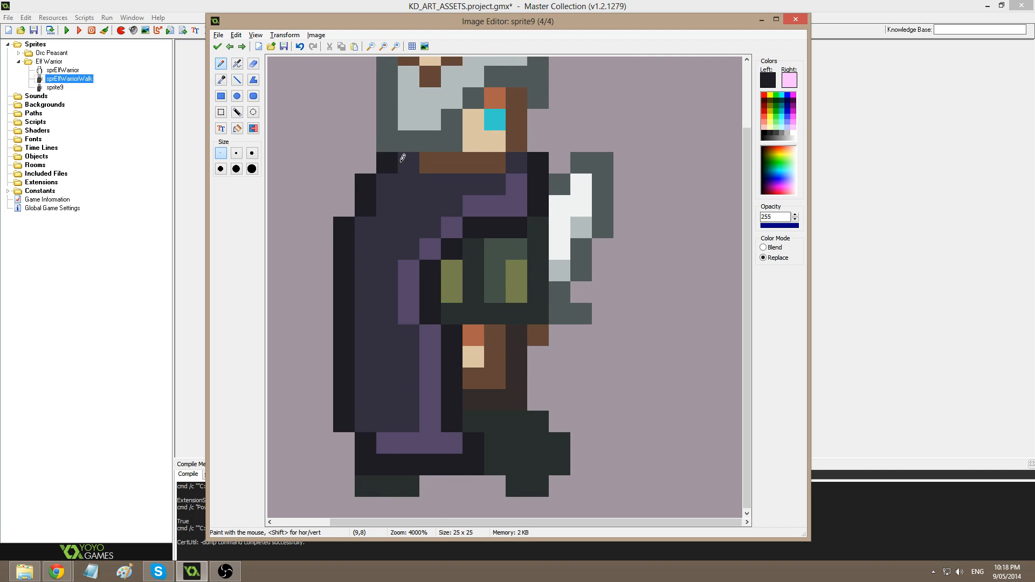
pyautogui.press('Right')
pyautogui.press('Right')
pyautogui.press('Right')
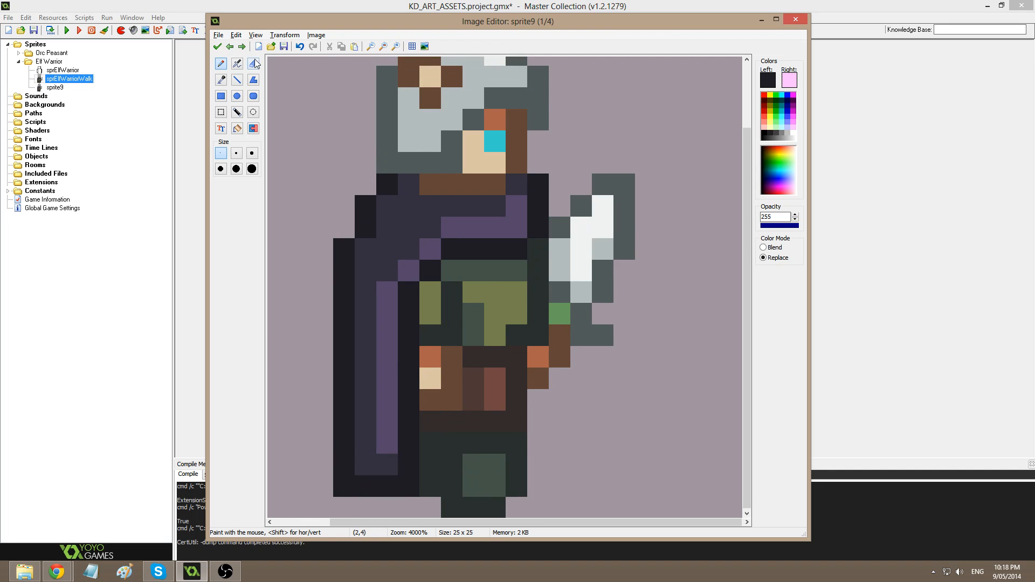
pyautogui.click(218, 47)
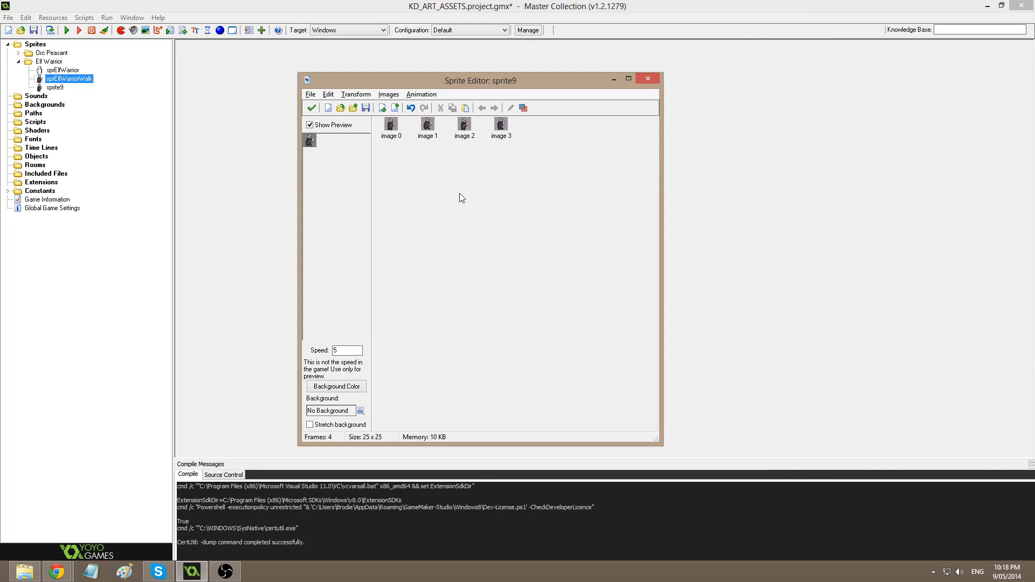
# - Reopen the second frame, raise the cloak outline's lower back corner by one pixel, and accept the edit
pyautogui.doubleClick(427, 126)
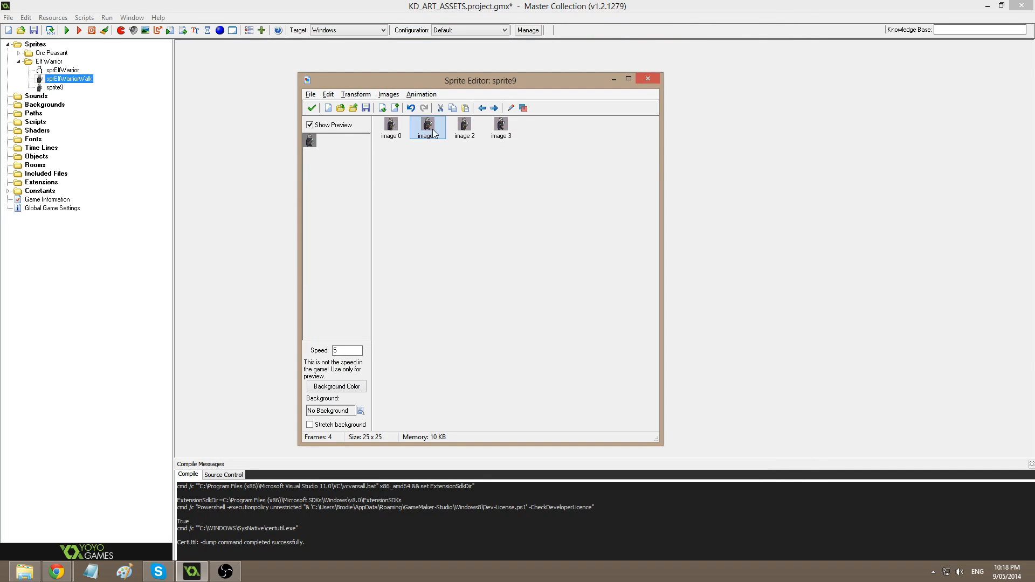
pyautogui.scroll(4, 402, 273)
pyautogui.keyDown('ctrl'); pyautogui.click(373, 395); pyautogui.keyUp('ctrl')
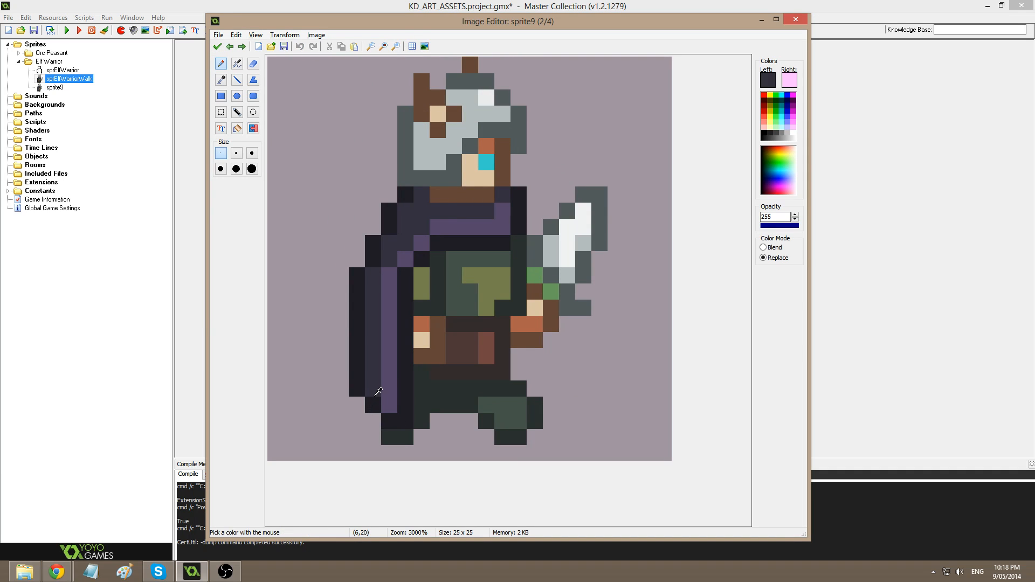
pyautogui.keyDown('ctrl'); pyautogui.click(373, 403); pyautogui.keyUp('ctrl')
pyautogui.click(372, 392)
pyautogui.keyDown('ctrl'); pyautogui.click(360, 402); pyautogui.keyUp('ctrl')
pyautogui.click(364, 392)
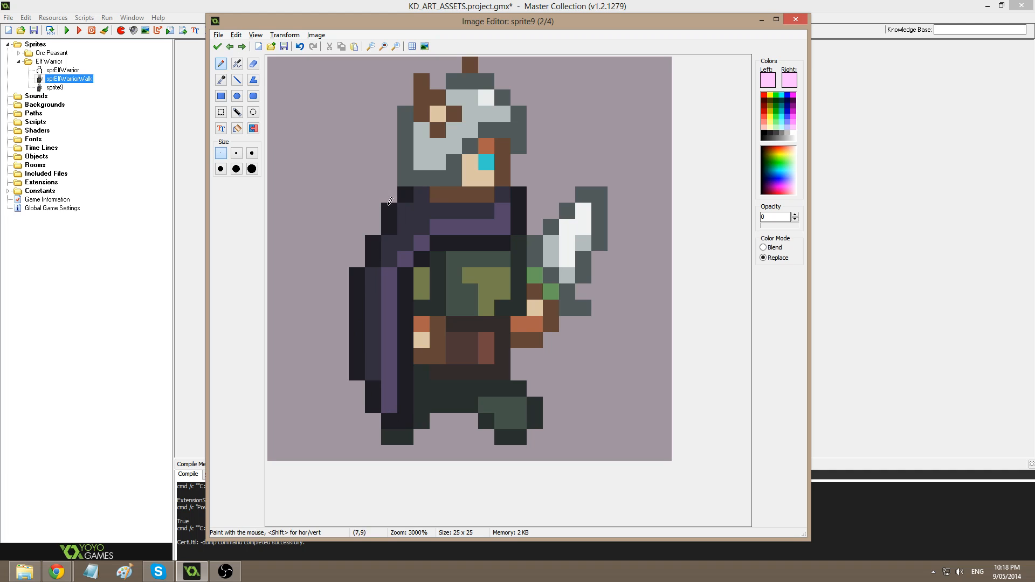
pyautogui.click(218, 47)
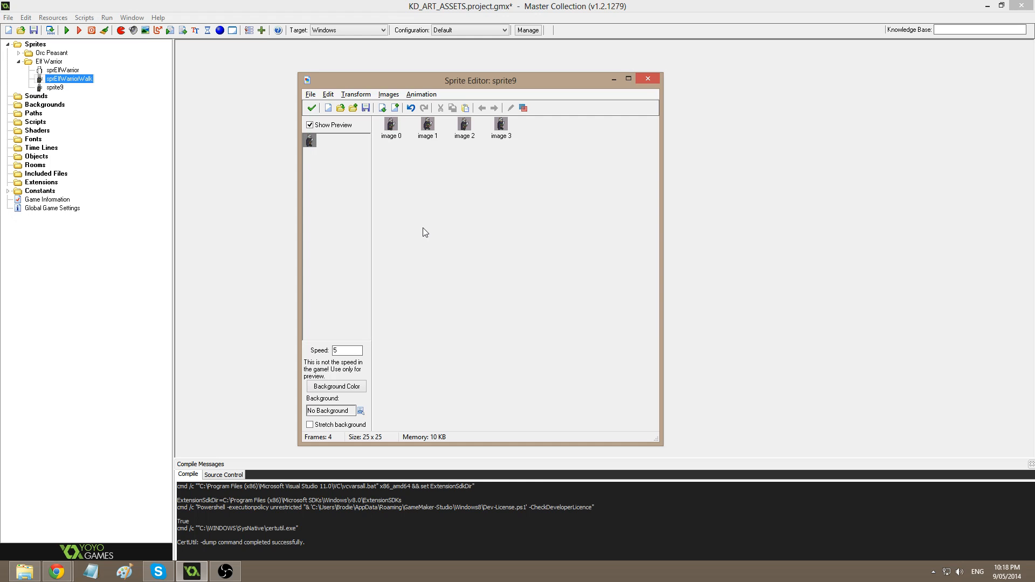
# - Compare the frames in the image editor and extend the second frame's cloak outline over the arm and chest below the shoulder
pyautogui.doubleClick(396, 137)
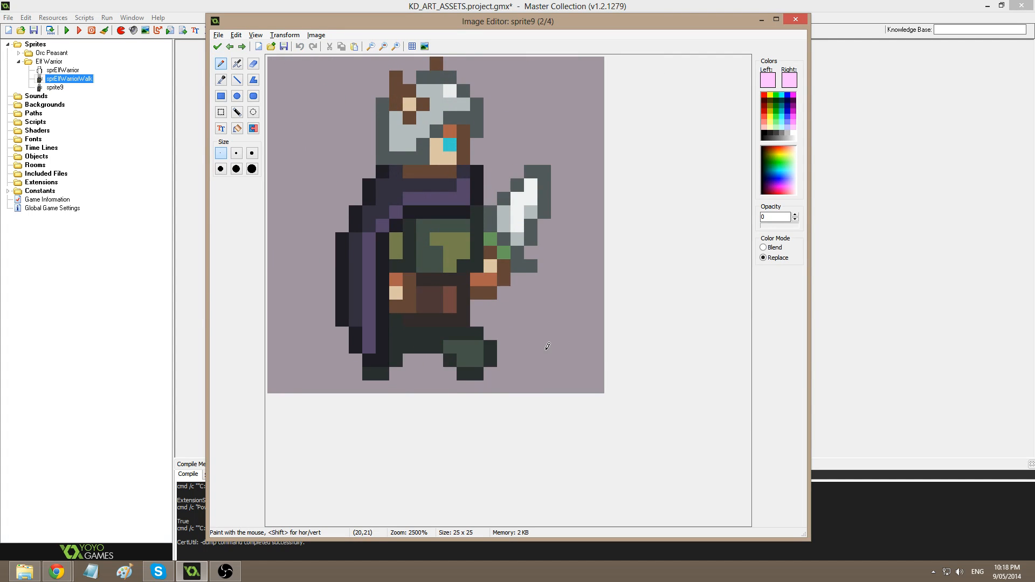
pyautogui.keyDown('ctrl'); pyautogui.click(422, 232); pyautogui.keyUp('ctrl')
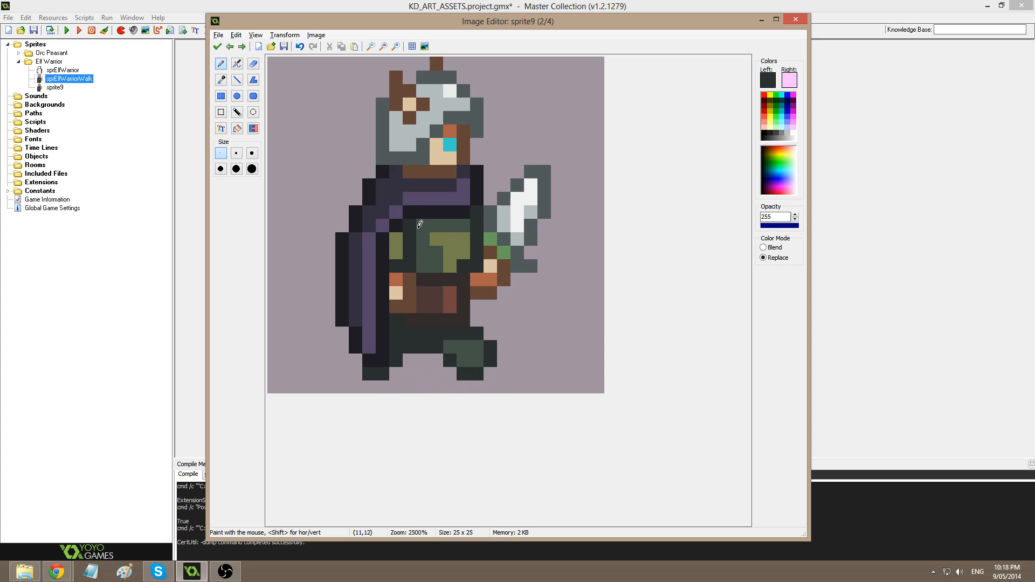
pyautogui.press('Right')
pyautogui.press('Right')
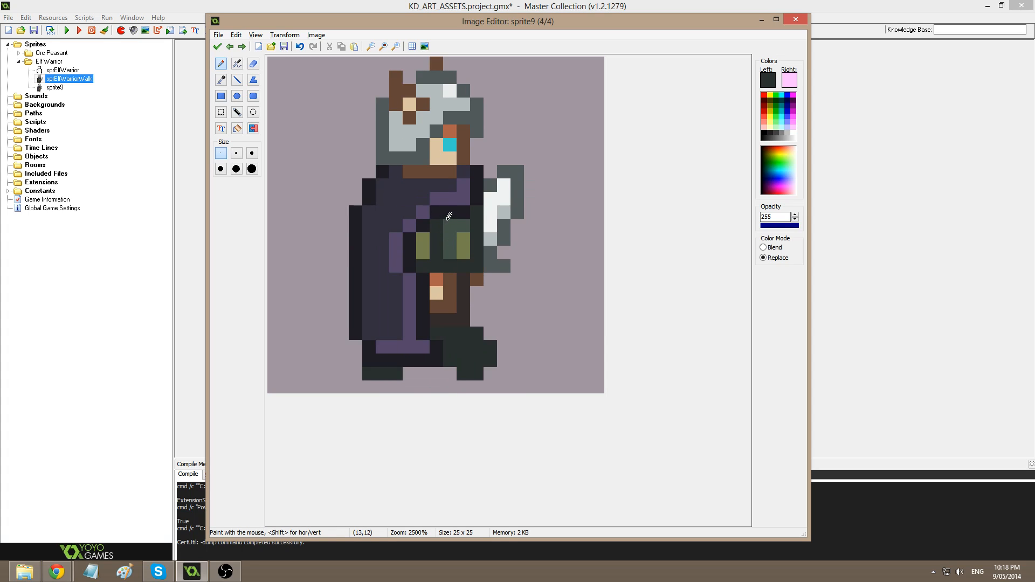
pyautogui.press('Right')
pyautogui.press('Right')
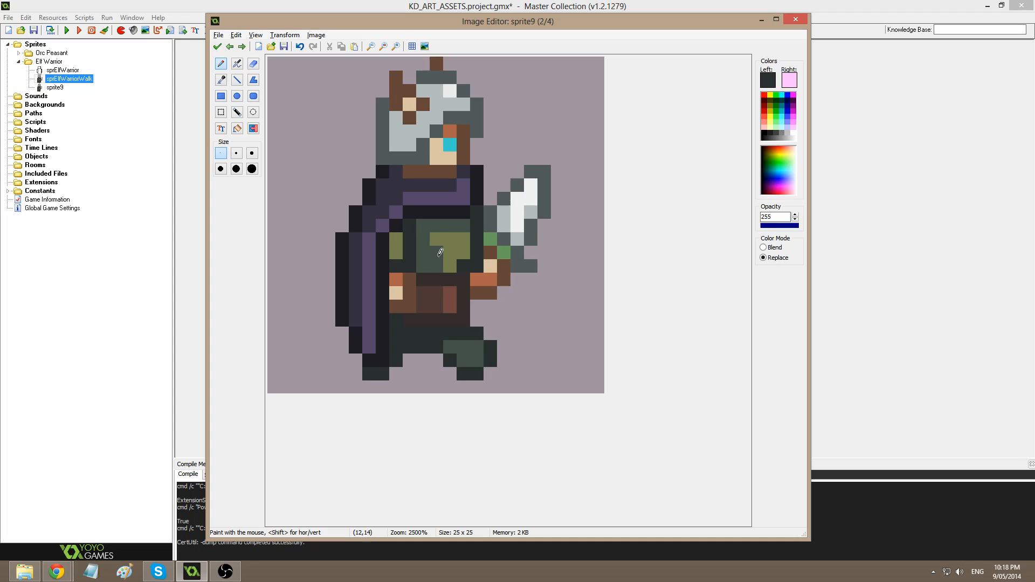
pyautogui.scroll(2, 440, 252)
pyautogui.keyDown('ctrl'); pyautogui.click(389, 280); pyautogui.keyUp('ctrl')
pyautogui.click(409, 279)
pyautogui.click(429, 261)
# - Extend the lighter purple fold inward along the second frame's shoulder, and undo the extra outline pixel on the arm
pyautogui.keyDown('ctrl'); pyautogui.click(446, 223); pyautogui.keyUp('ctrl')
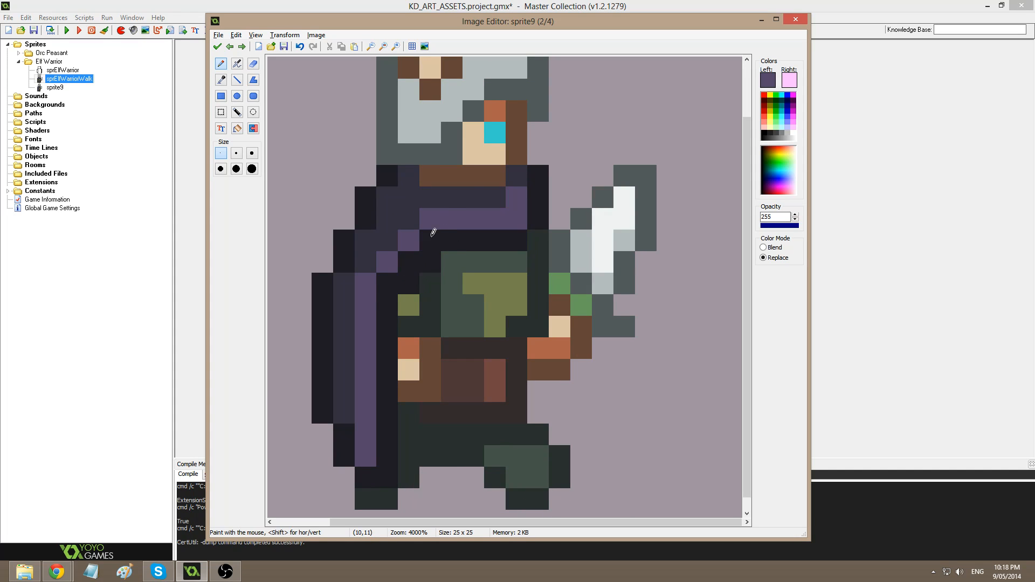
pyautogui.click(431, 236)
pyautogui.click(415, 255)
pyautogui.click(389, 284)
pyautogui.keyDown('ctrl'); pyautogui.click(390, 301); pyautogui.keyUp('ctrl')
pyautogui.click(408, 304)
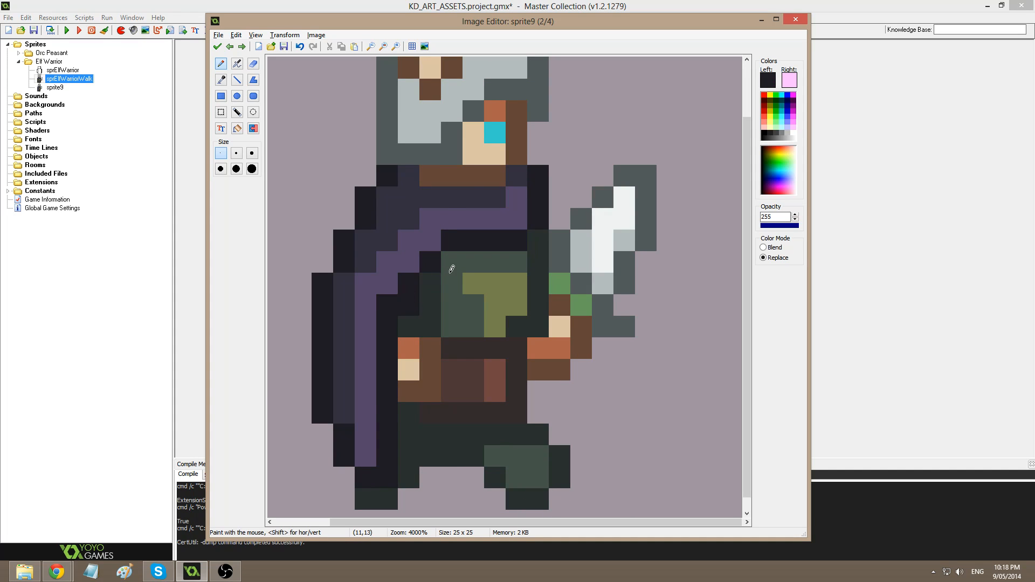
pyautogui.hotkey('ctrl', 'z')
# - Paint dark purple behind the second frame's shoulder fold, thinning the lighter purple to a diagonal edge, and accept the edits
pyautogui.keyDown('ctrl'); pyautogui.click(371, 239); pyautogui.keyUp('ctrl')
pyautogui.click(387, 262)
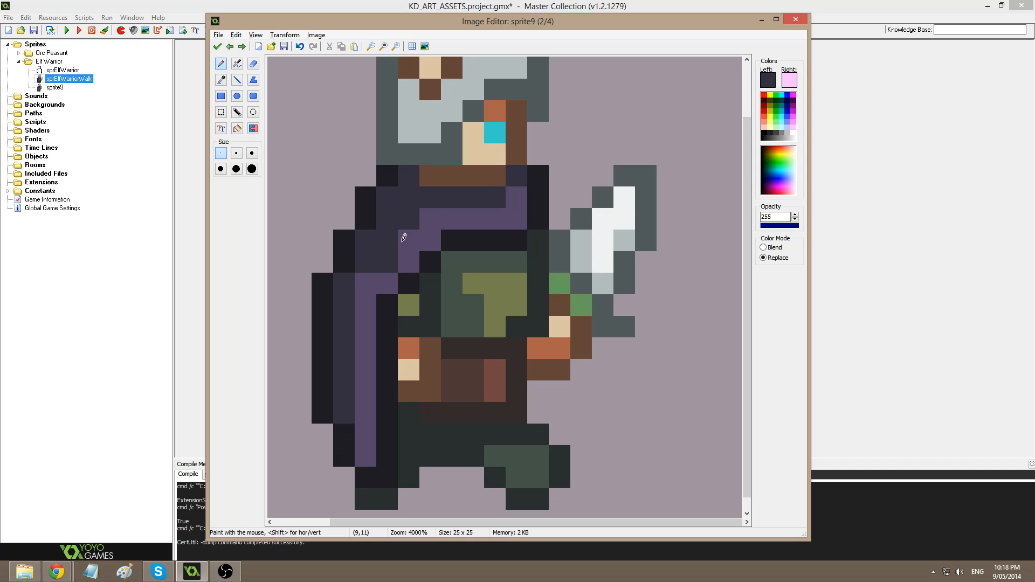
pyautogui.click(405, 239)
pyautogui.click(429, 221)
pyautogui.click(365, 284)
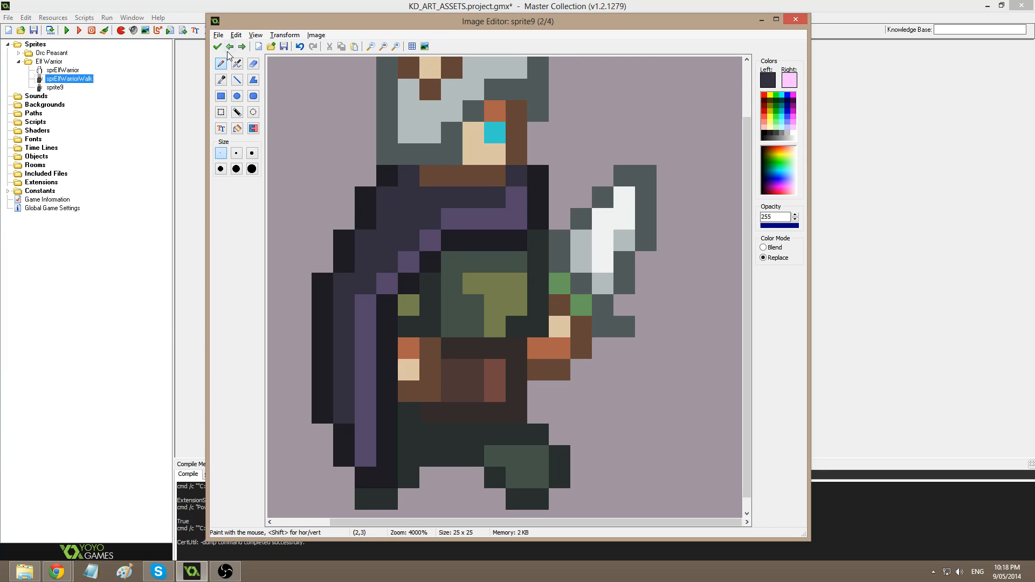
pyautogui.click(357, 305)
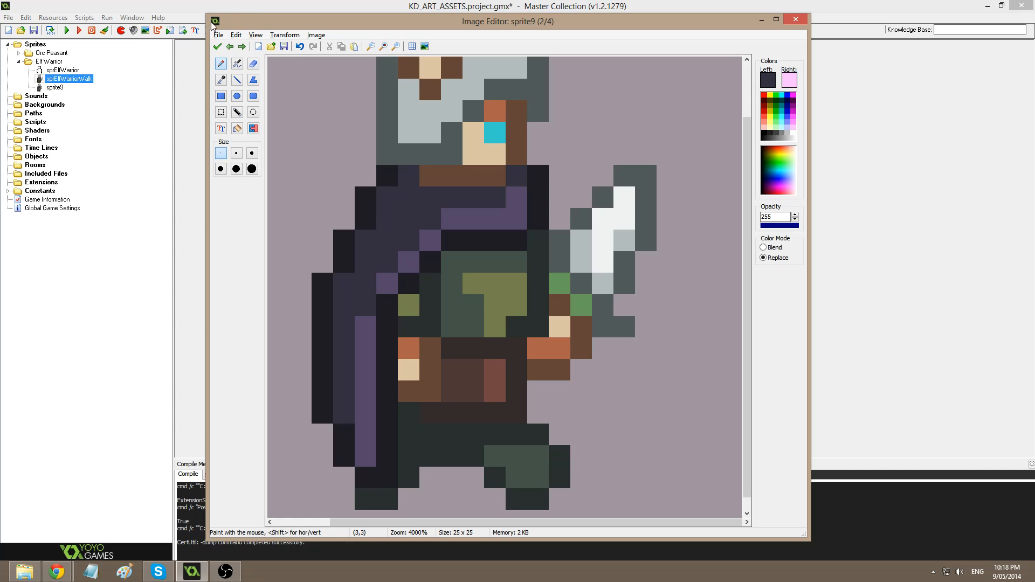
pyautogui.click(217, 46)
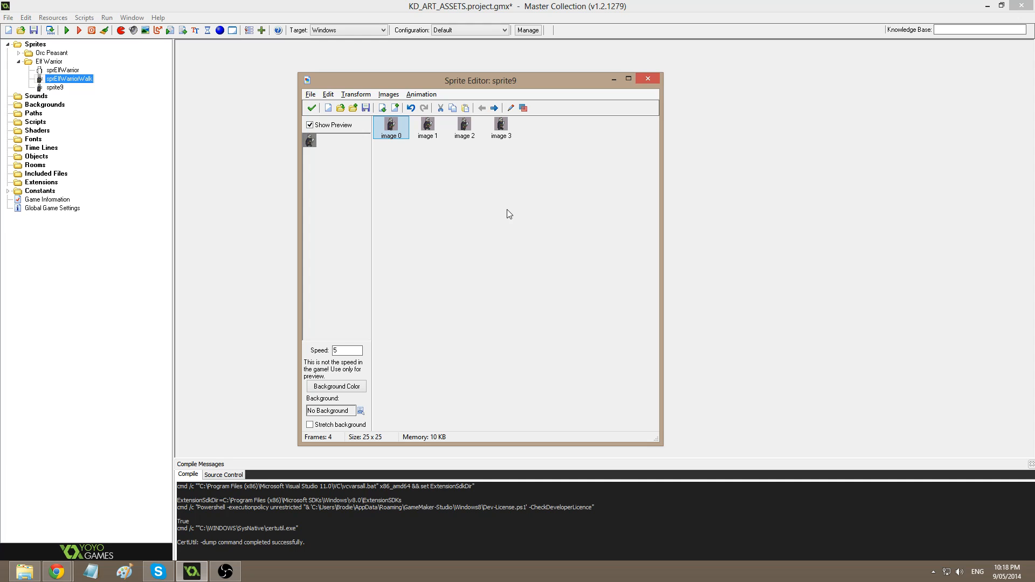
# - Open the first frame in the image editor and compare its cloak shape and shading with the second frame's
pyautogui.doubleClick(390, 129)
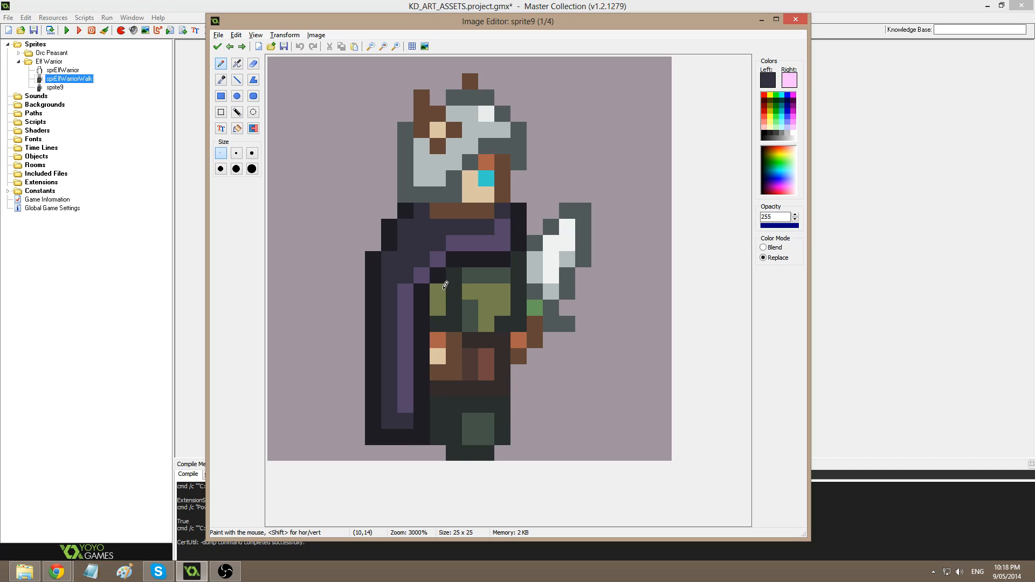
pyautogui.scroll(1, 495, 307)
pyautogui.scroll(-1, 456, 329)
pyautogui.press('Right')
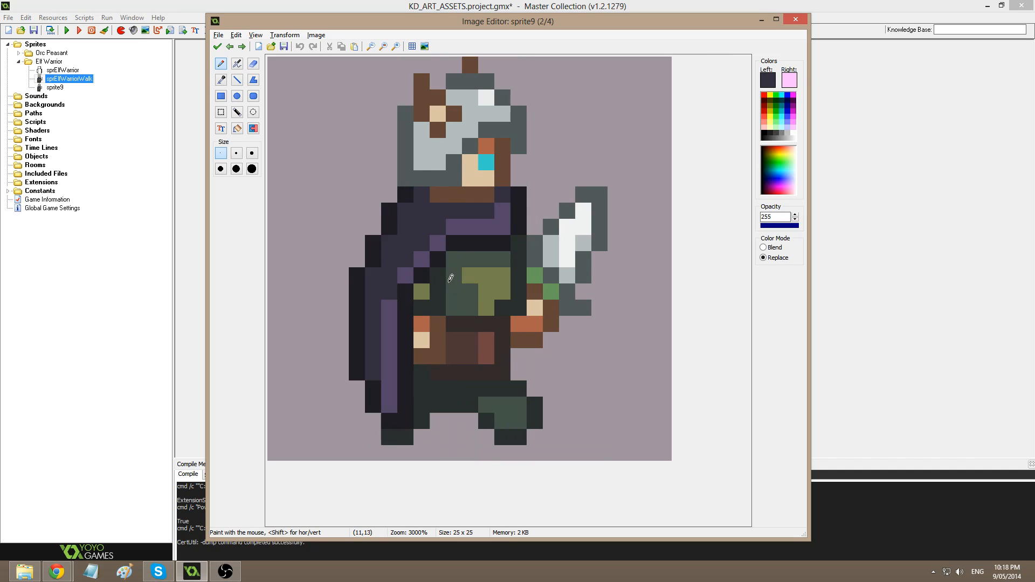
pyautogui.press('Left')
pyautogui.press('Right')
pyautogui.press('Left')
pyautogui.press('Right')
# - Compare the cloak's outline and purple fold between the third and fourth frames, and return to the sprite's frame list
pyautogui.press('Right')
pyautogui.press('Right')
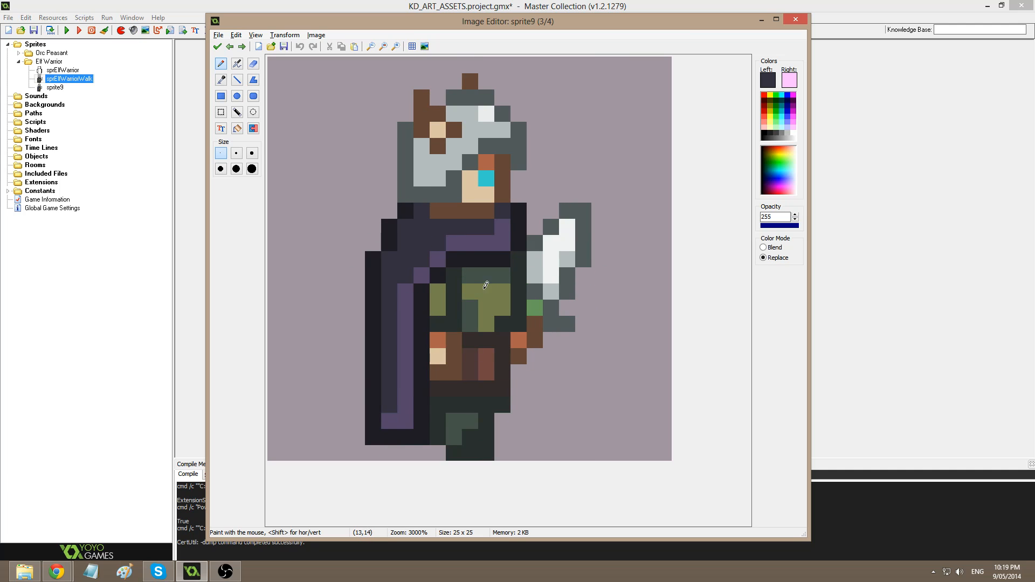
pyautogui.press('Left')
pyautogui.press('Right')
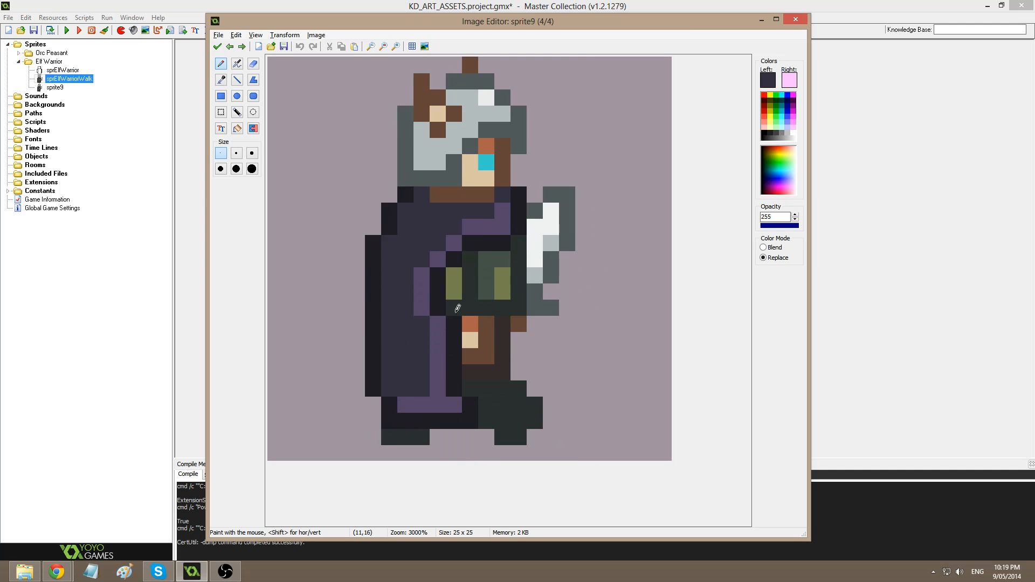
pyautogui.press('Left')
pyautogui.press('Right')
pyautogui.press('Left')
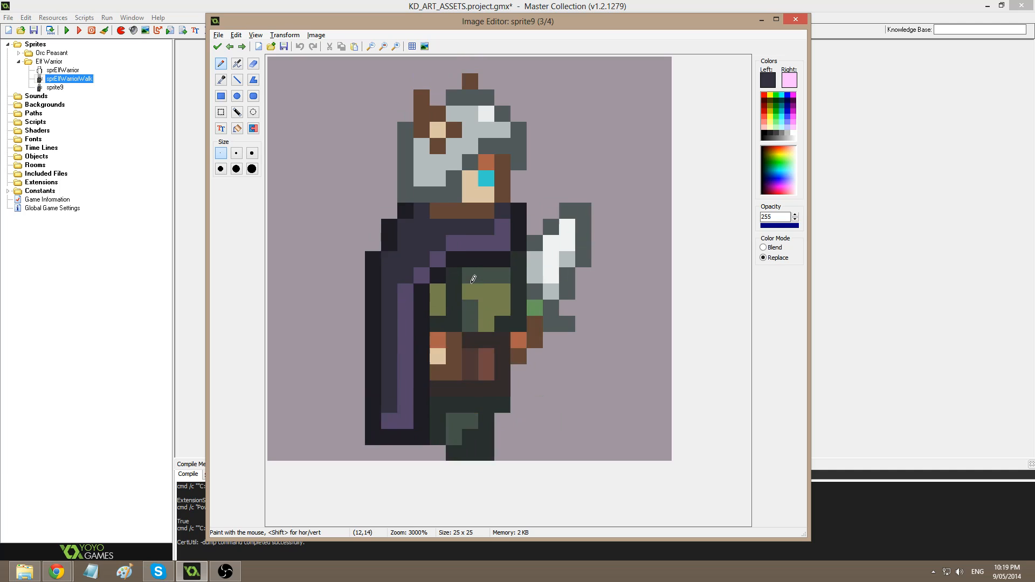
pyautogui.press('Right')
pyautogui.press('Left')
pyautogui.press('Right')
pyautogui.press('Left')
pyautogui.press('Right')
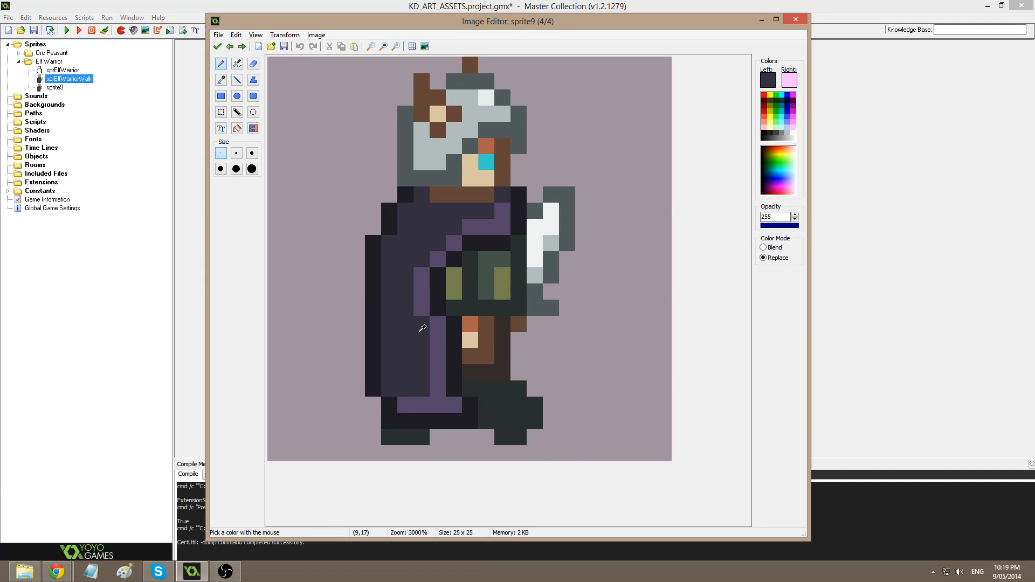
pyautogui.click(217, 46)
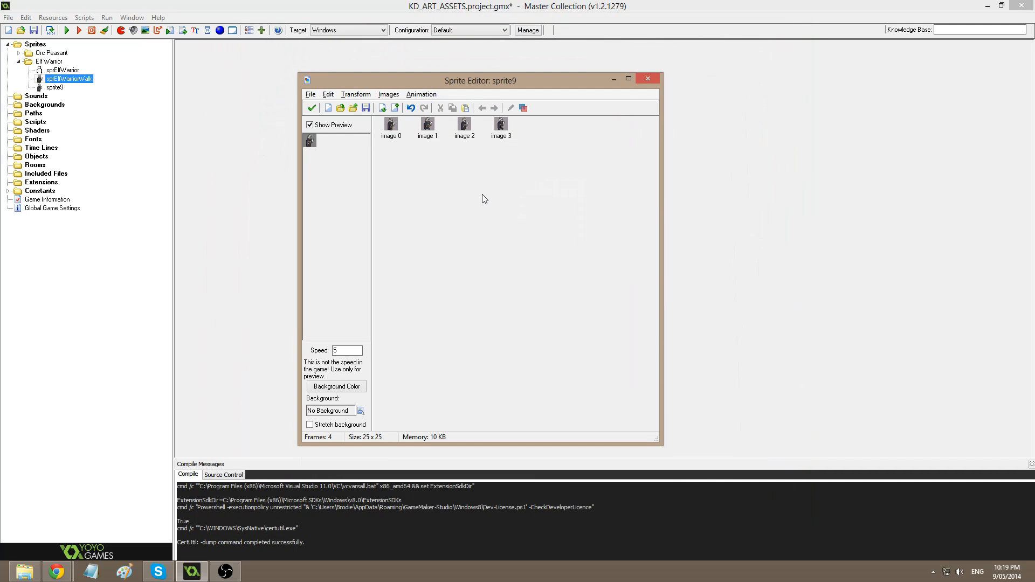